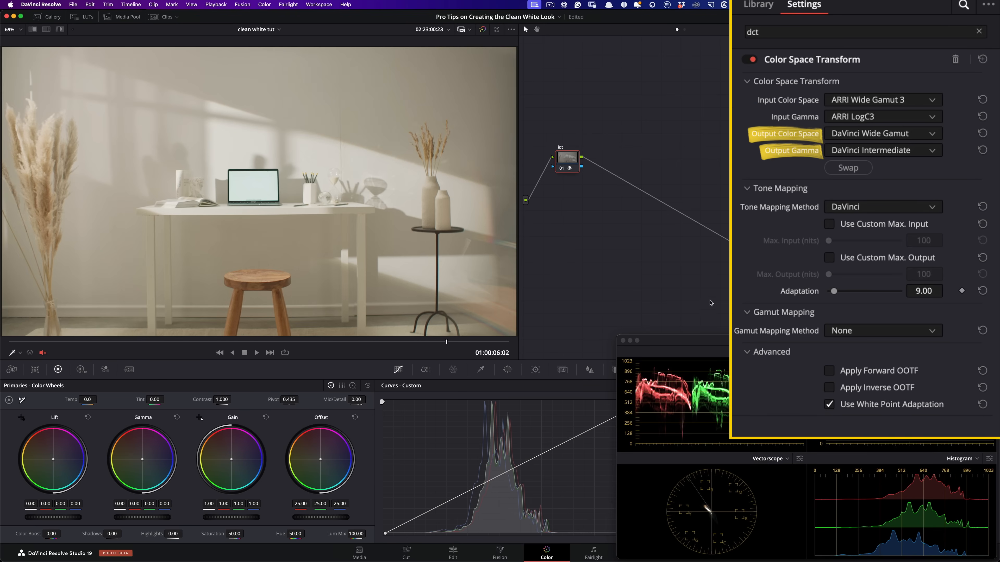
- Check the odt node's Color Space Transform settings and compare the image with all grades bypassed and active
left_click(758, 248)
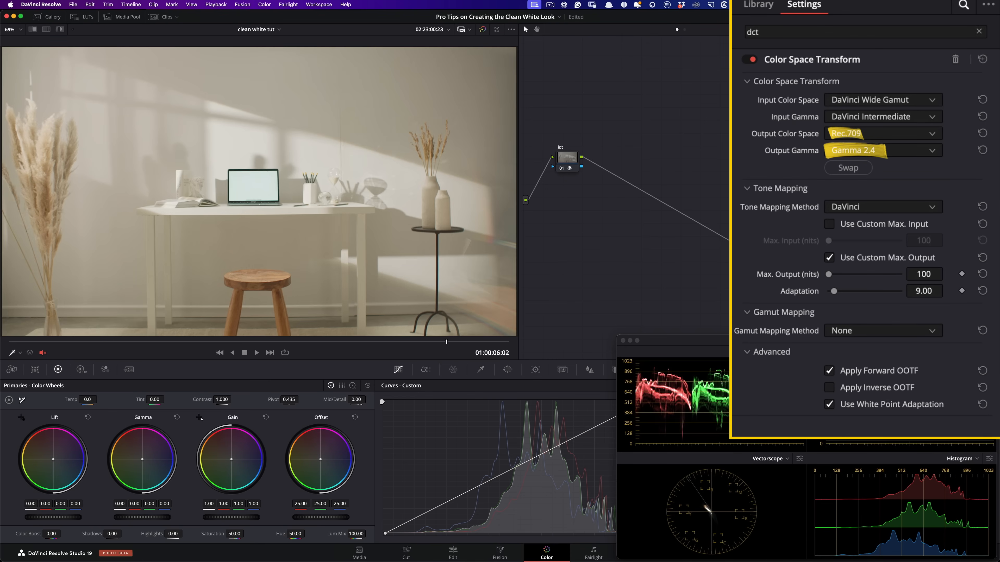
key("shift+d")
key("shift+d")
key("shift+d")
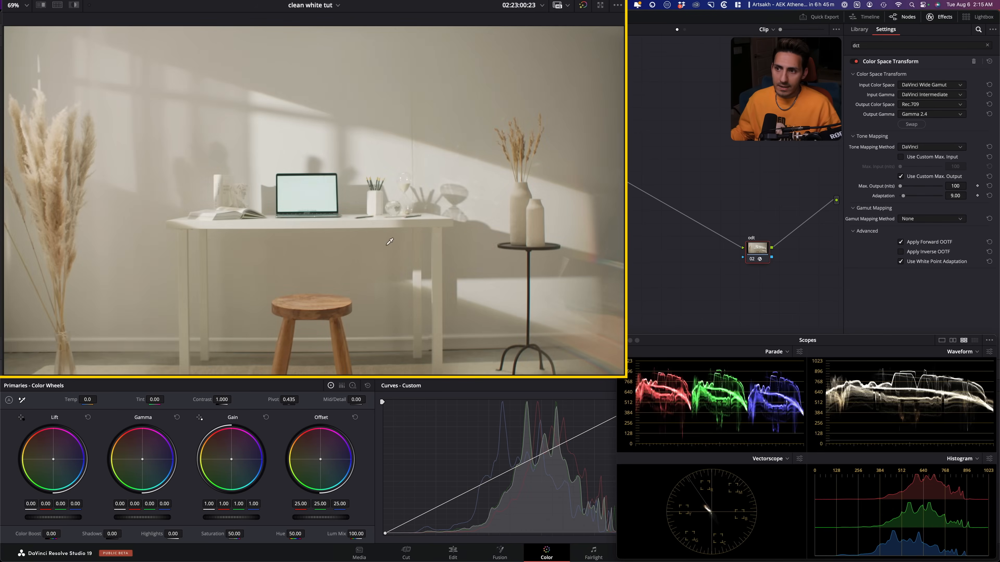
key("shift+d")
key("shift+d")
key("shift+d")
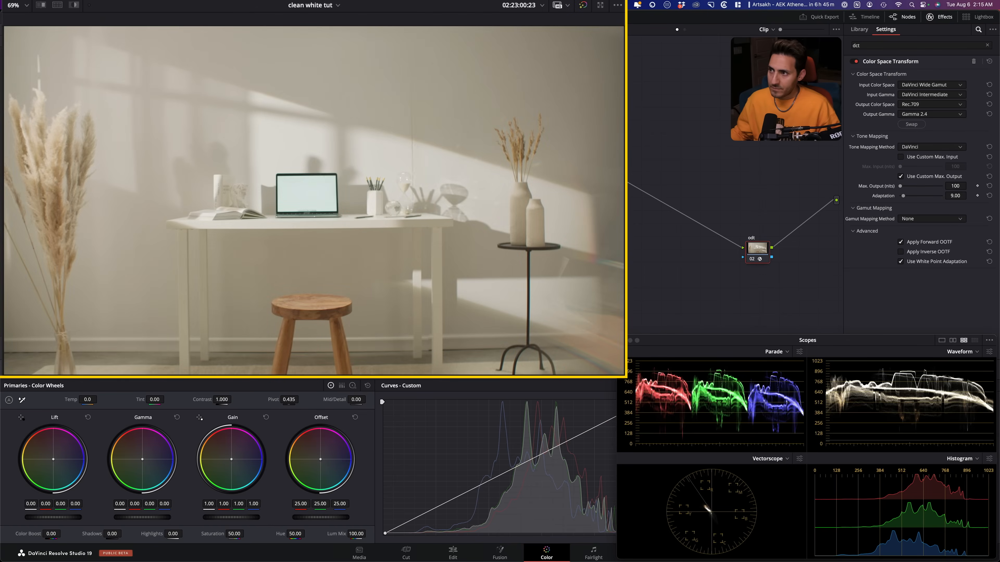
- Add a serial node after the idt node, place it slightly below, and label it bal
left_click(578, 167)
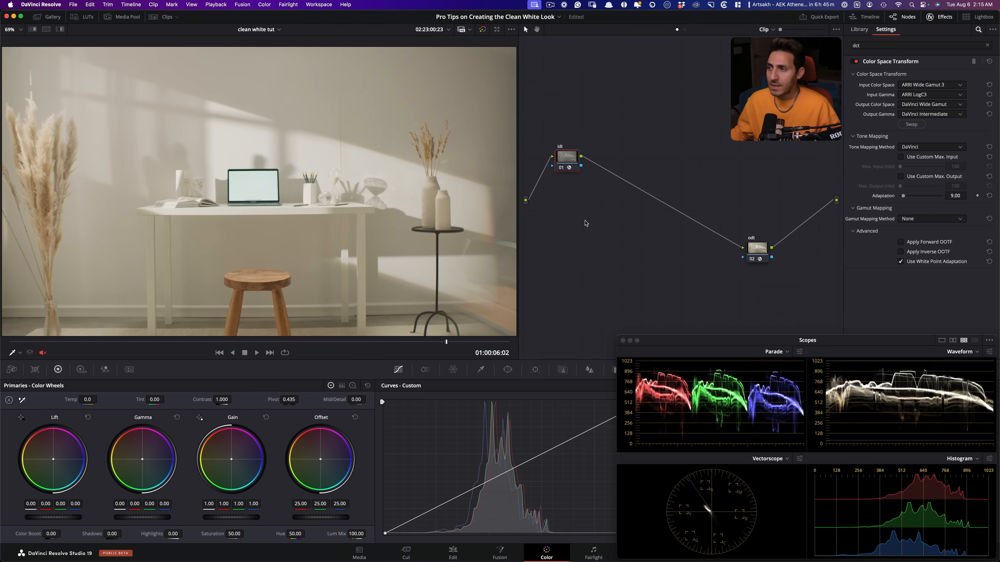
key("alt+s")
left_click_drag(599, 160, 597, 191)
key("F2")
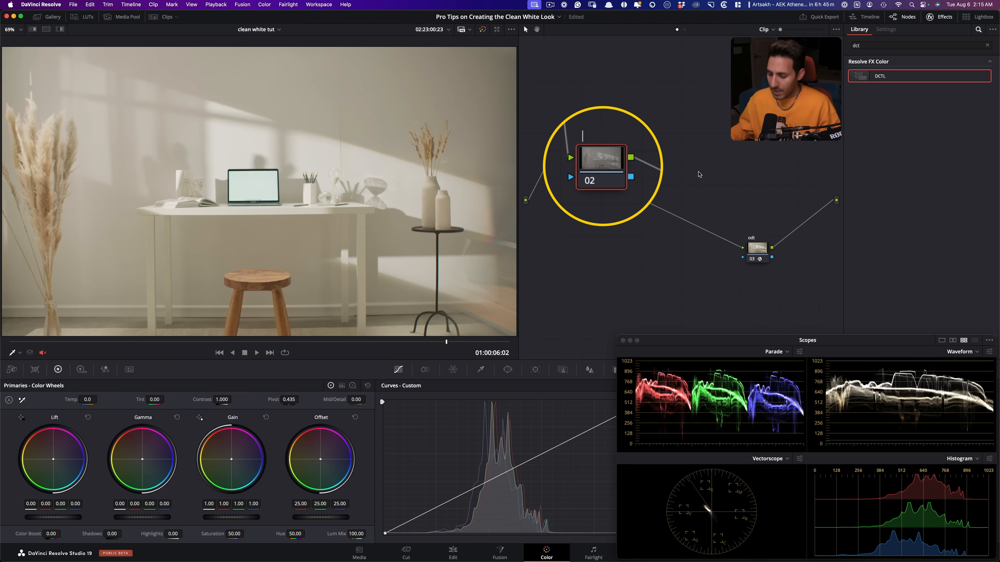
type("bak")
key("BackSpace")
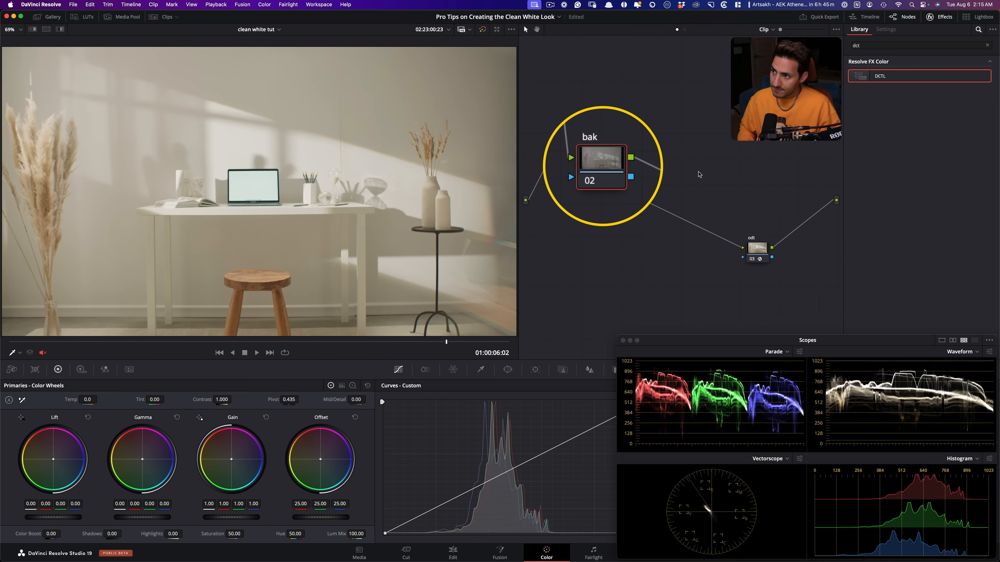
type("l")
key("Return")
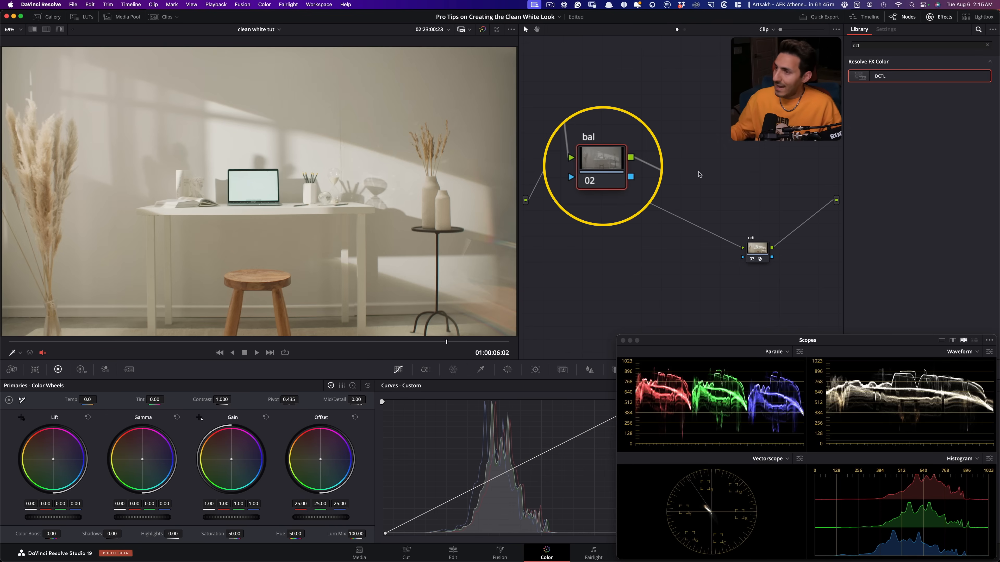
- Add two serial nodes after the bal node, labelled hsl curves and yrgb
key("alt+s")
key("F2")
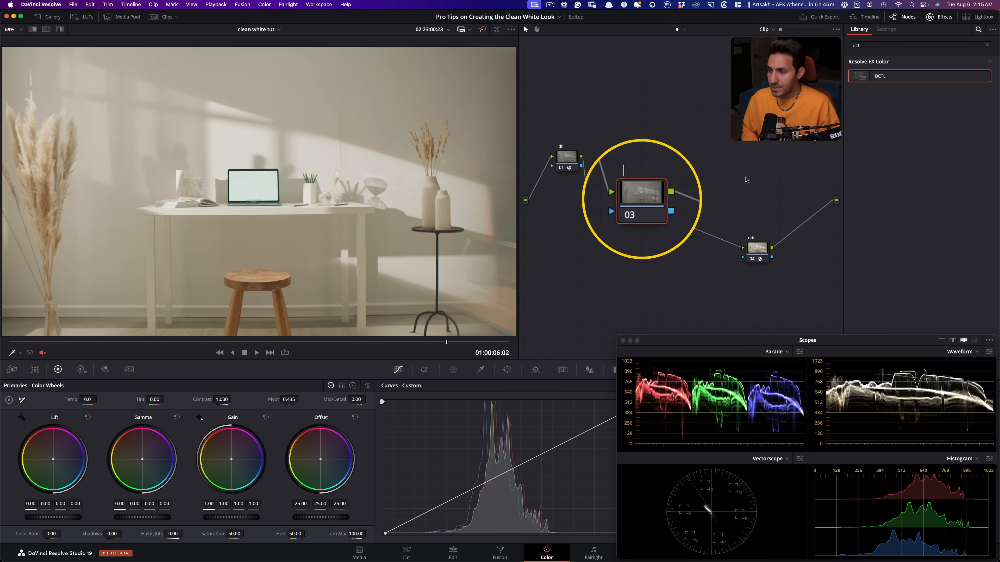
type("hsl cu")
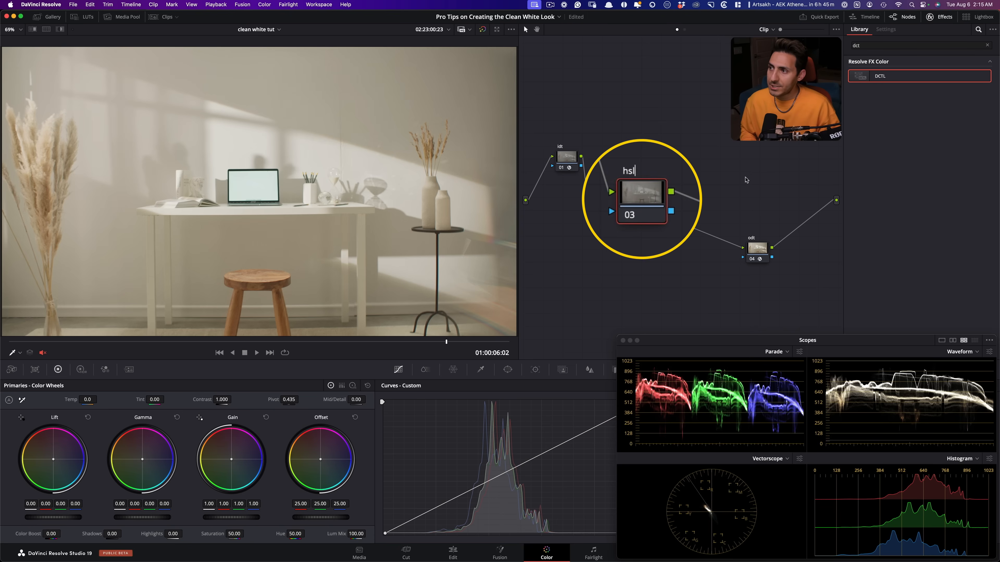
type("rves")
key("Return")
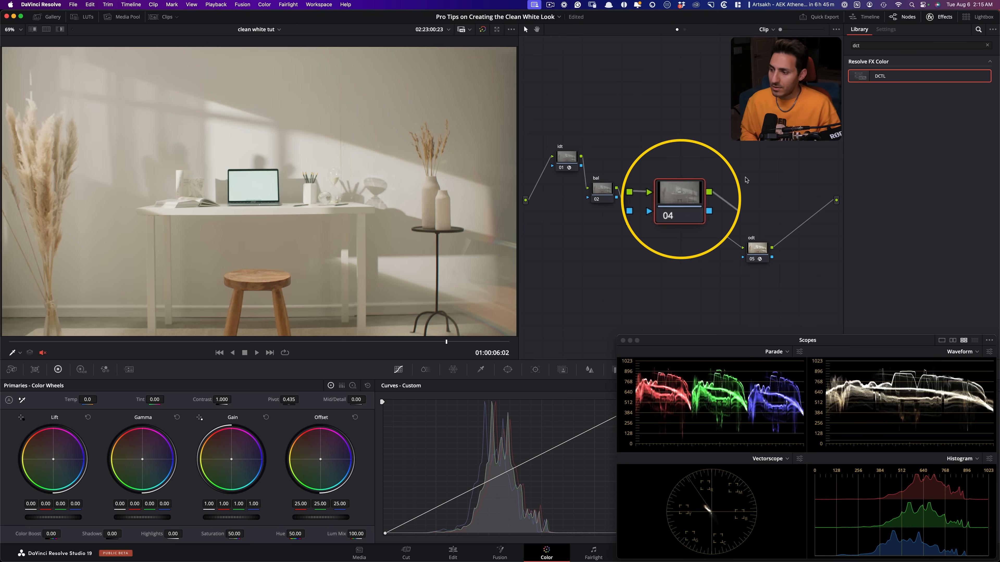
type("y")
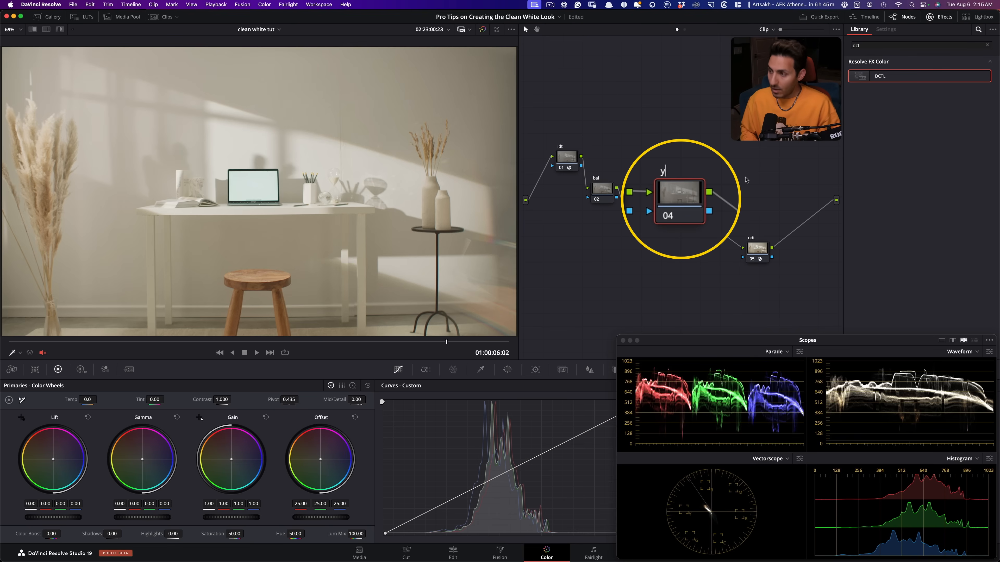
type("rggb")
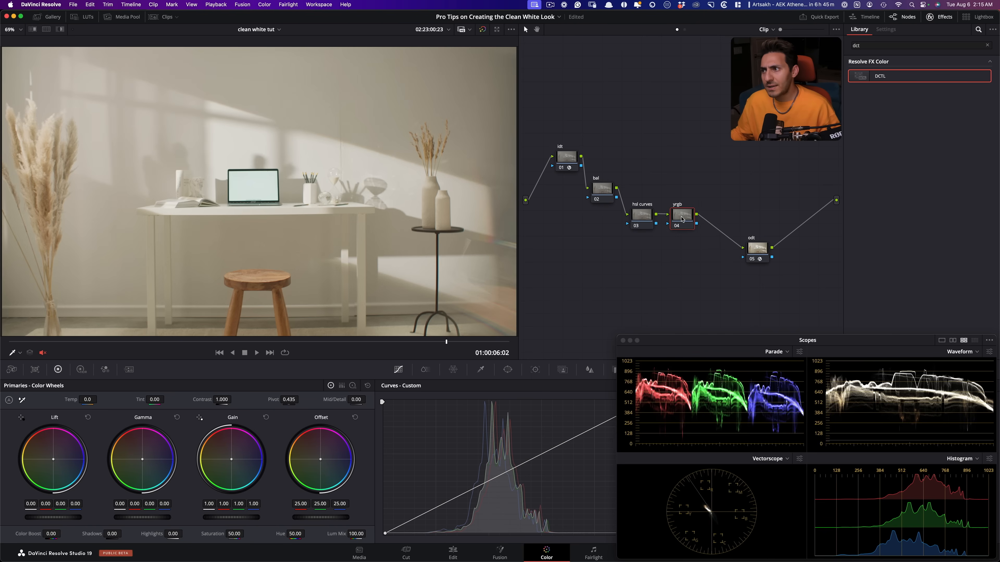
- Add a serial node between yrgb and odt, placed below the yrgb node, and label it qt charts
left_click_drag(686, 219, 720, 254)
key("alt+s")
double_click(720, 254)
type("qt charts")
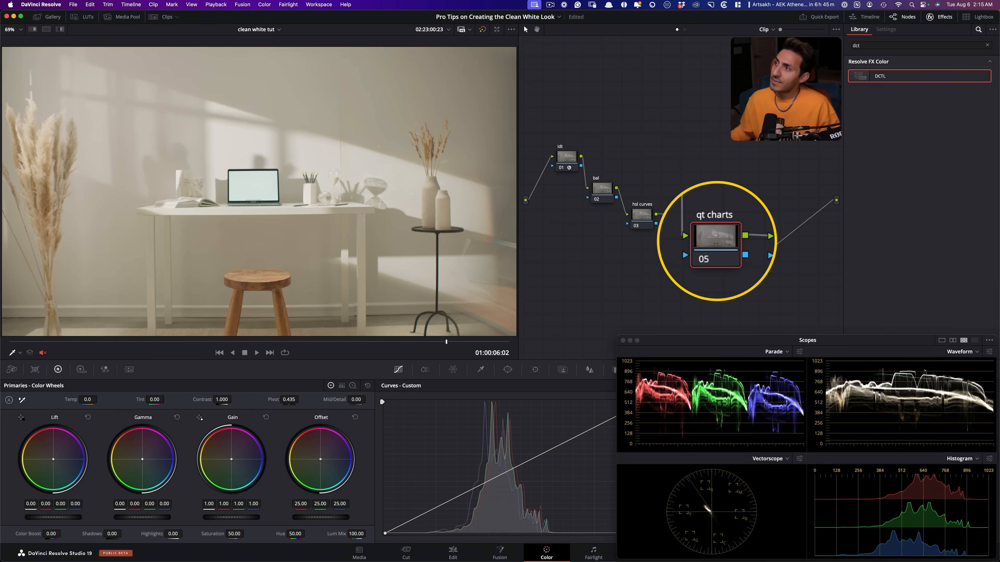
- Apply the DCTL effect to the qt charts node and load QT_Charts_v1.0 in it
left_click_drag(881, 76, 714, 242)
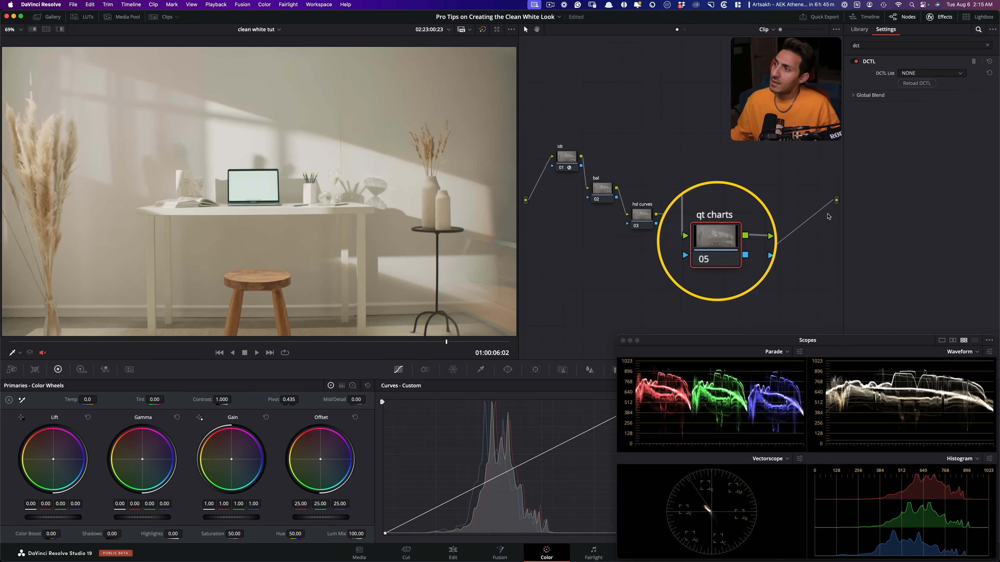
left_click(931, 74)
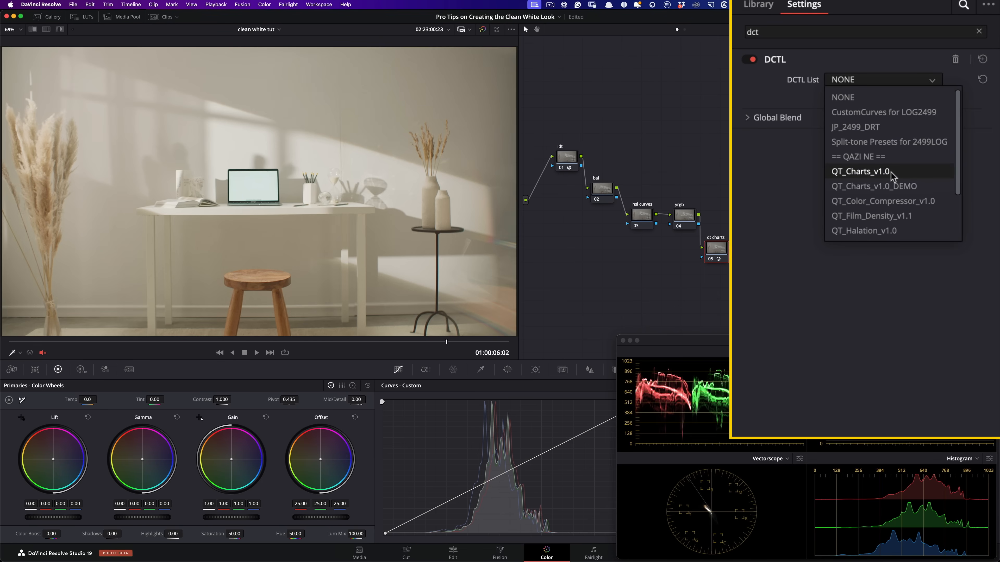
left_click(890, 172)
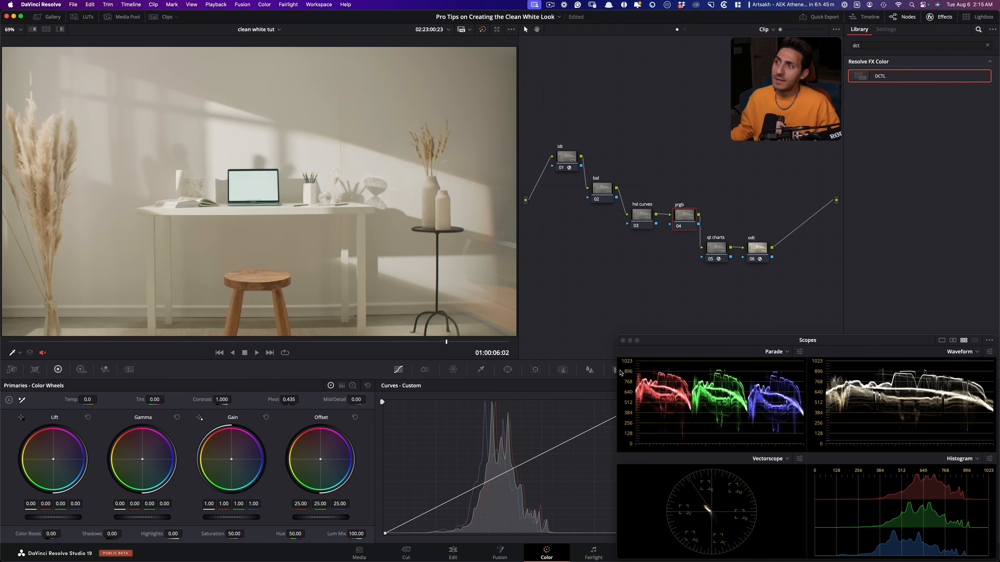
- Set the bal node's gamma to Linear
left_click(602, 189)
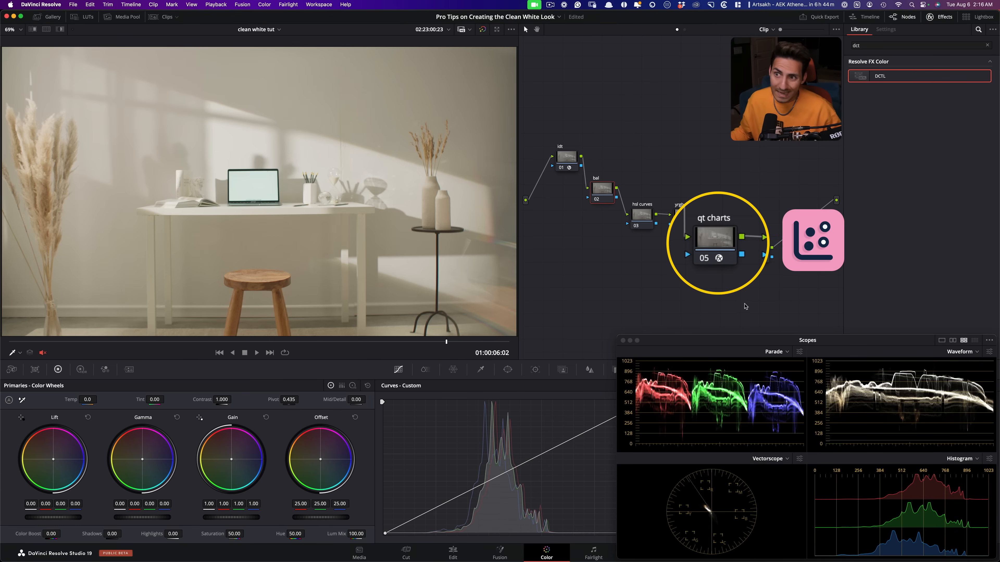
right_click(597, 196)
mouse_move(643, 296)
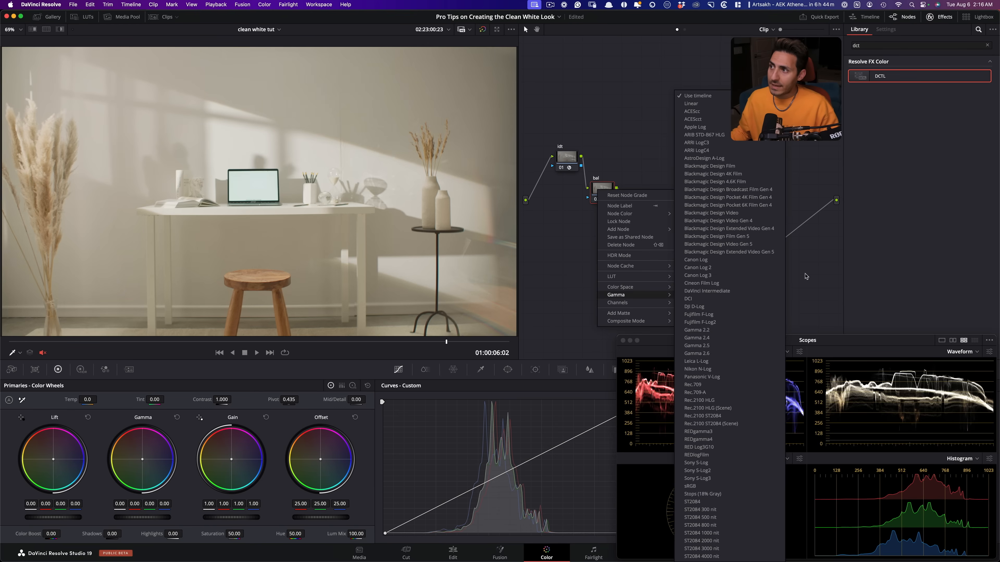
left_click(713, 103)
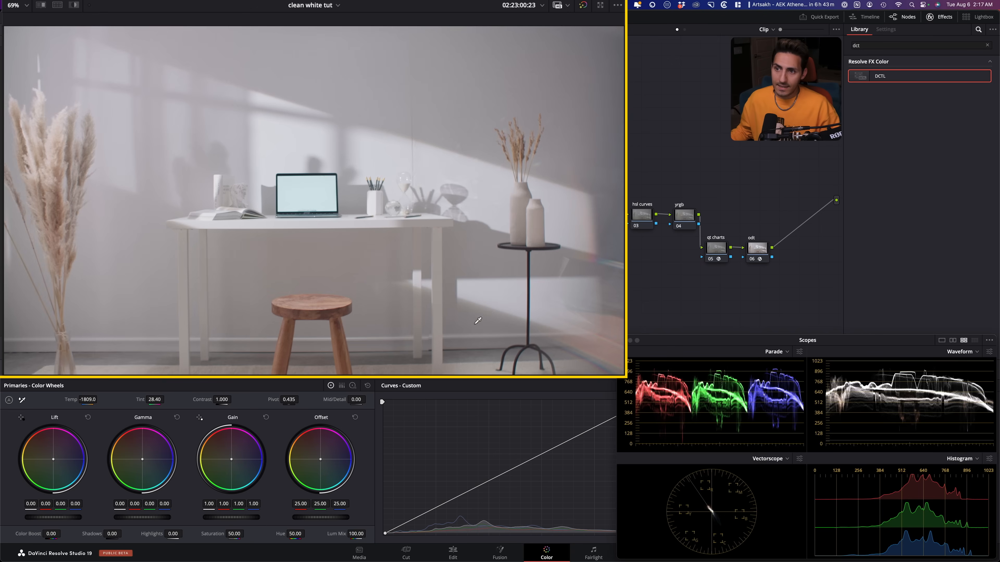
- Compare the shot with the bal node off and on, and view the High Dynamic Range wheels before returning to Primaries
key("super+d")
key("super+d")
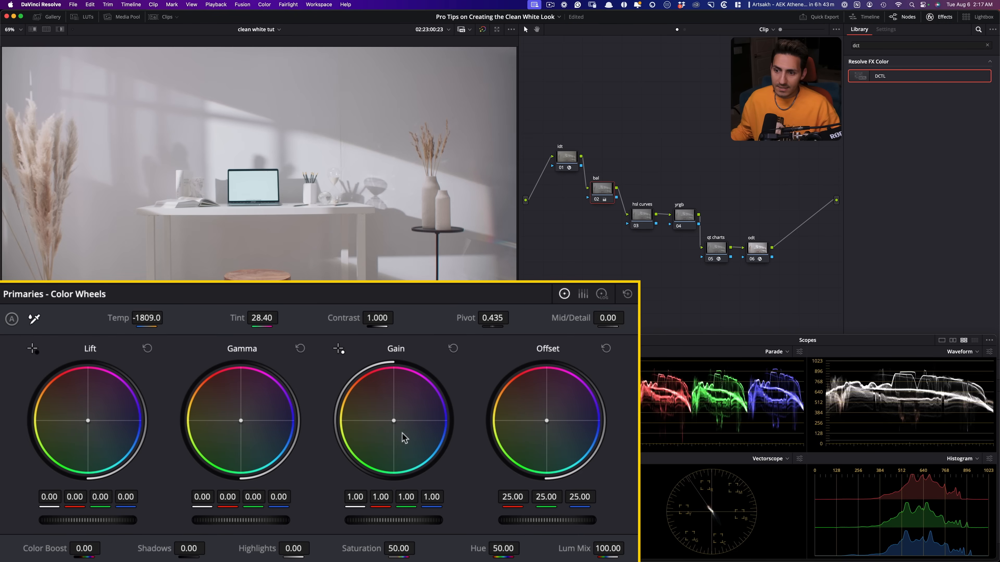
left_click(102, 281)
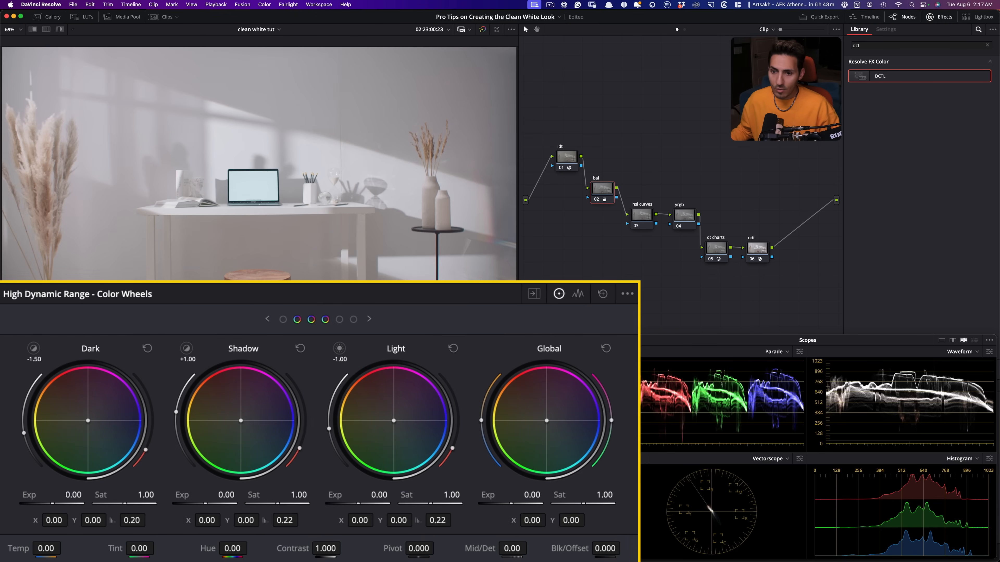
left_click(78, 281)
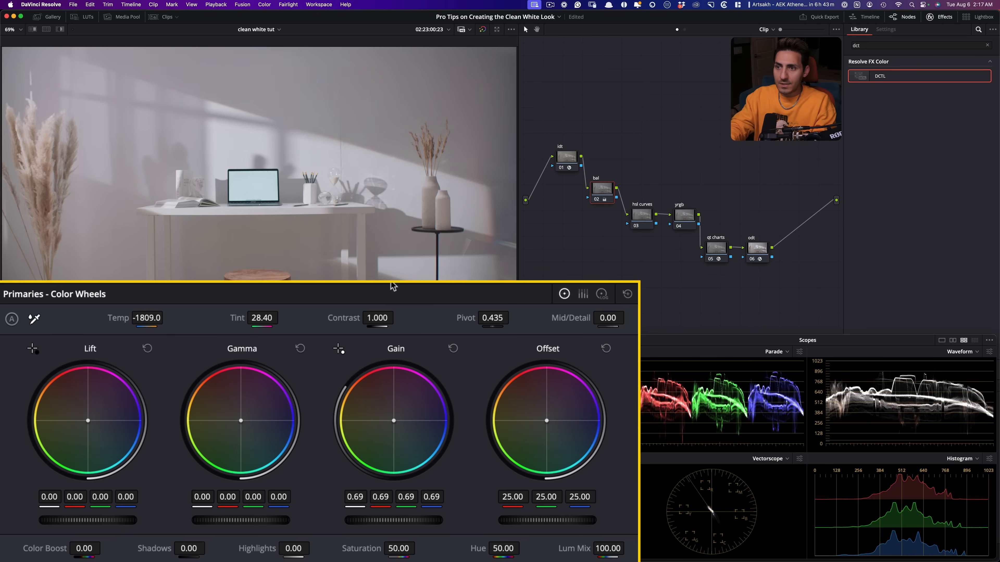
- Go to the frame with the woman seated at the desk and compare it with the bal node off and on
left_click_drag(259, 342, 176, 352)
key("super+d")
key("super+d")
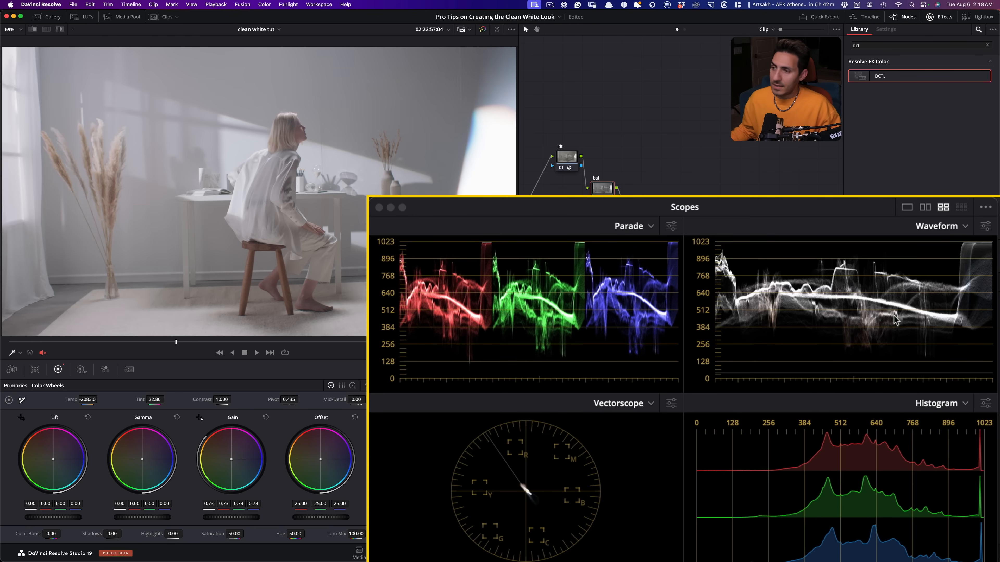
key("super+d")
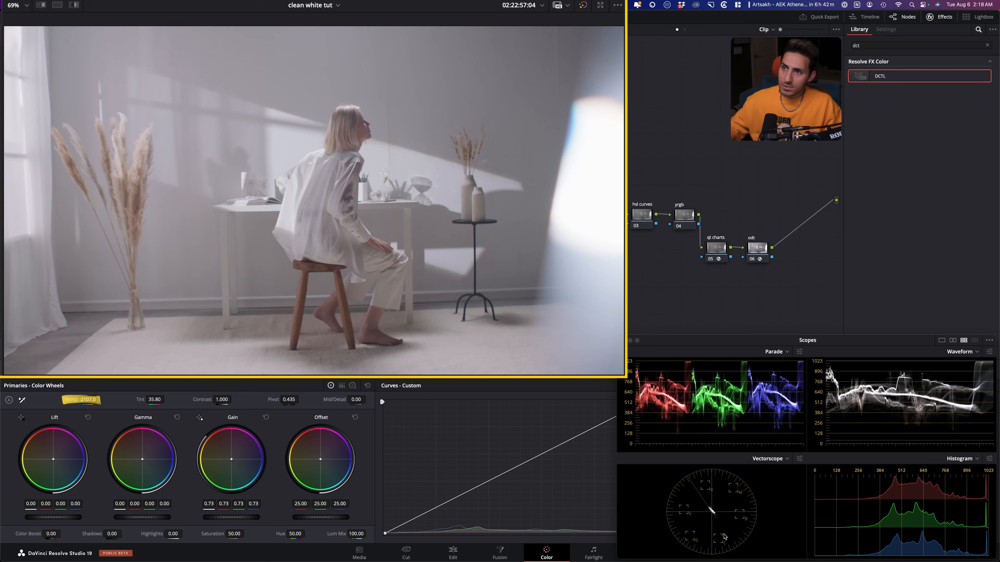
key("super+d")
key("super+d")
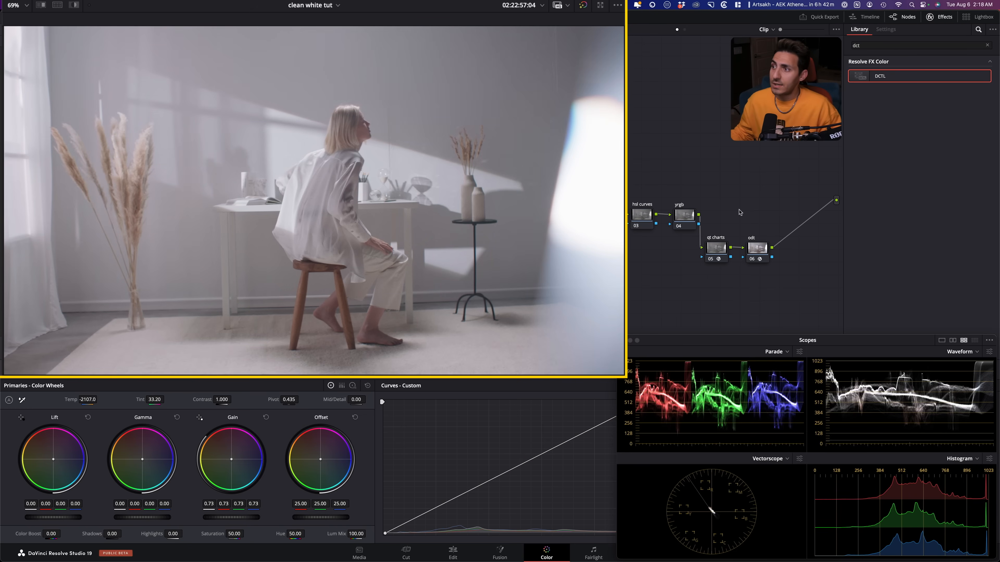
- Select the yrgb node and move the Scopes window up to uncover the custom curves
left_click(684, 215)
left_click_drag(678, 343, 668, 150)
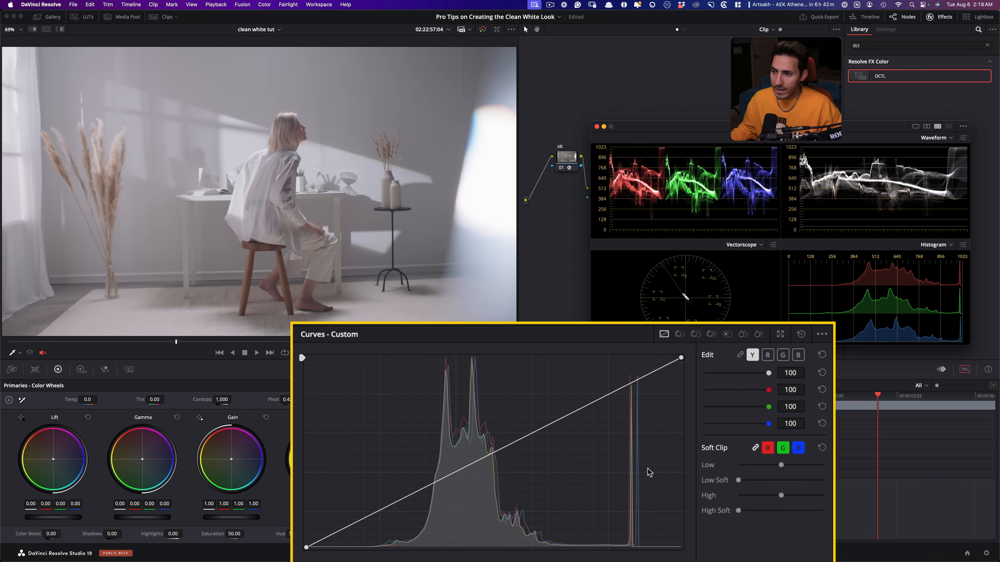
- Try raising the highlights on the linked YRGB custom curve around an anchor sampled from the face, and reset and unlink the curves
left_click(743, 357)
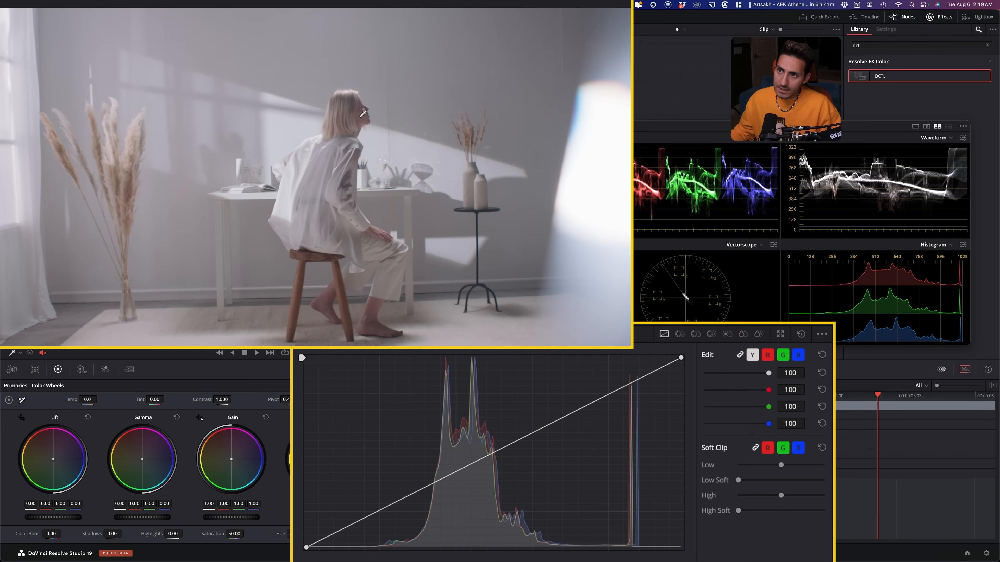
left_click(361, 115)
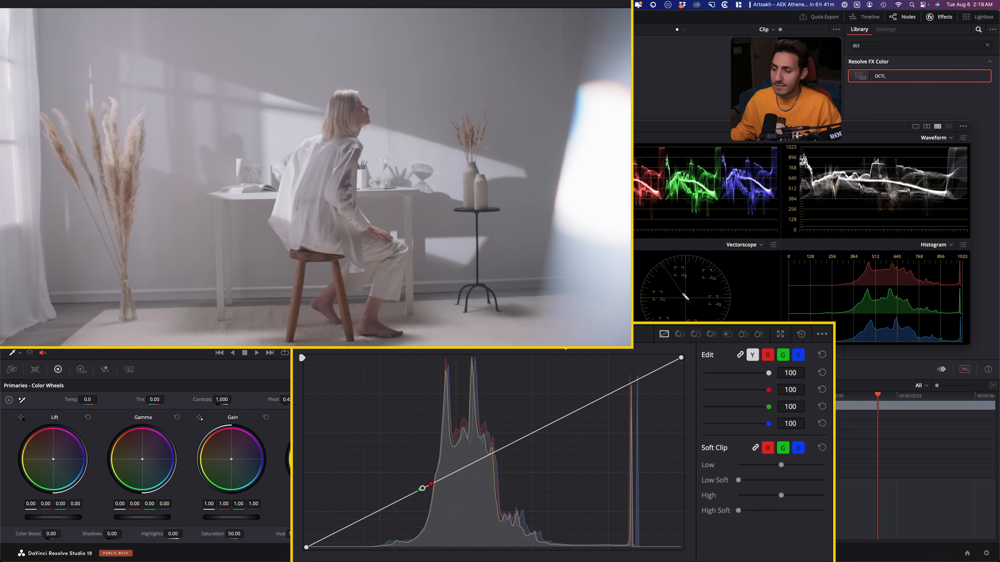
left_click_drag(507, 442, 528, 391)
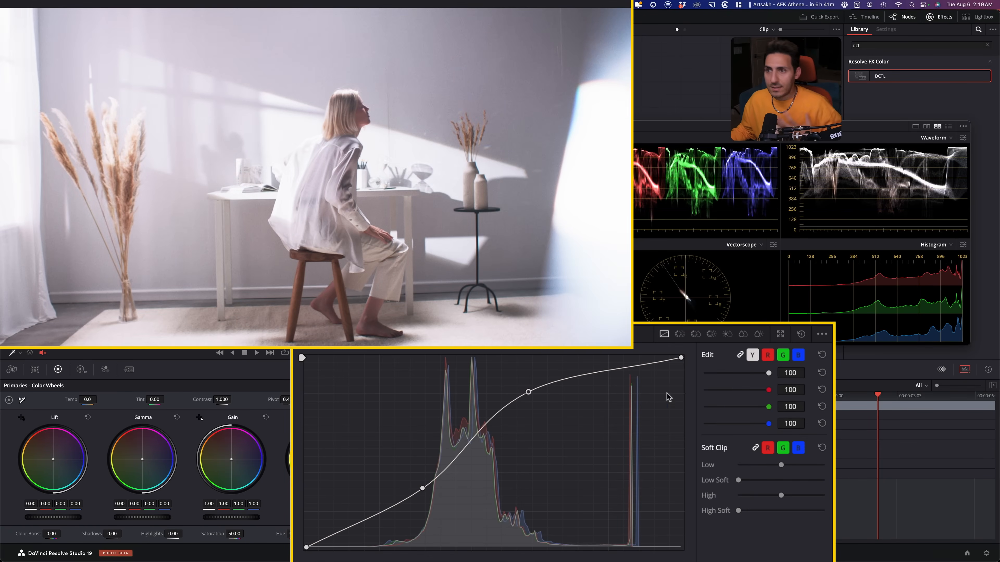
left_click_drag(531, 395, 555, 366)
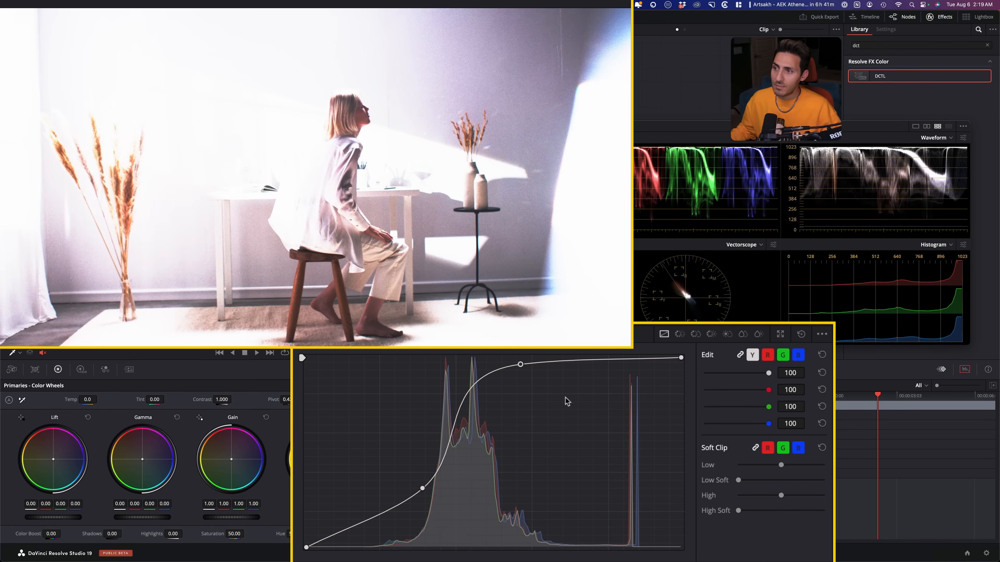
mouse_move(522, 368)
left_mouse_down()
mouse_move(591, 430)
mouse_move(535, 382)
mouse_move(584, 440)
mouse_move(527, 375)
mouse_move(538, 393)
mouse_move(529, 384)
left_mouse_up()
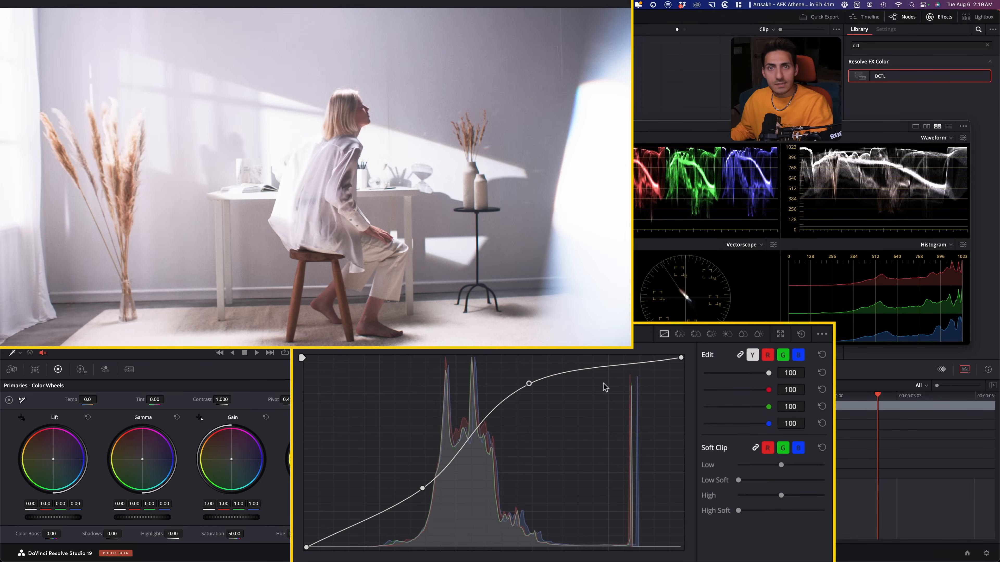
left_click(801, 336)
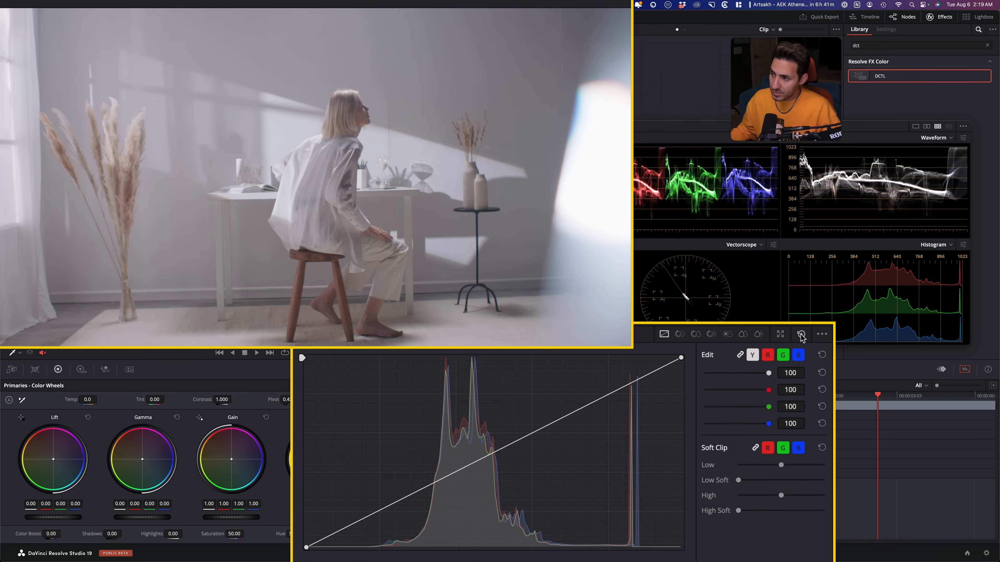
left_click(739, 355)
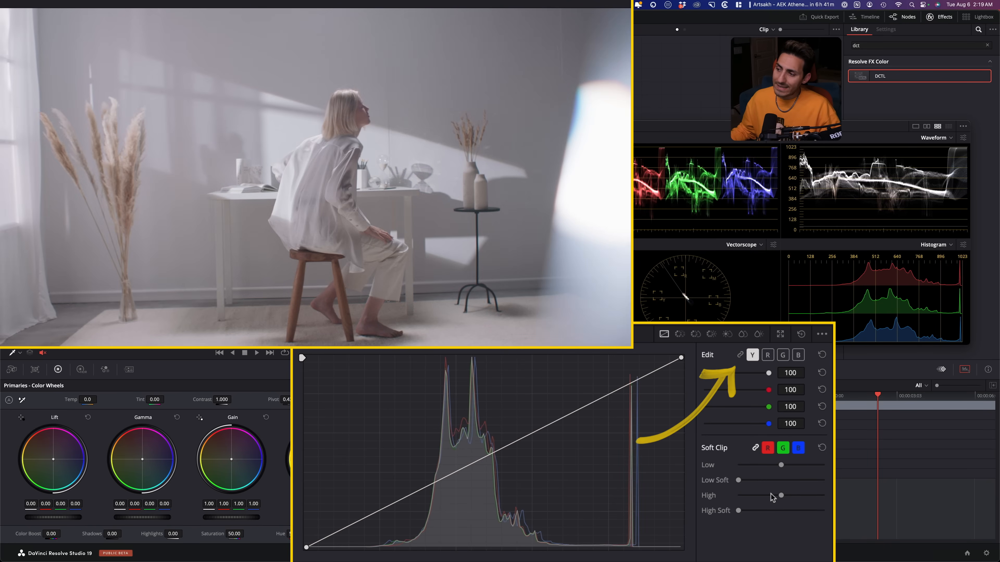
- Shape an S-curve on the luma channel around a face-tone anchor, lifting highlights and lowering shadows, and compare with the yrgb node off and on
left_click(363, 118)
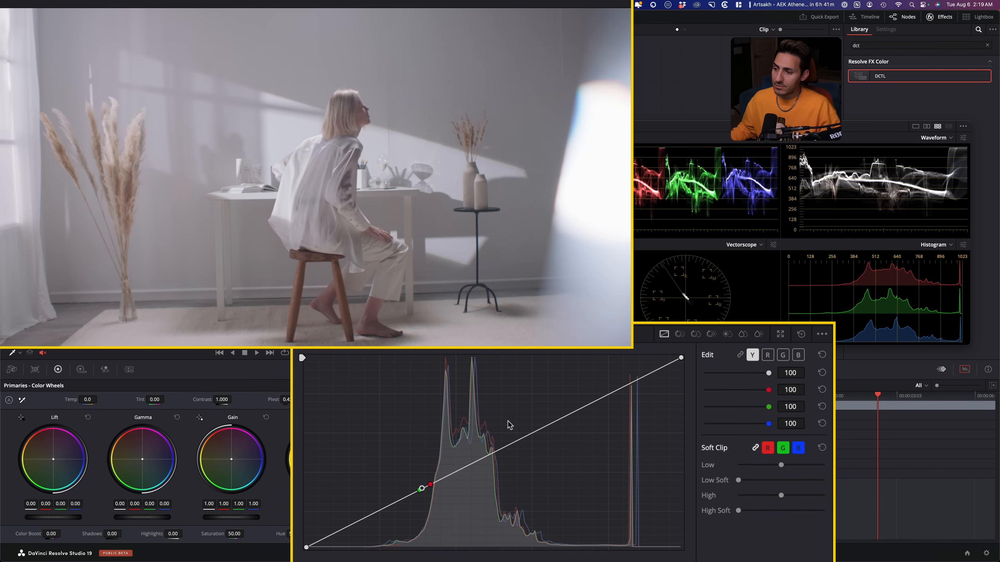
left_click_drag(550, 423, 535, 393)
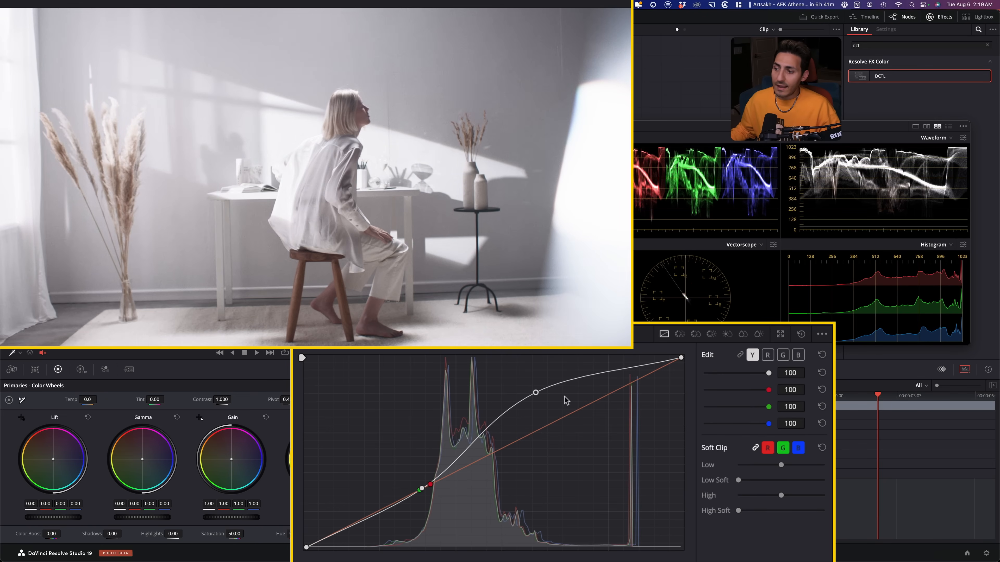
mouse_move(534, 393)
left_mouse_down()
mouse_move(584, 375)
mouse_move(558, 379)
mouse_move(565, 369)
mouse_move(576, 381)
mouse_move(586, 374)
mouse_move(550, 387)
mouse_move(551, 397)
mouse_move(553, 388)
left_mouse_up()
left_click_drag(357, 522, 363, 532)
key("super+d")
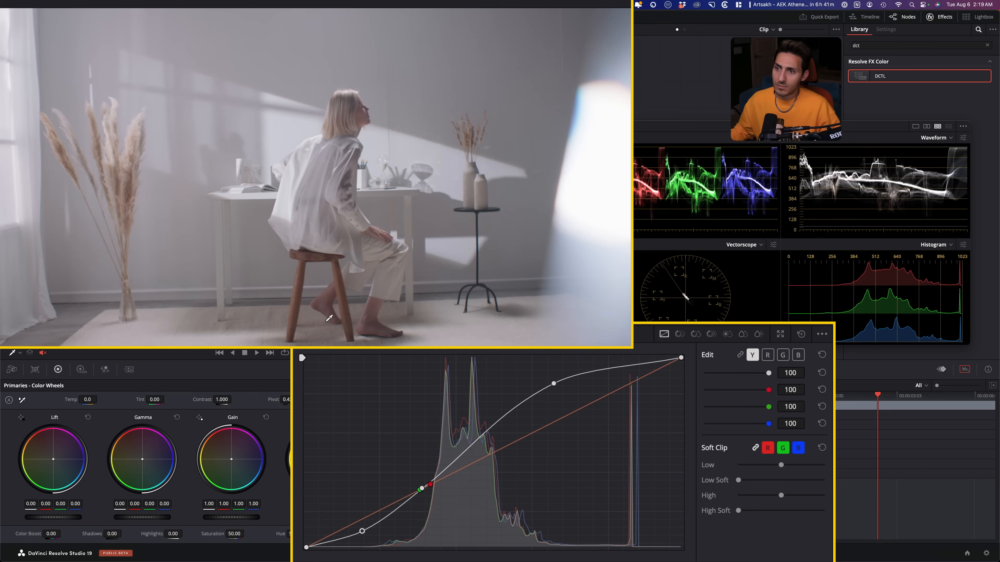
key("super+d")
- Lower the white endpoint and highlight point of the luma curve for a softer highlight roll-off, and compare with the yrgb node off and on
key("super+d")
key("super+d")
key("super+d")
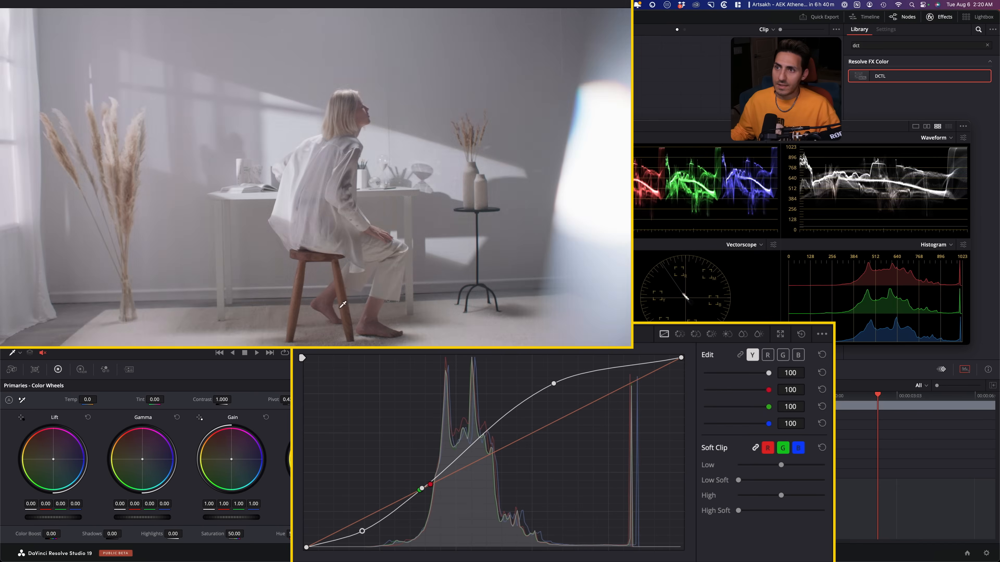
key("super+d")
key("super+d")
key("super+d")
key("super+d")
key("super+d")
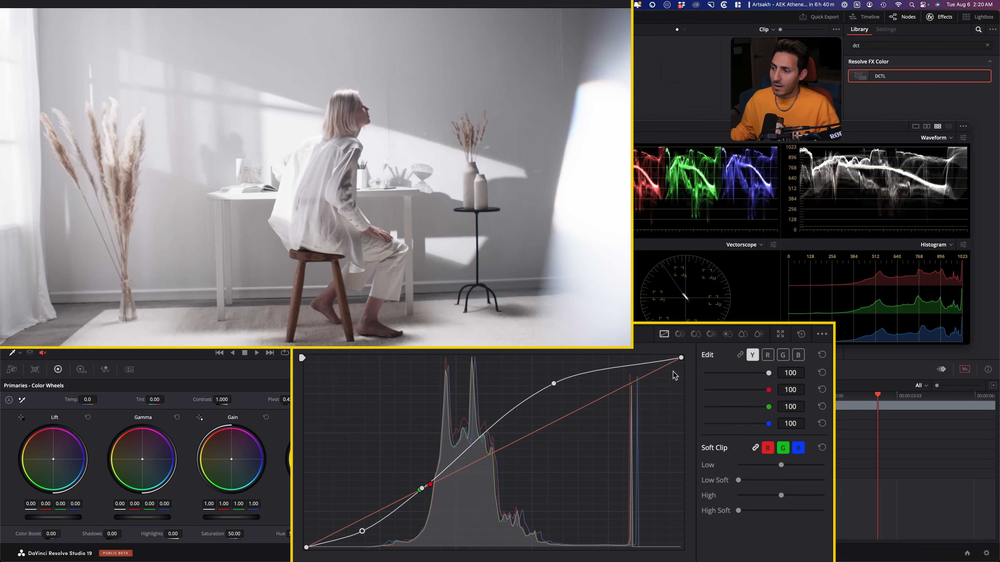
left_click_drag(681, 359, 687, 372)
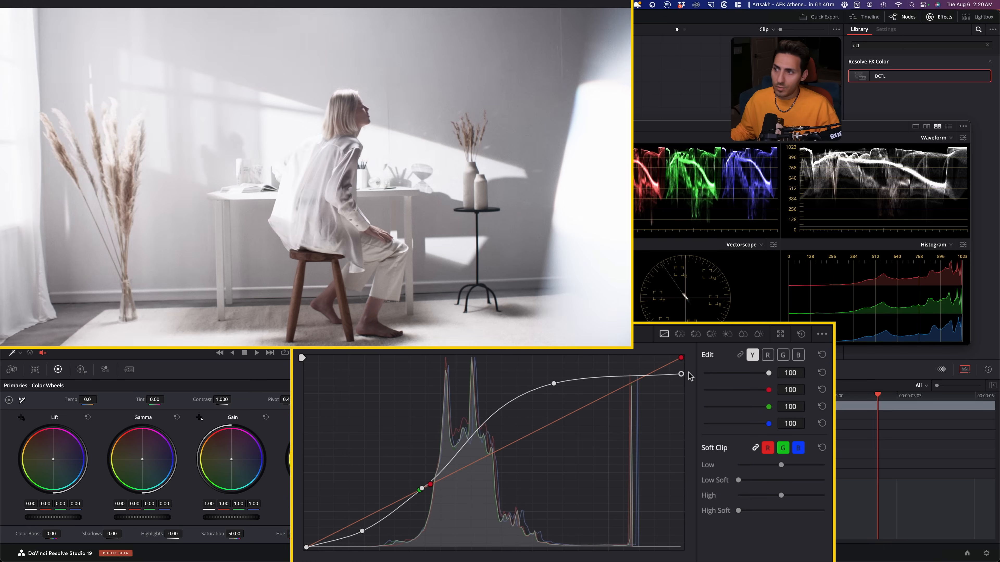
left_click_drag(554, 385, 539, 400)
key("super+d")
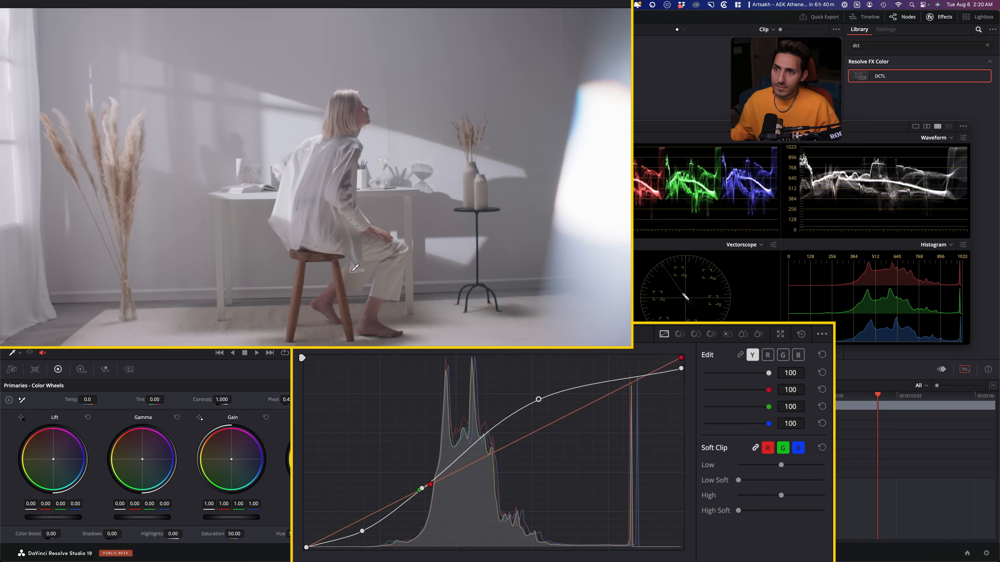
key("super+d")
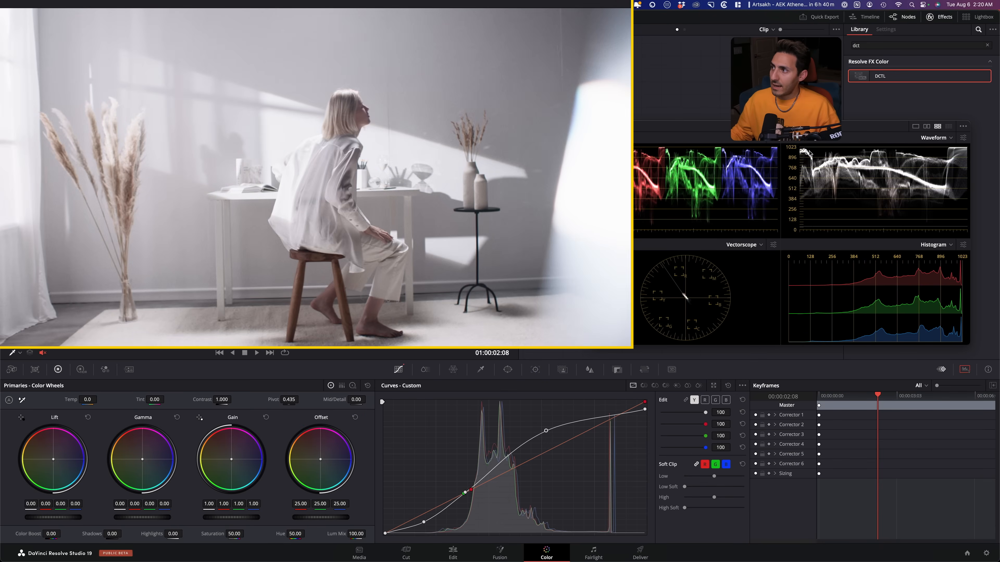
key("super+d")
- Move the Scopes window down off the node tree and compare the image with the yrgb and bal nodes switched off and on
key("super+d")
left_click_drag(648, 126, 675, 339)
key("super+d")
key("super+d")
left_click(601, 215)
key("super+d")
key("super+d")
key("super+d")
key("super+d")
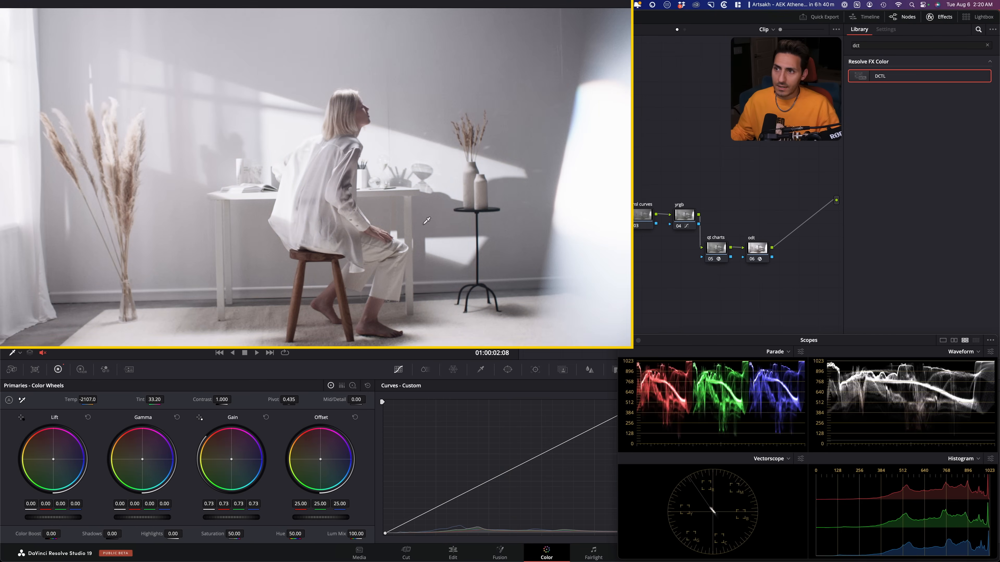
- On the hsl curves node, sample the stool's hue for the Hue Vs Sat curve and set its saturation to 1.56
left_click(642, 215)
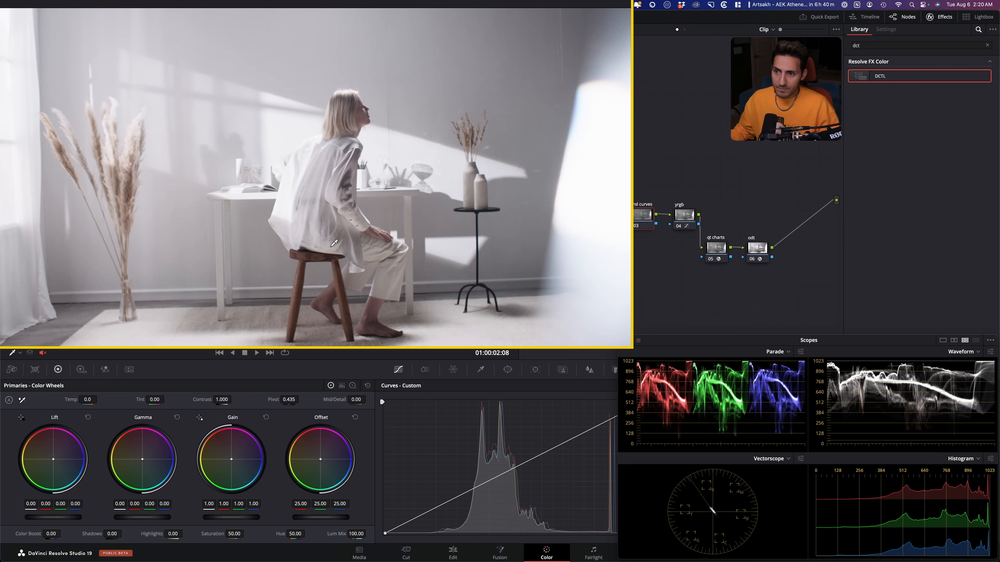
left_click_drag(713, 341, 685, 159)
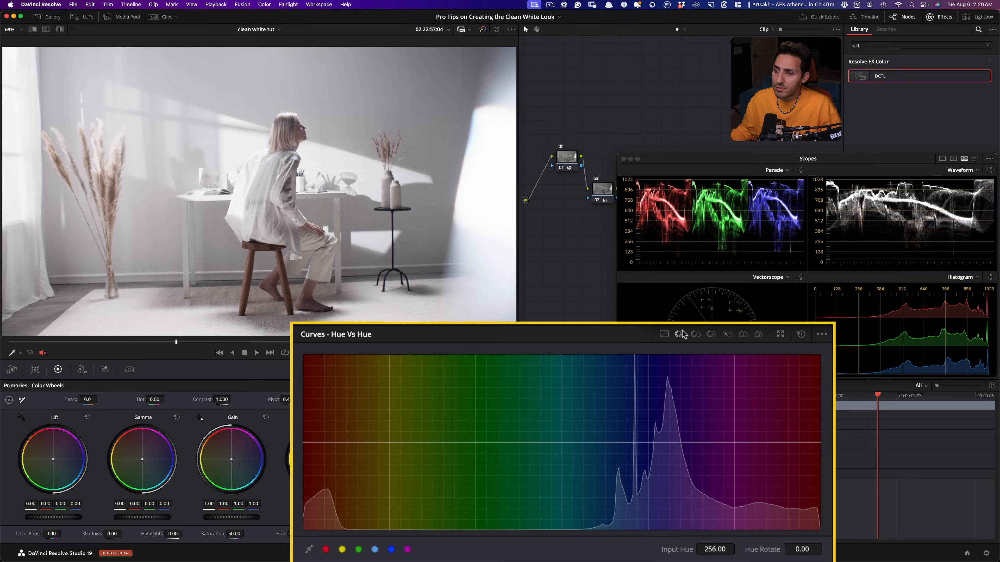
left_click(695, 334)
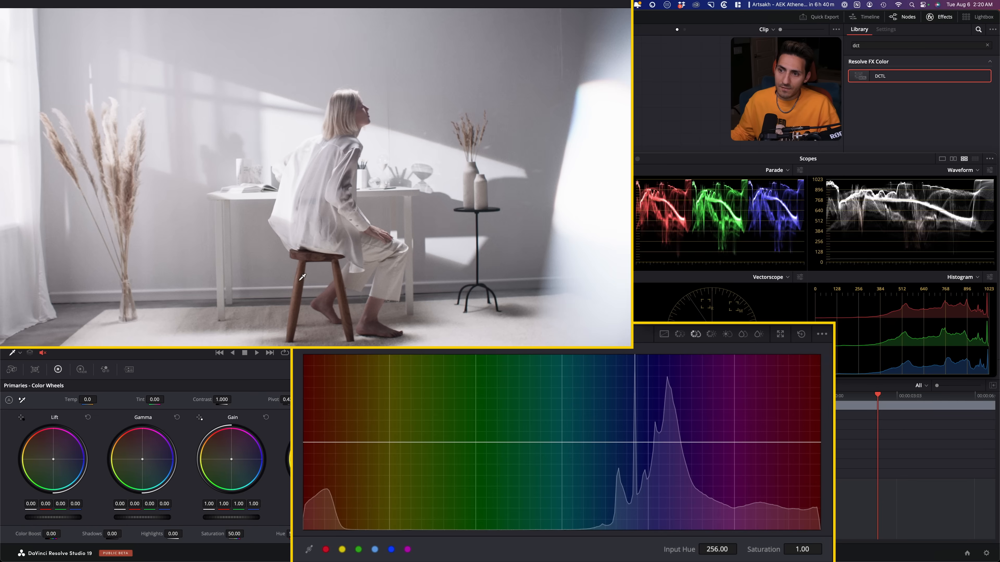
left_click(298, 291)
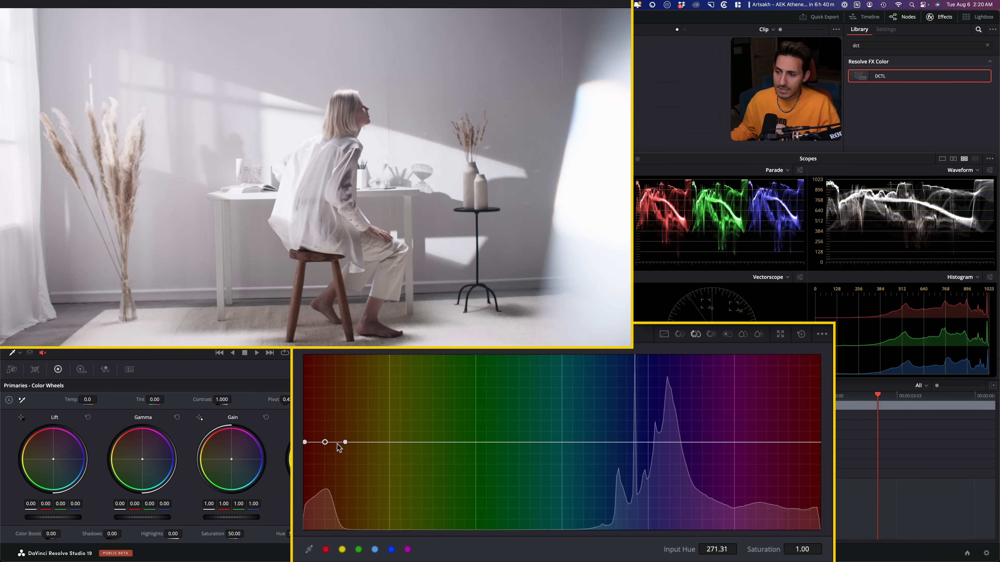
left_click_drag(801, 549, 825, 550)
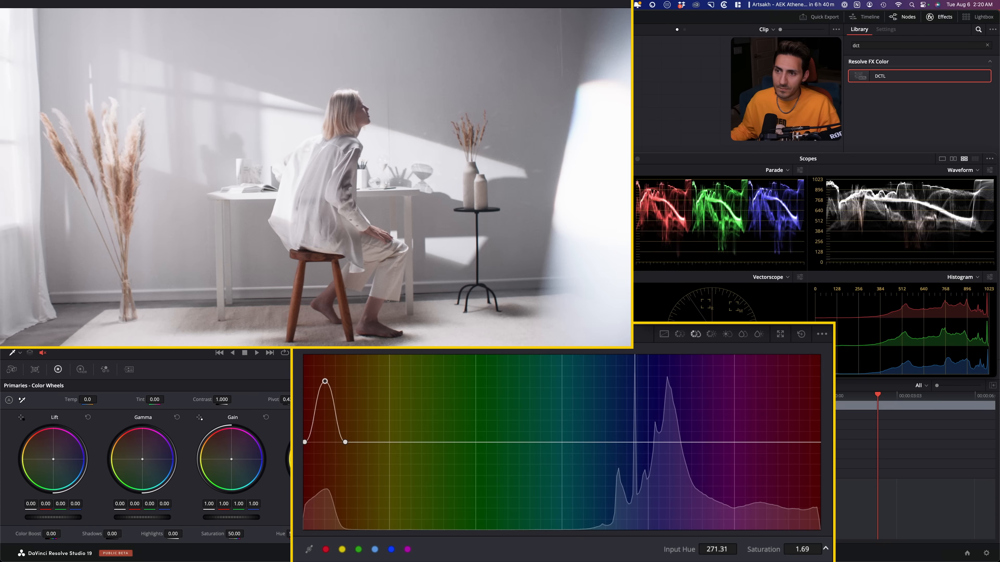
left_click_drag(825, 549, 821, 550)
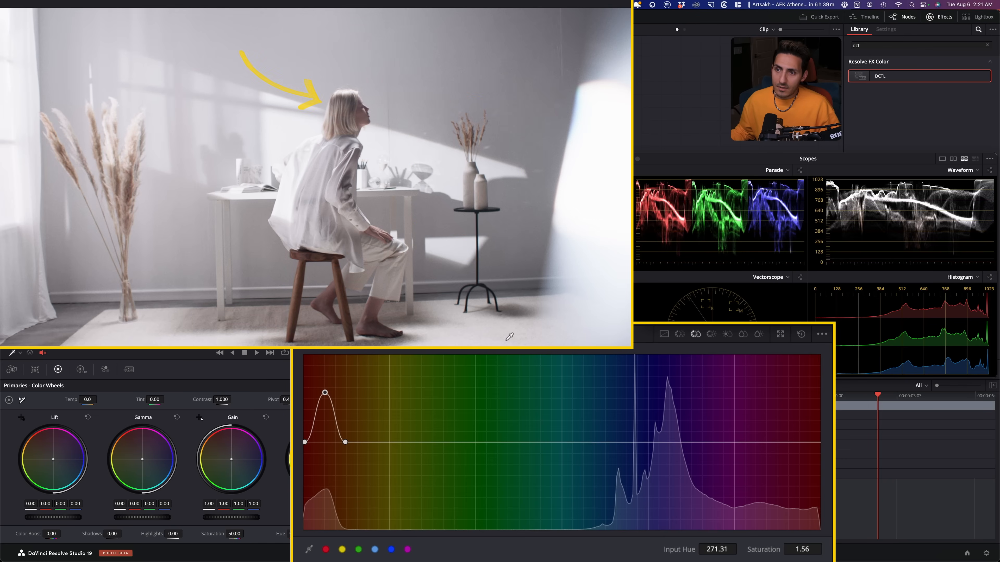
- On the Lum Vs Sat curve, lower the brightest end to 0.22 saturation and anchor the shadows at input lum 0.17 with saturation 1.00
left_click(726, 335)
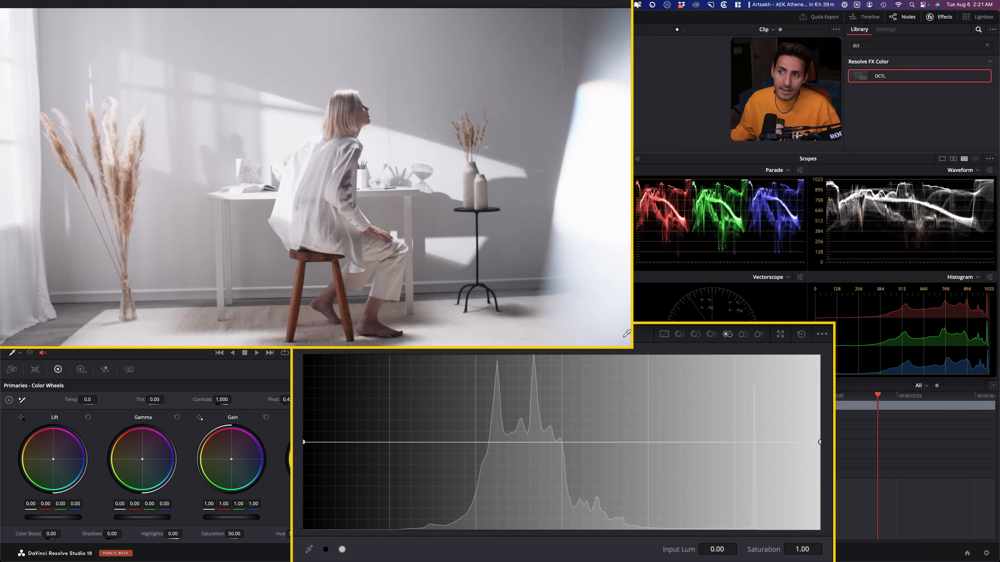
left_click_drag(819, 443, 824, 514)
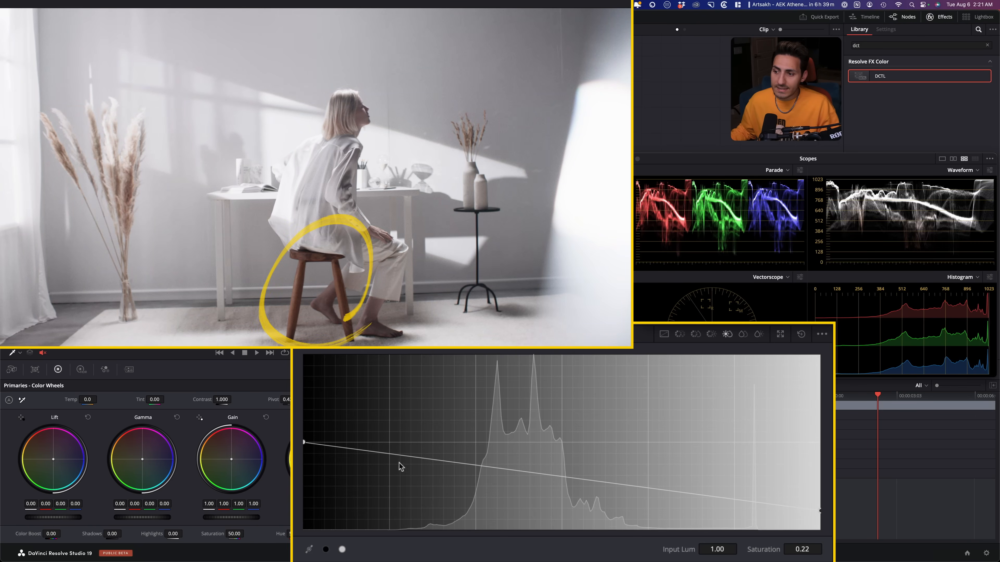
left_click_drag(377, 453, 392, 445)
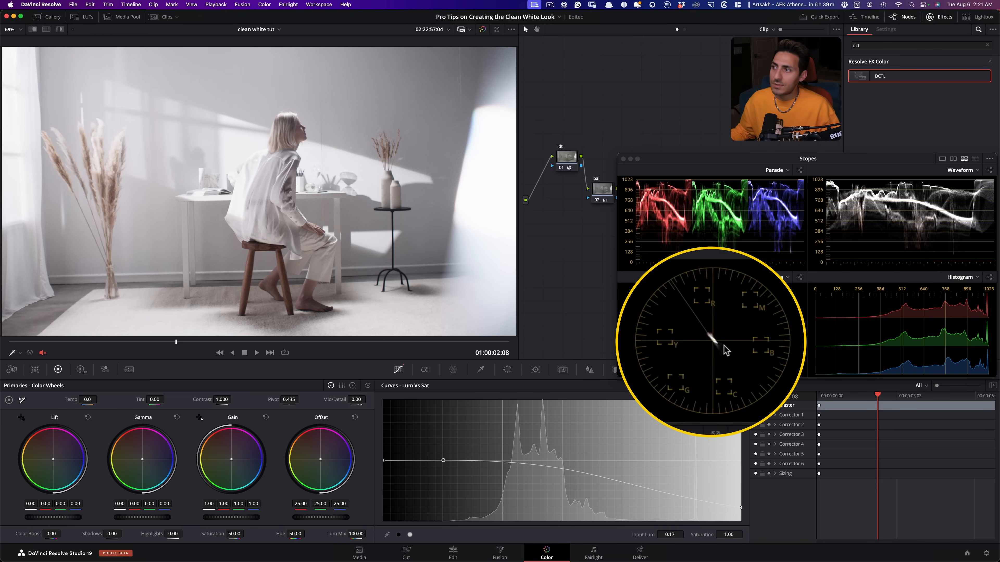
- Move the Scopes window down, select the bal, hsl curves and yrgb nodes together, and compare the image with them off and on
left_click_drag(662, 158, 665, 344)
left_click_drag(727, 186, 586, 220)
key("super+d")
key("super+d")
key("super+d")
key("super+d")
key("super+d")
key("super+d")
- Go to the empty-desk frame at 01:00:06:13, enable Highlight Neutrals in the qt charts node, and compare the image with the overlay off and on
left_click_drag(178, 343, 478, 344)
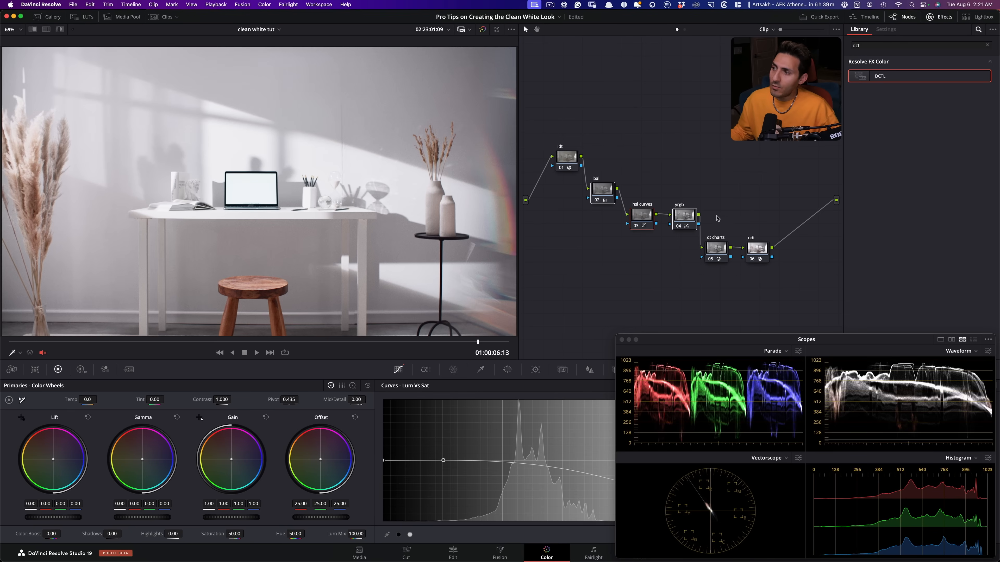
left_click(714, 248)
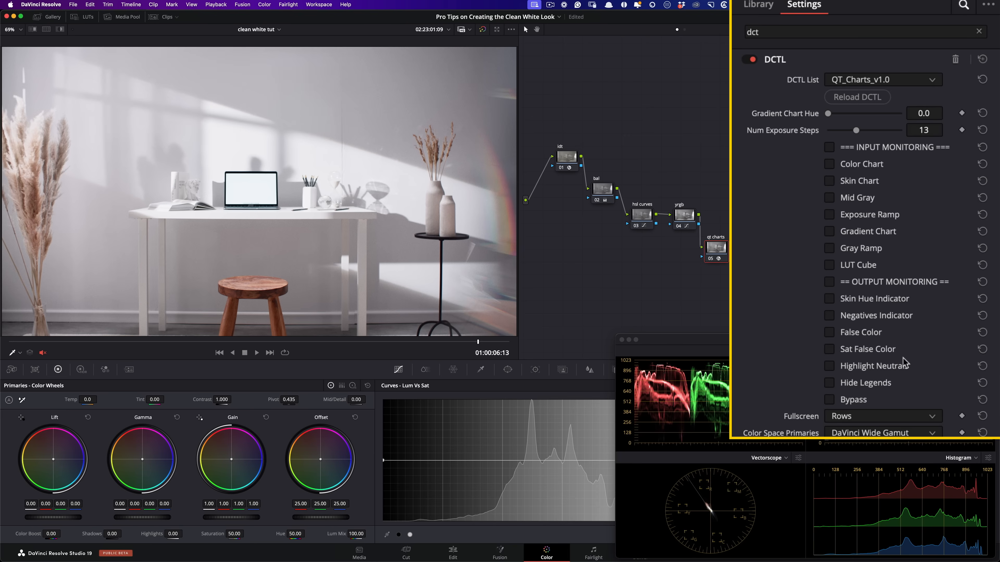
left_click(923, 240)
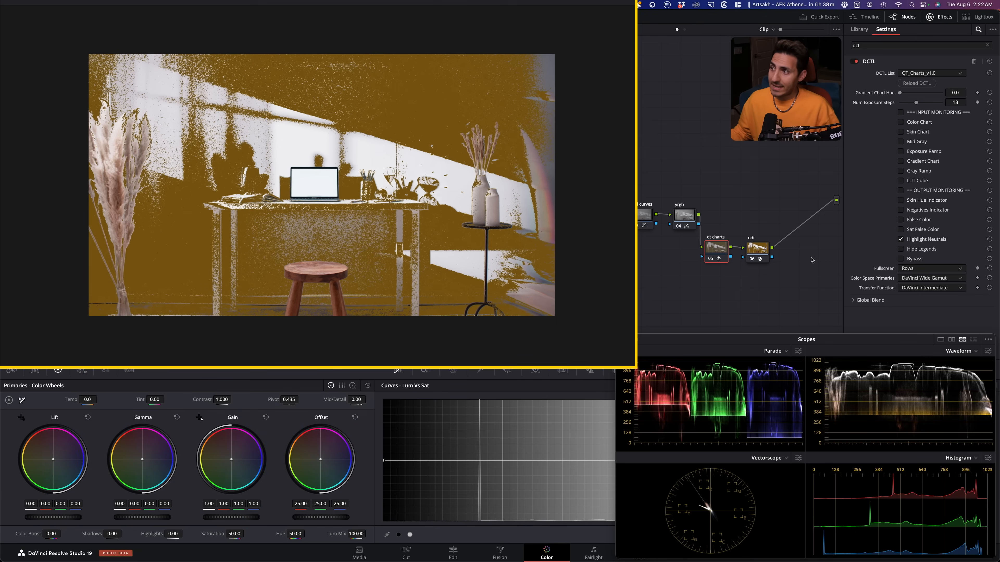
left_click(925, 241)
left_click(925, 241)
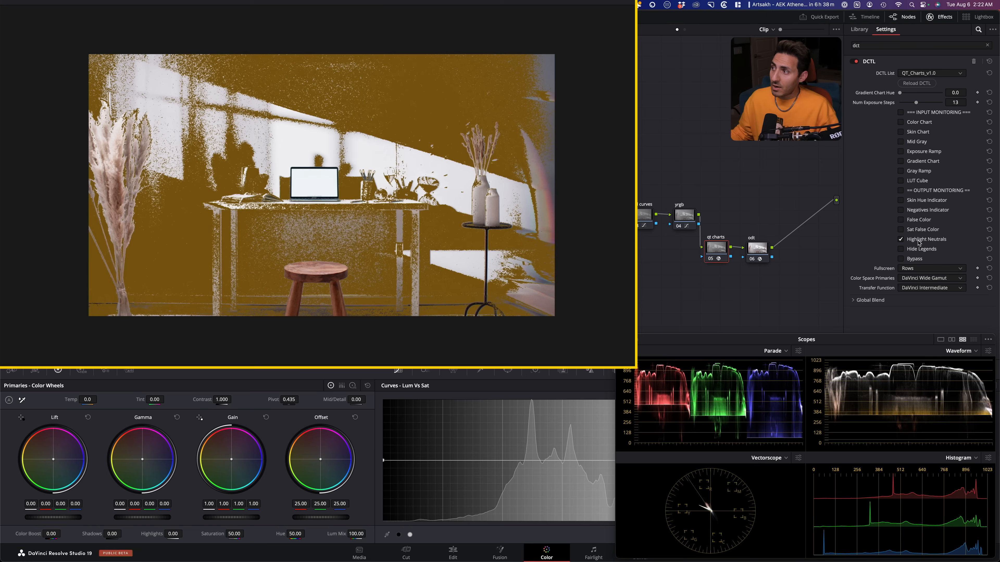
left_click(918, 241)
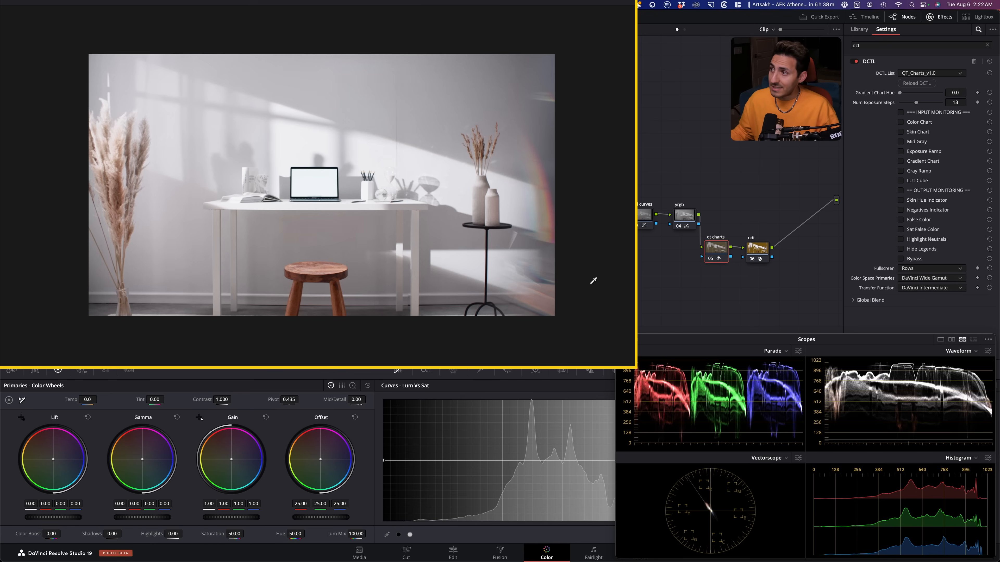
left_click(925, 241)
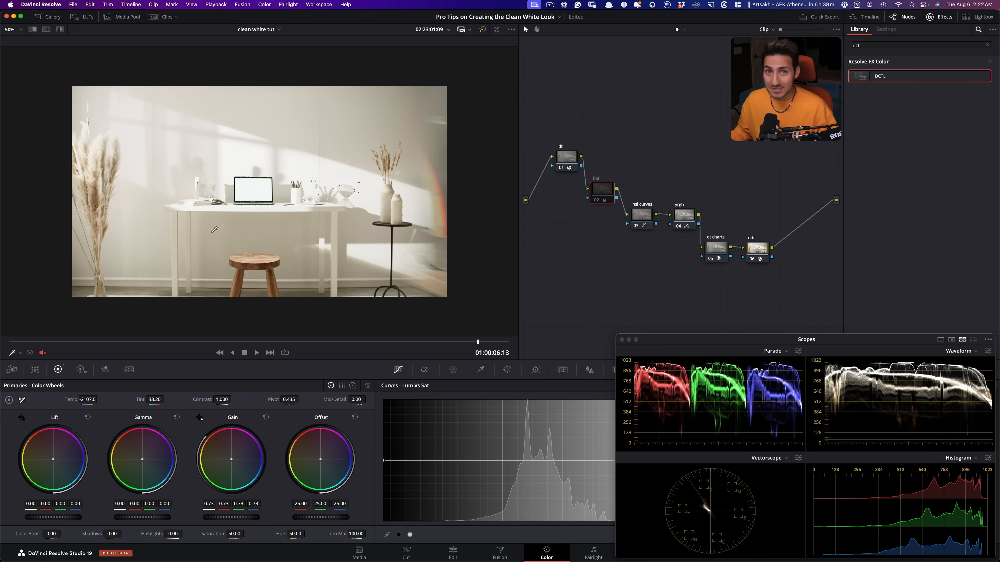
- Compare the Highlight Neutrals overlay with the bal node switched off and on
left_click(232, 238)
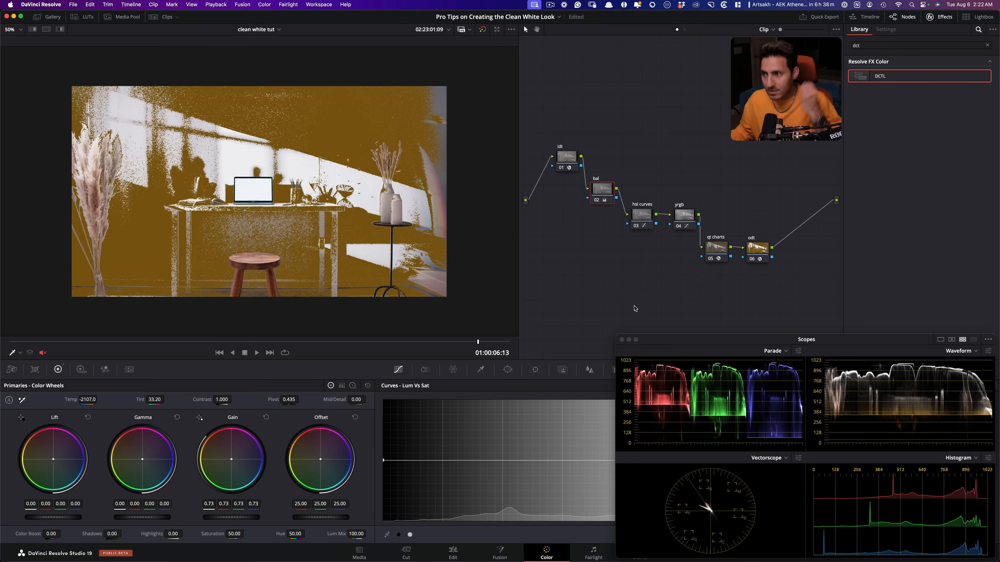
key("super+d")
key("super+d")
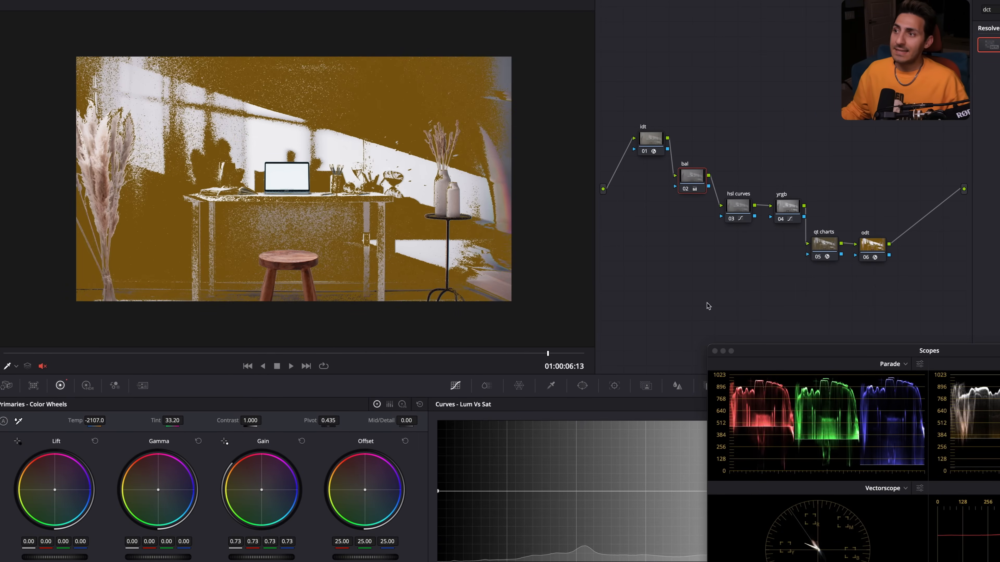
- Select the hsl curves node and compare the Highlight Neutrals overlay with that node switched off and on
left_click(735, 207)
key("super+d")
key("super+d")
key("super+d")
key("super+d")
key("super+d")
key("super+d")
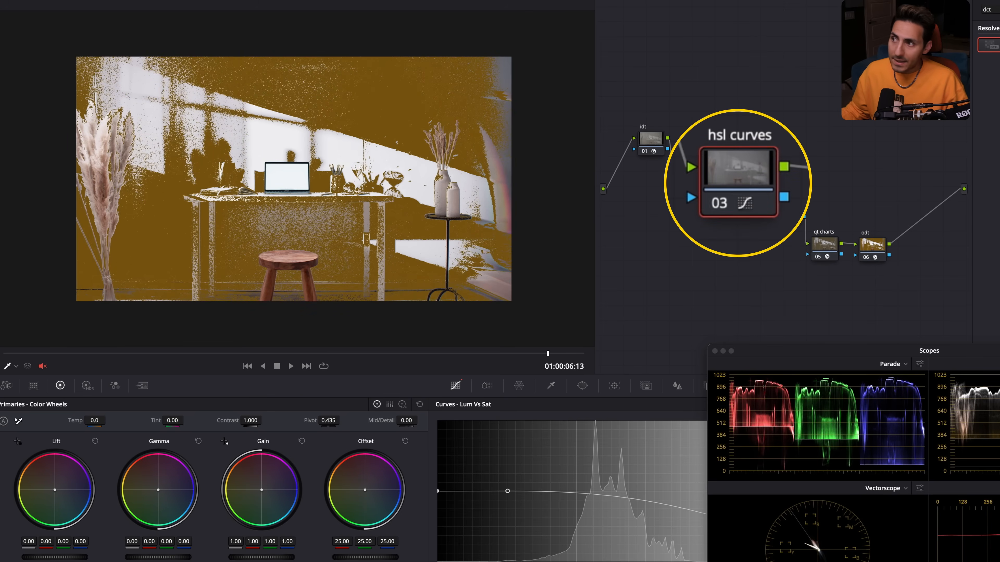
key("super+d")
key("super+d")
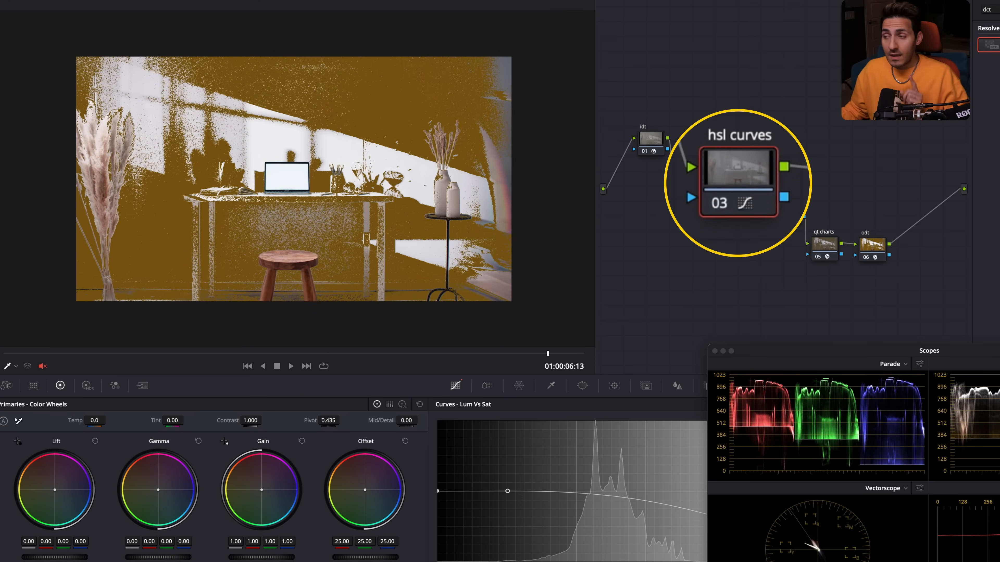
key("super+d")
key("super+d")
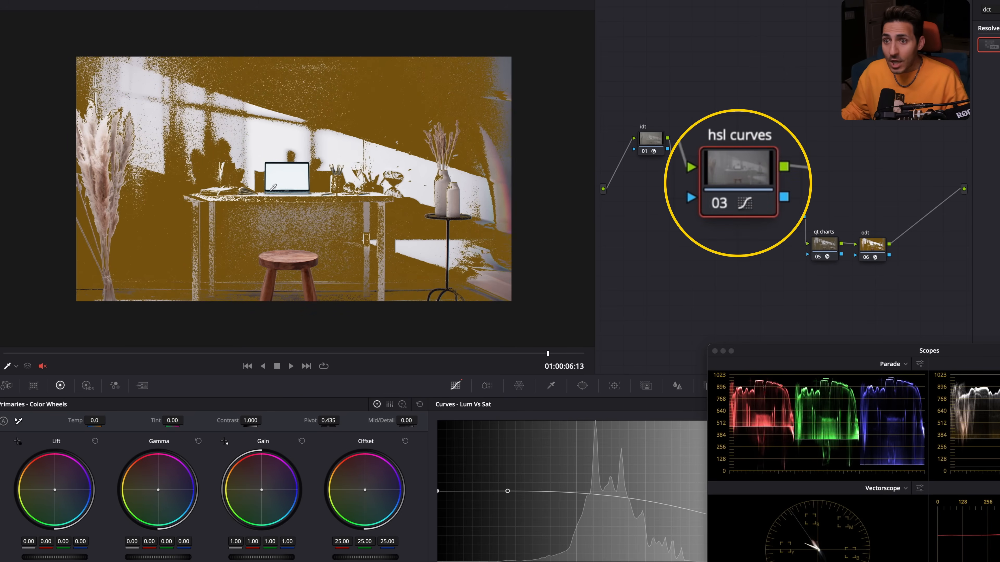
key("super+d")
key("super+d")
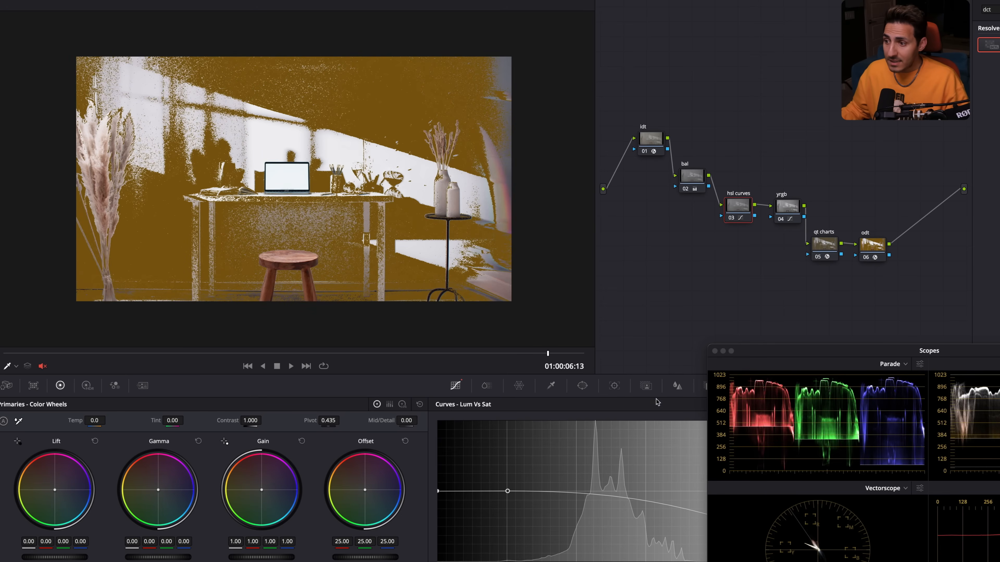
- Move the Scopes window aside to examine the Lum Vs Sat curve, move it back, and compare with the hsl curves node off and on
left_click_drag(770, 351, 699, 104)
left_click(775, 407)
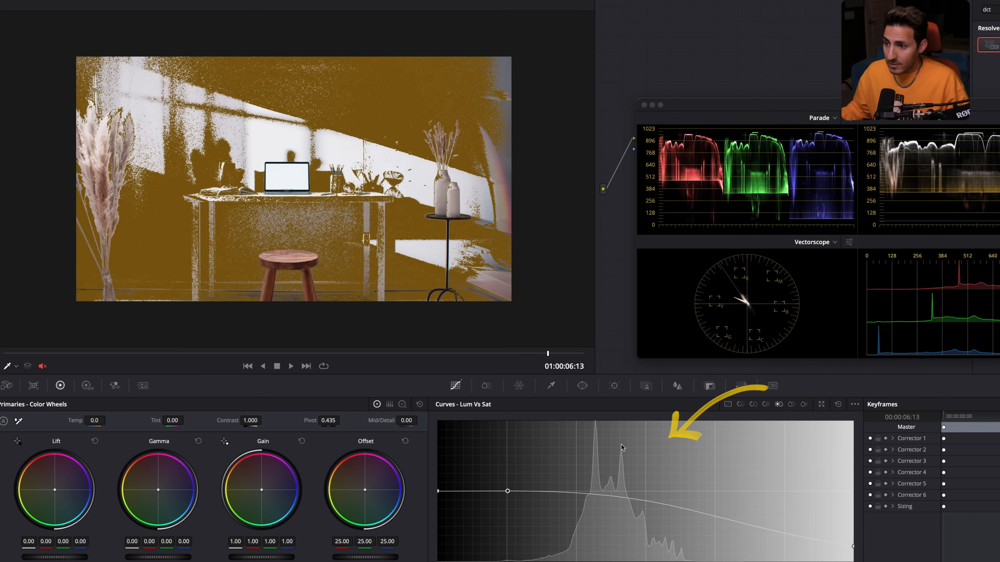
left_click_drag(688, 104, 748, 334)
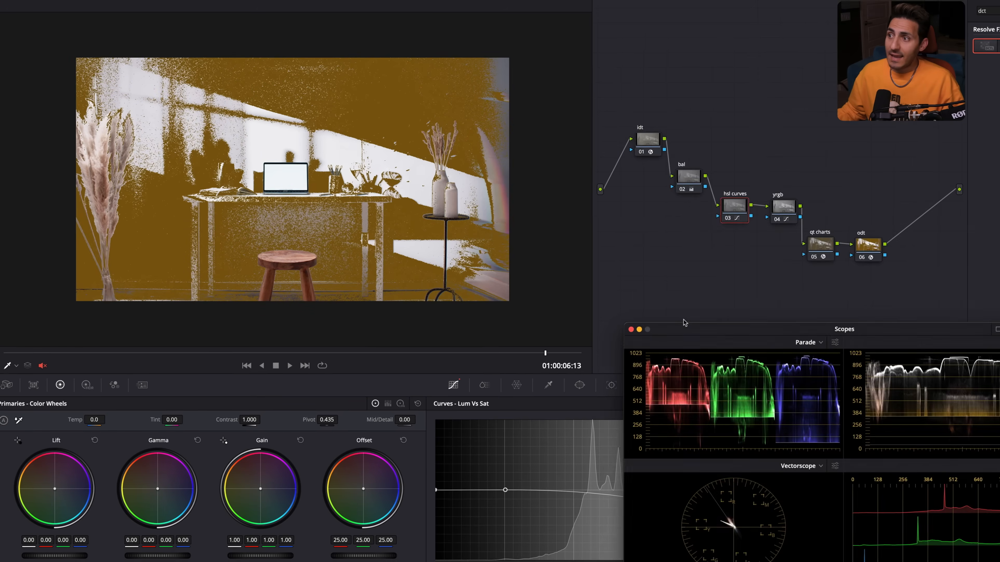
left_click_drag(666, 322, 680, 342)
key("super+d")
key("super+d")
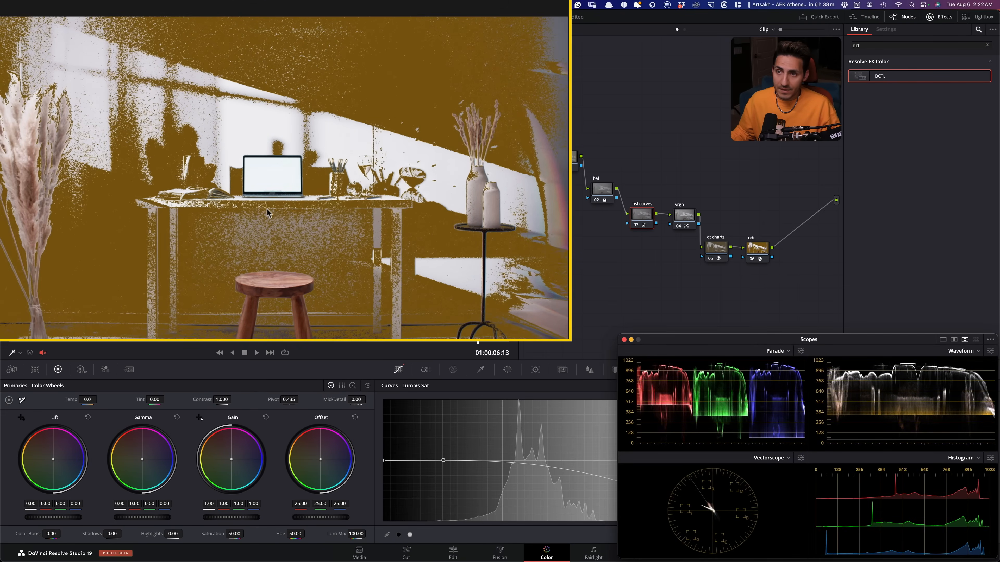
- Uncover the curves to show the hsl curves node's Hue Vs Sat curve, and return the Scopes window below the node tree
left_click_drag(705, 350, 667, 128)
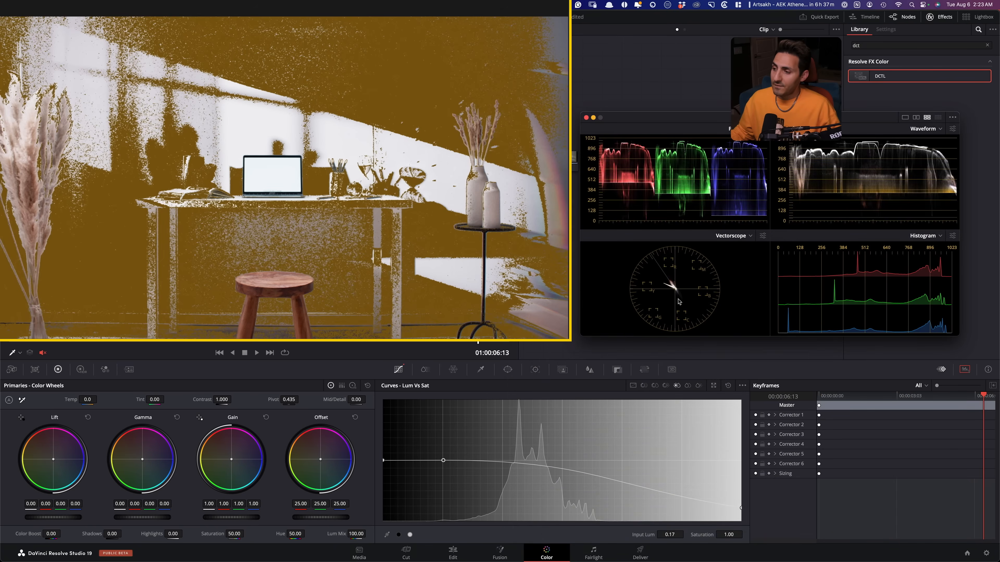
left_click(654, 385)
left_click_drag(641, 117, 679, 339)
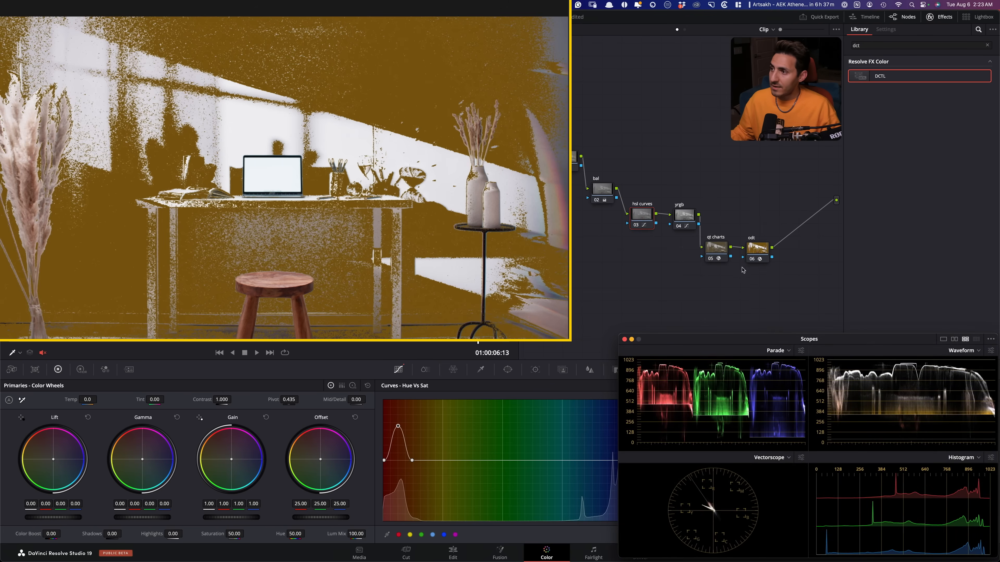
- In the qt charts node, turn off Highlight Neutrals and turn on Sat False Color
left_click(717, 249)
left_click(874, 366)
left_click(877, 349)
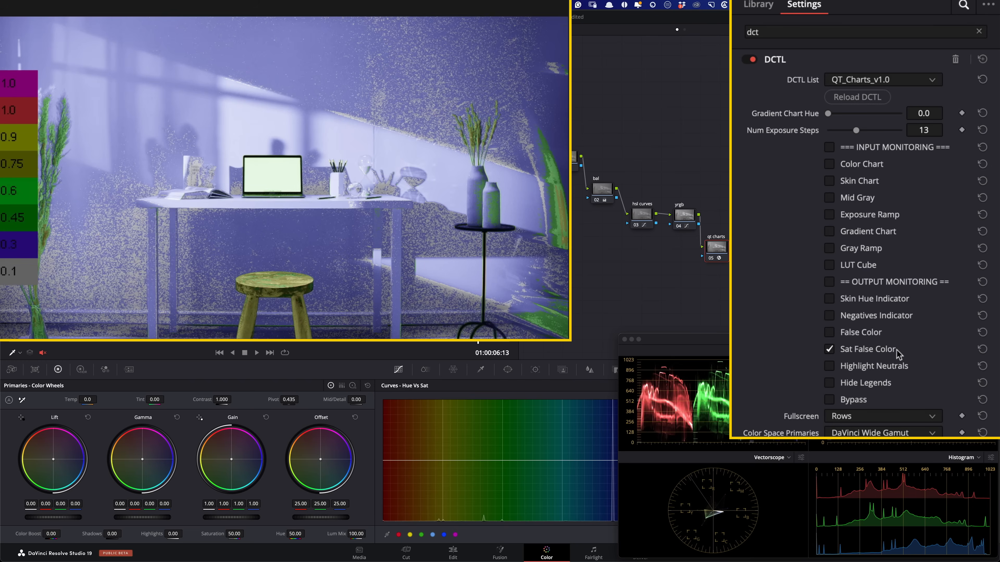
- Select the hsl curves node and compare the saturation false color image with that node switched off and on
left_click(641, 215)
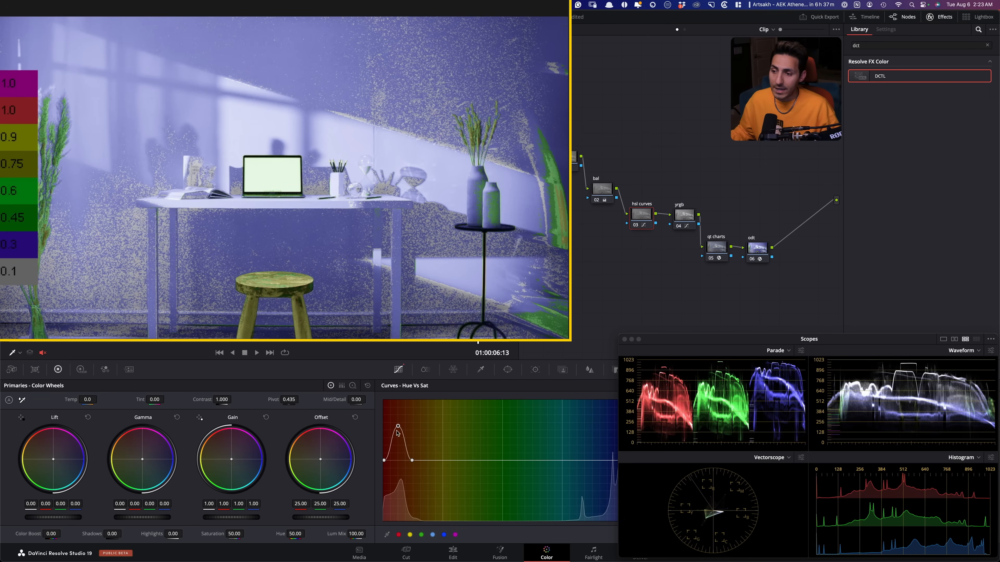
key("ctrl+d")
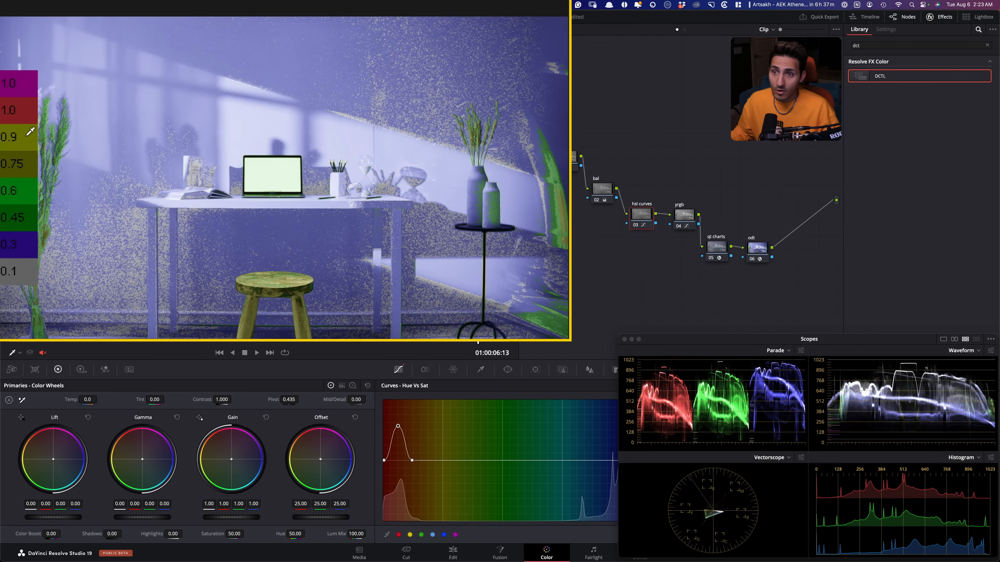
key("super+d")
key("super+d")
key("super+d")
key("super+d")
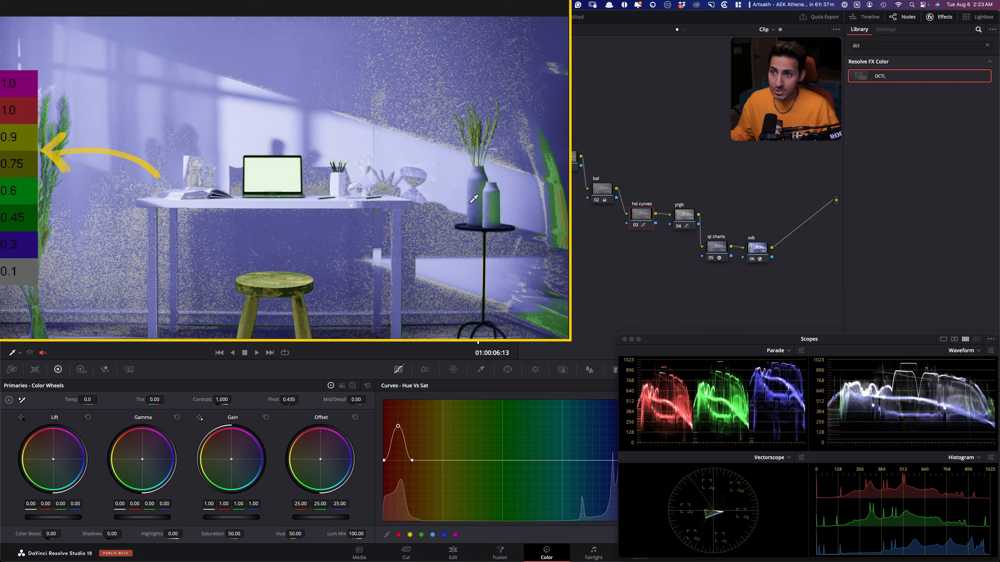
- Shift the Scopes window slightly and switch off the qt charts node to show the normal graded image
mouse_move(689, 351)
left_mouse_down()
mouse_move(652, 282)
mouse_move(686, 353)
left_mouse_up()
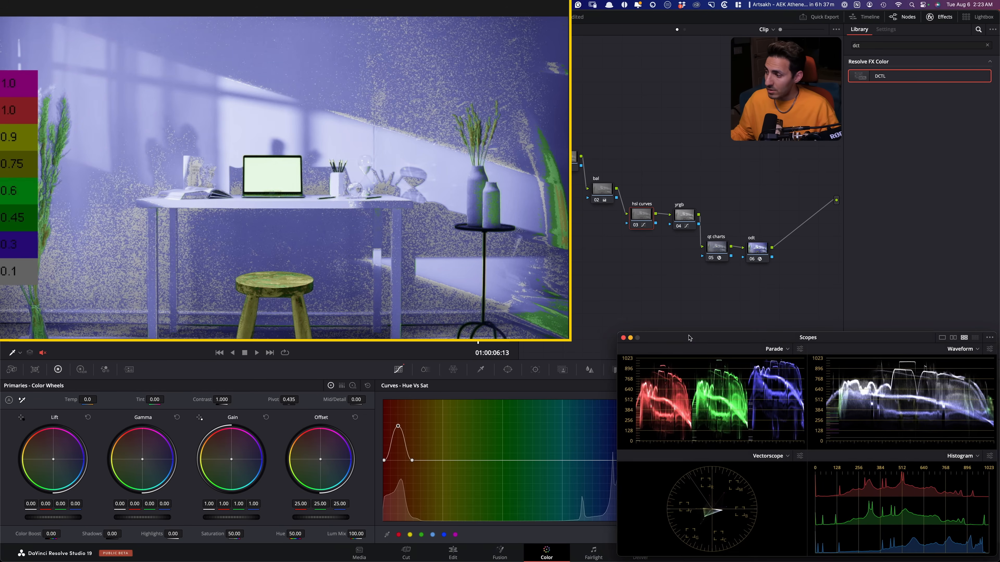
left_click(717, 248)
key("super+d")
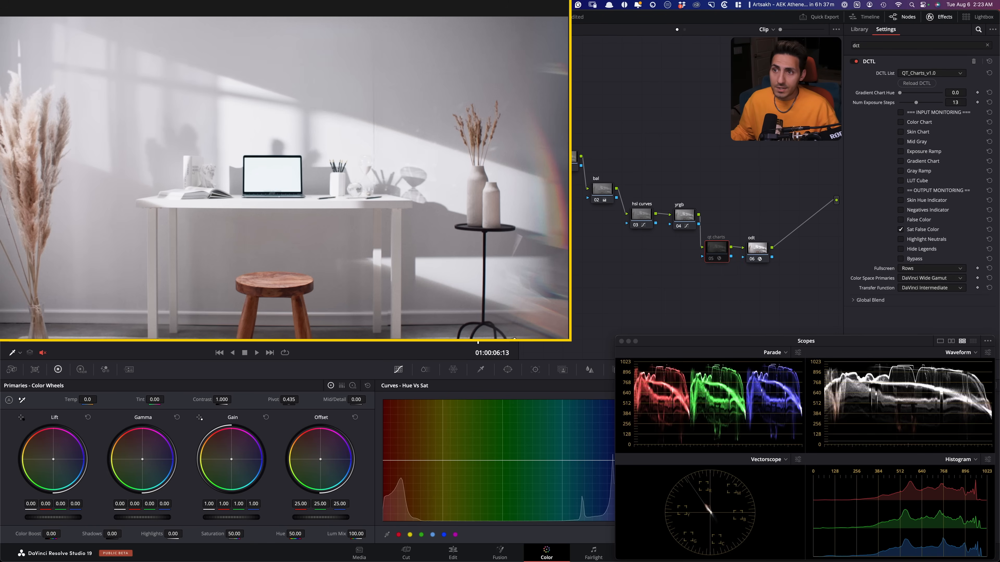
- Select the yrgb node and compare the graded image with the grade bypassed and restored
left_click(693, 227)
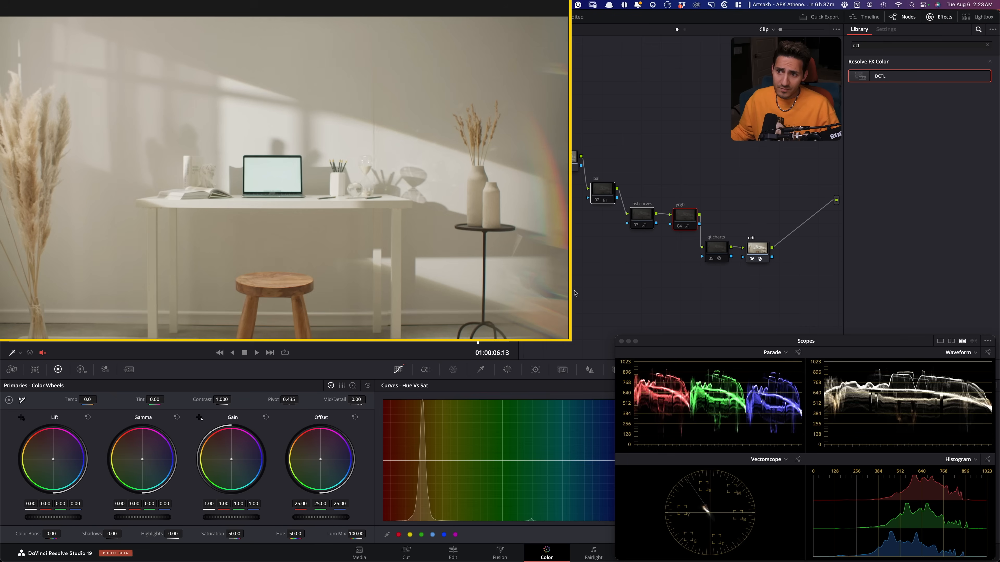
key("alt+f")
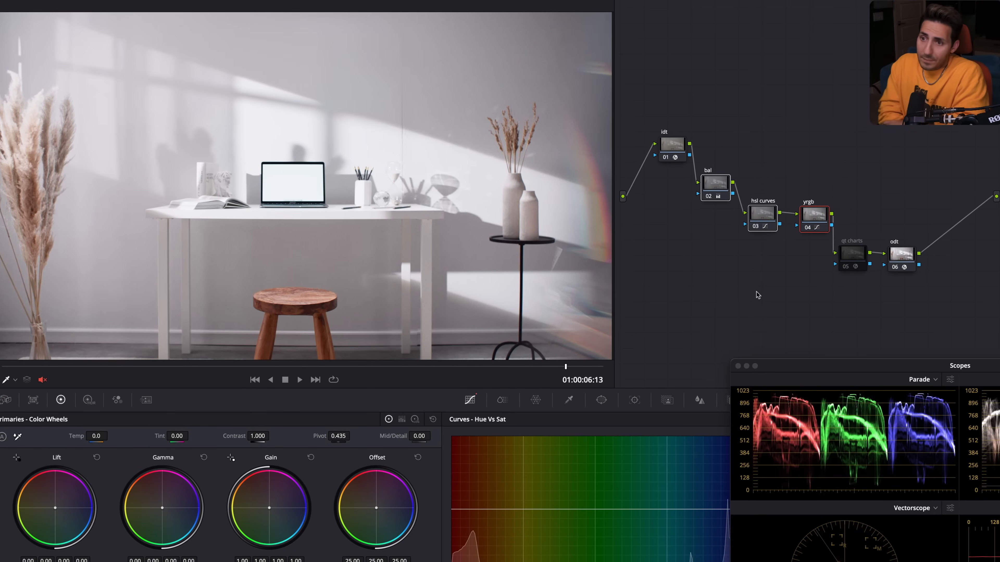
key("super+d")
key("super+d")
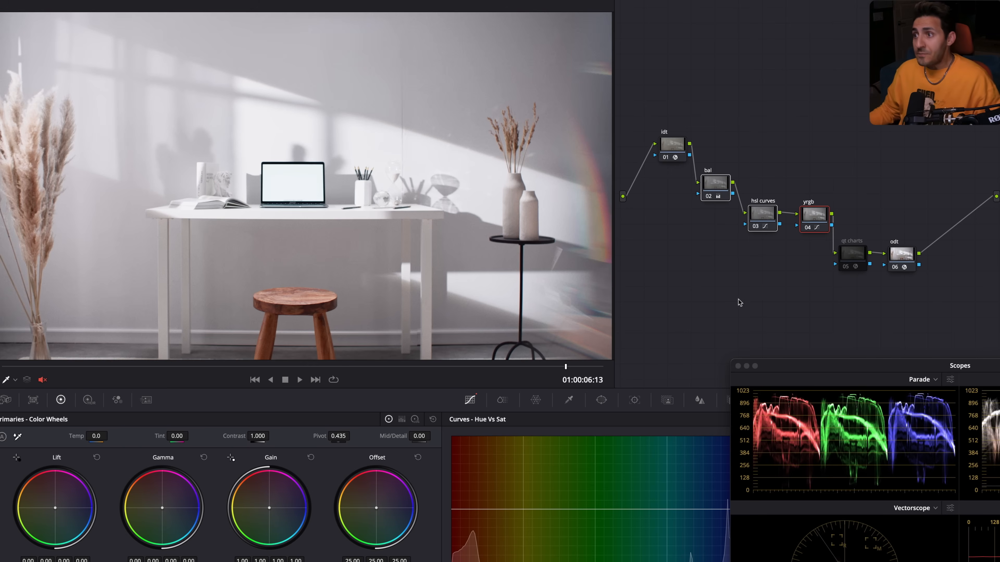
left_click(776, 321)
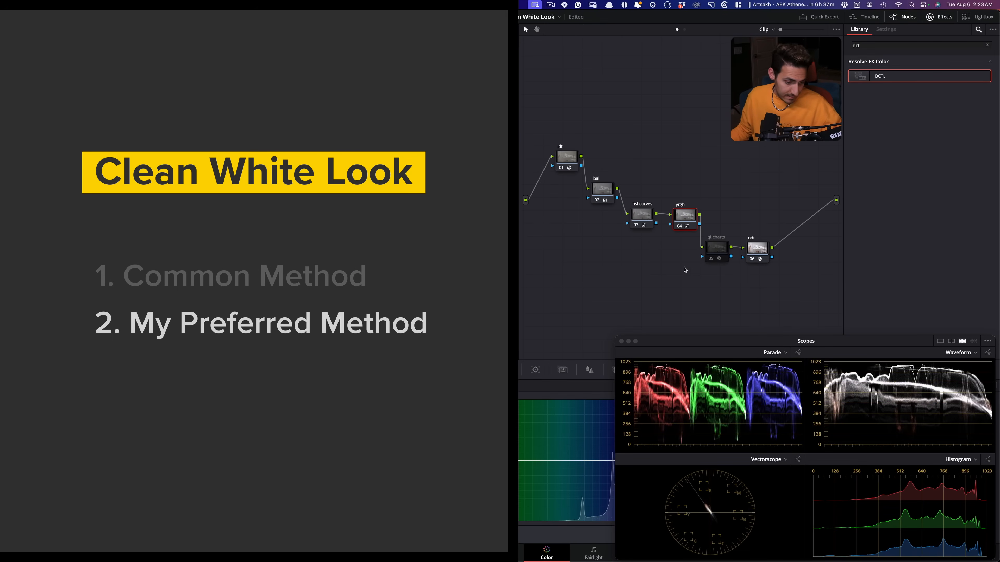
- Delete the hsl curves and yrgb nodes, and compare the balanced image with all nodes off and on
left_click(634, 227)
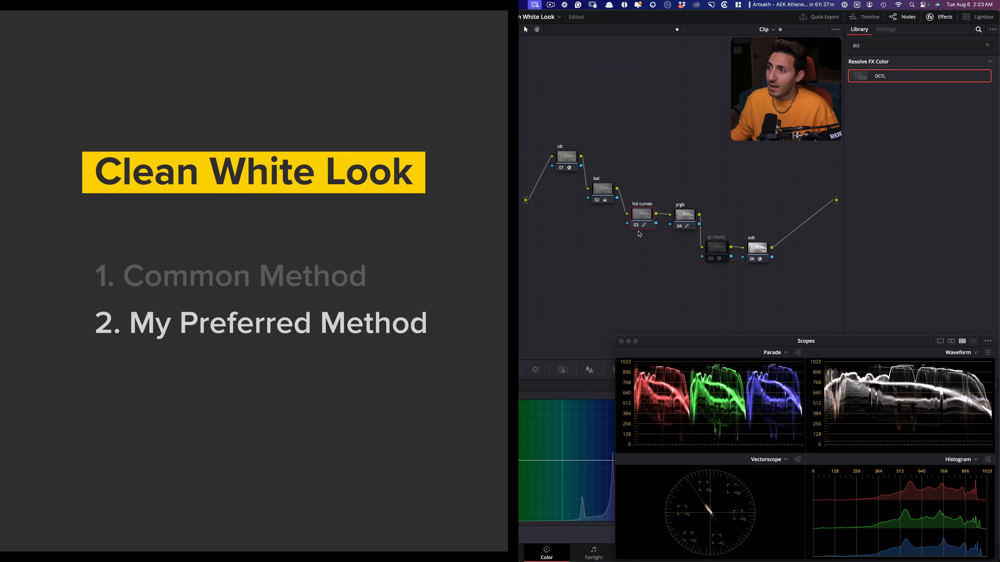
key("Delete")
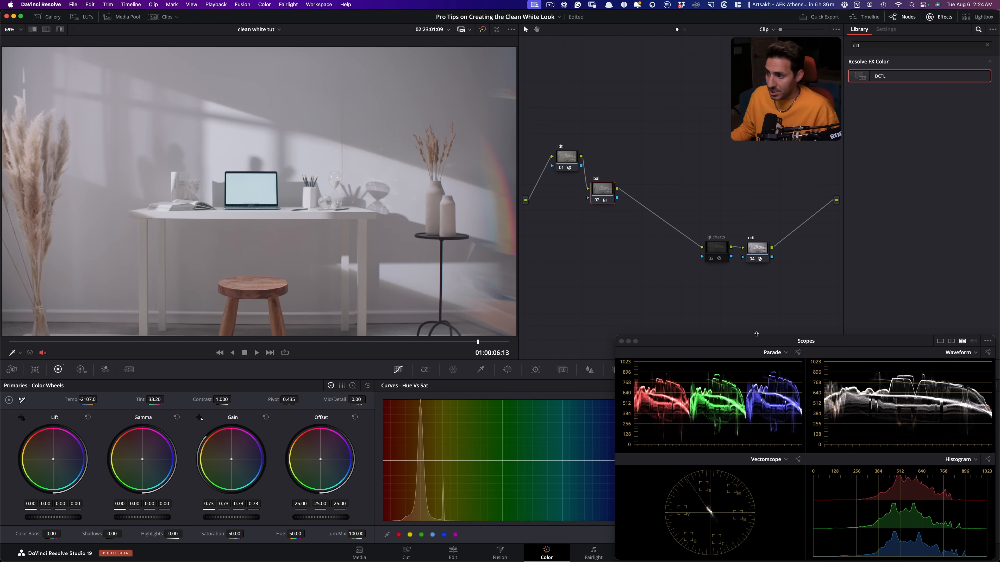
key("alt+d")
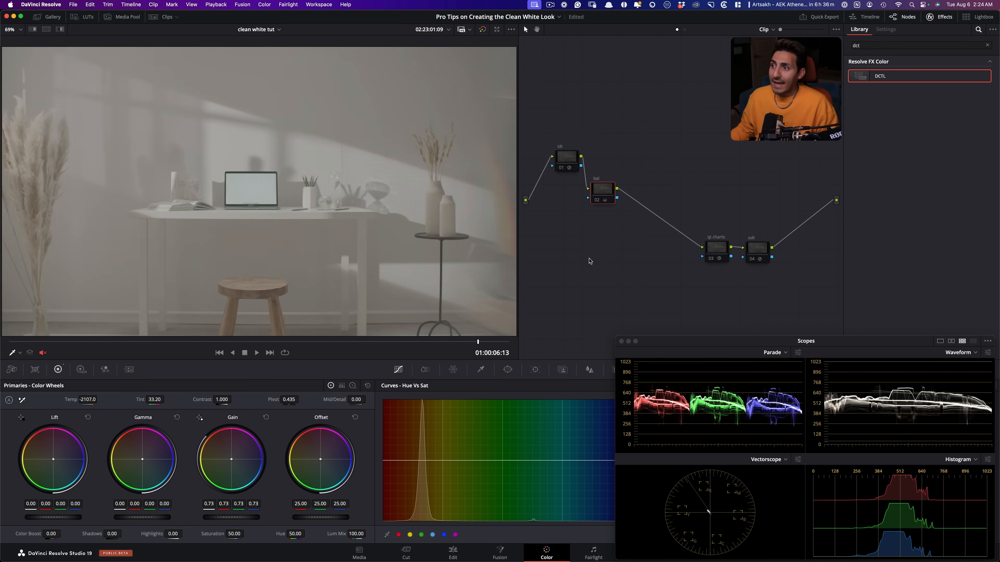
key("alt+d")
- In the qt charts node, turn off Sat False Color and turn on Highlight Neutrals, keeping the node switched off
left_click(719, 251)
key("super+d")
key("super+d")
left_click(873, 349)
left_click(871, 371)
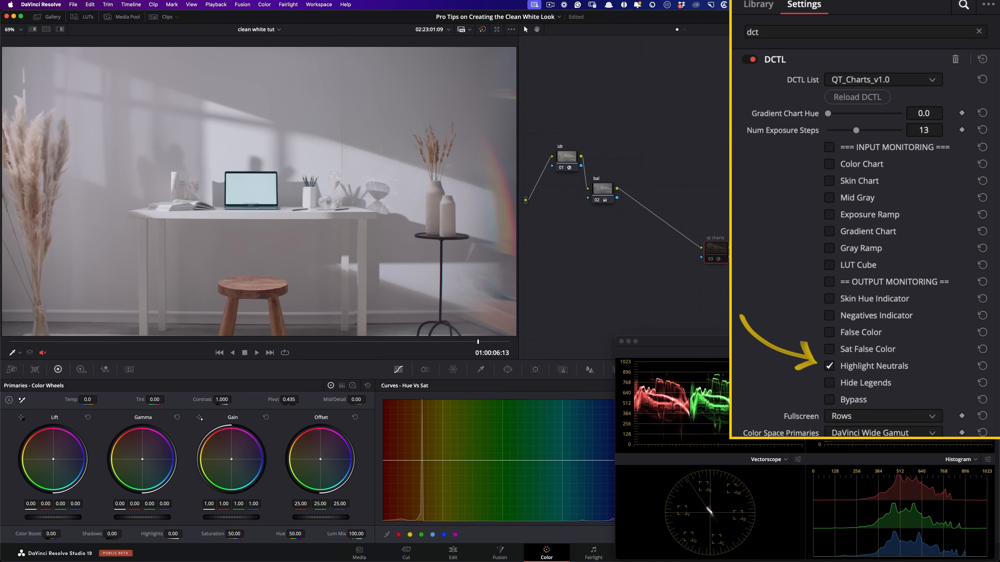
- Add three serial nodes after bal, placing the first diagonally below it and moving the qt charts and odt nodes lower
left_click(593, 203)
key("alt+s")
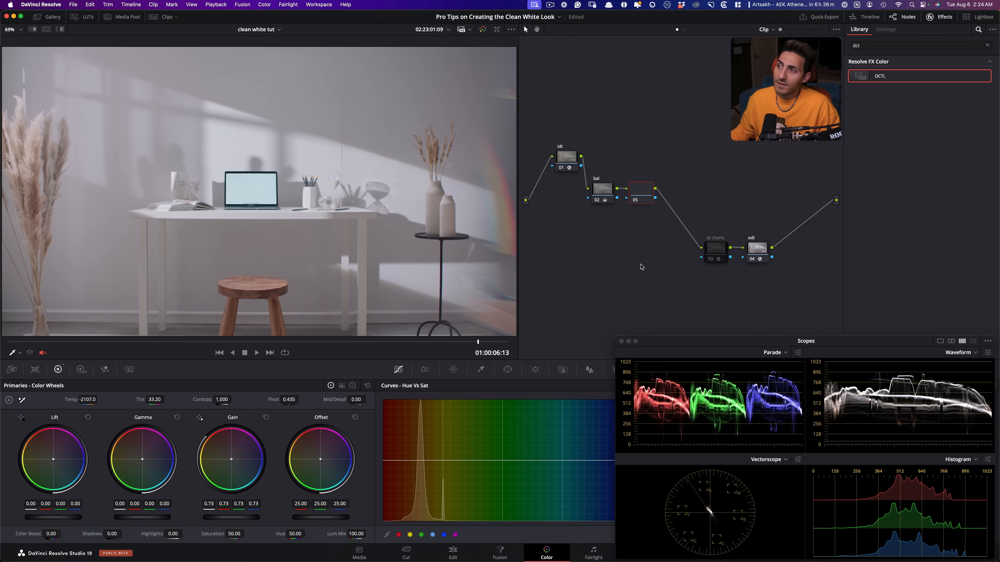
left_click_drag(640, 198, 630, 224)
left_click_drag(747, 261, 734, 284)
left_click_drag(633, 219, 641, 221)
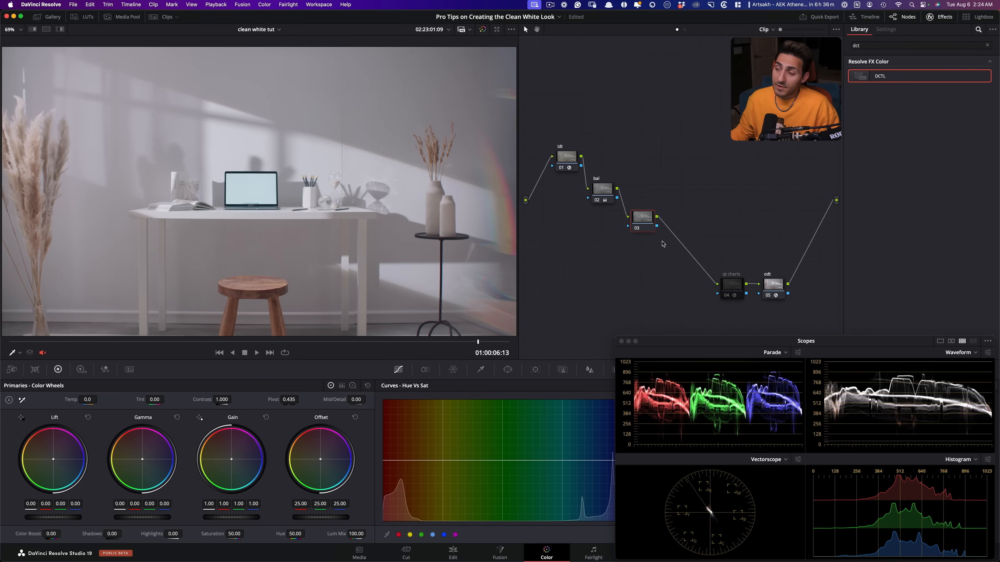
key("alt+s")
key("alt+s")
- Label the three new nodes qt col c, qt sat c and qt look dna
left_click(641, 221)
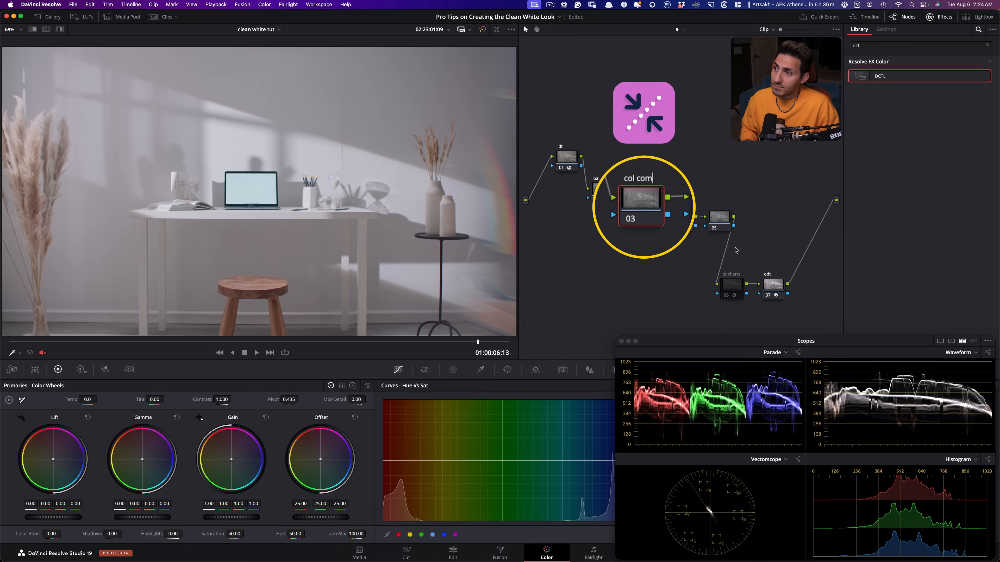
key("Return")
type("qt")
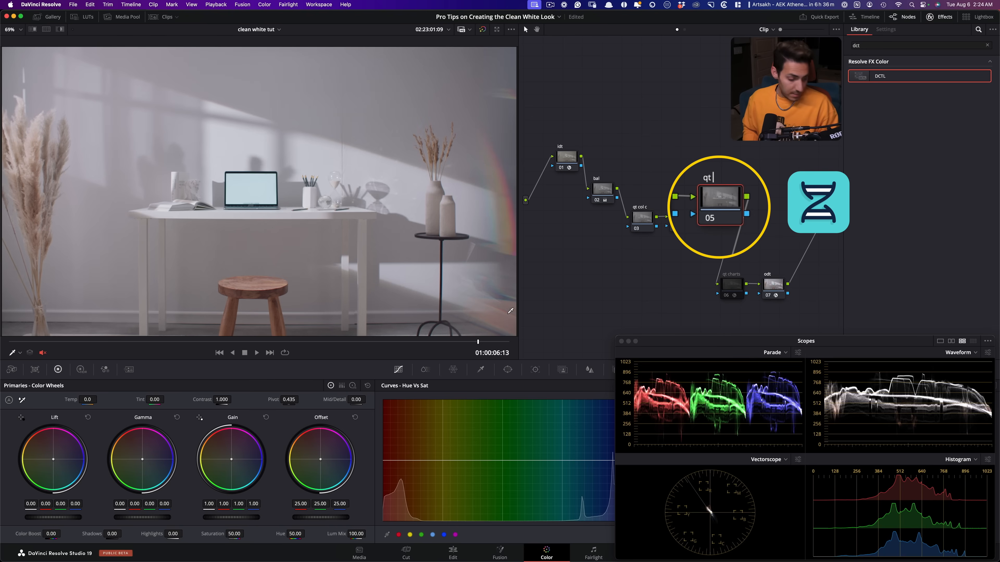
type("dna")
key("Return")
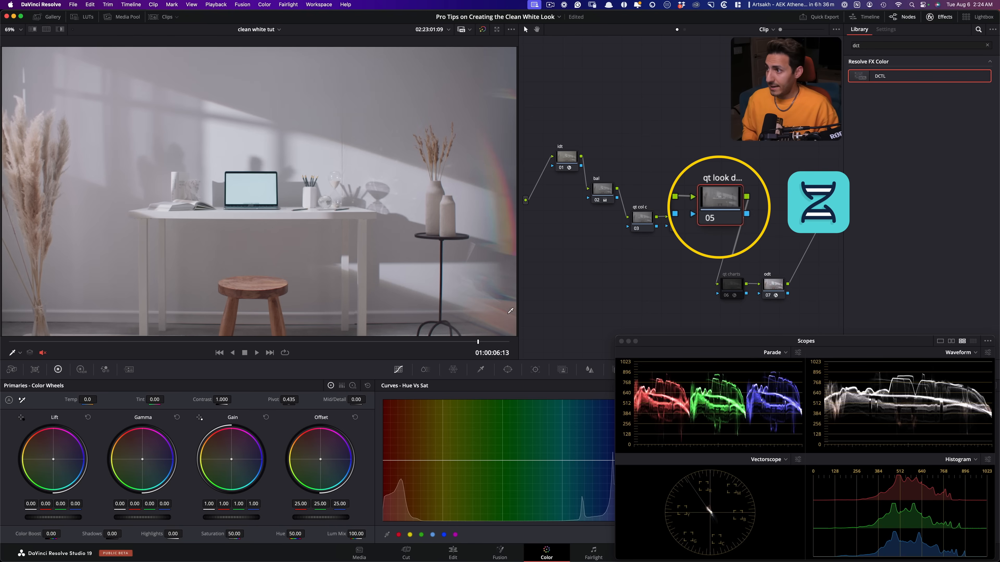
- Apply the DCTL effect to the qt look dna node and load QT_Look_DNA_v1.0
left_click_drag(881, 82, 720, 218)
left_click(885, 82)
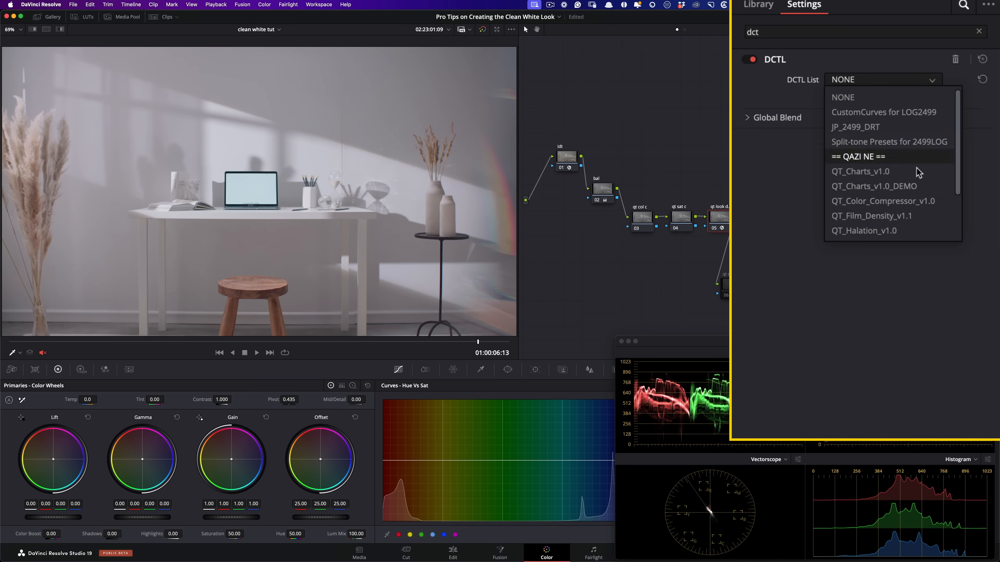
scroll(893, 237, "down", 3)
left_click(881, 202)
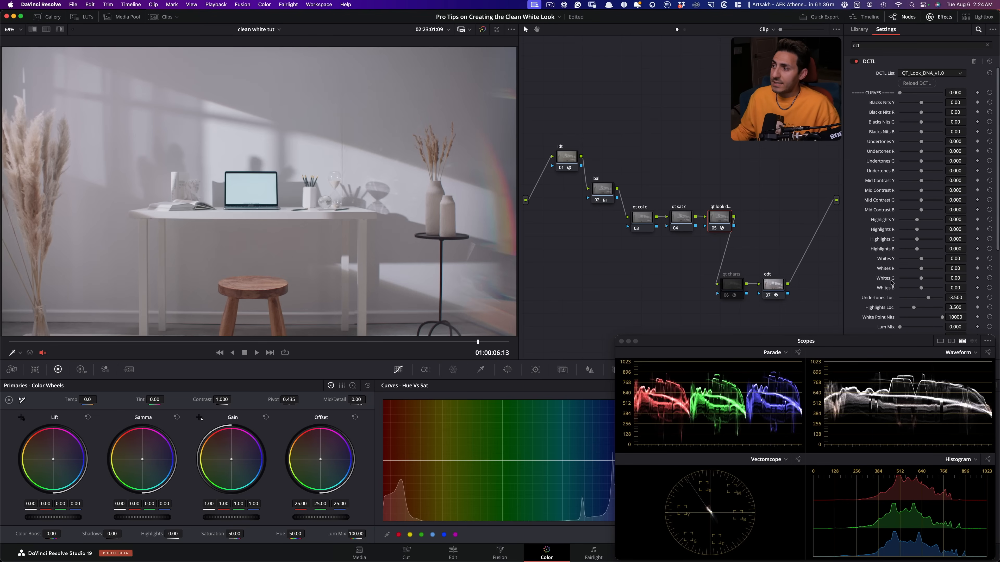
- Turn on Show Curves for the Look DNA effect and review its curves, balance and bleach bypass parameters
scroll(892, 282, "down", 6)
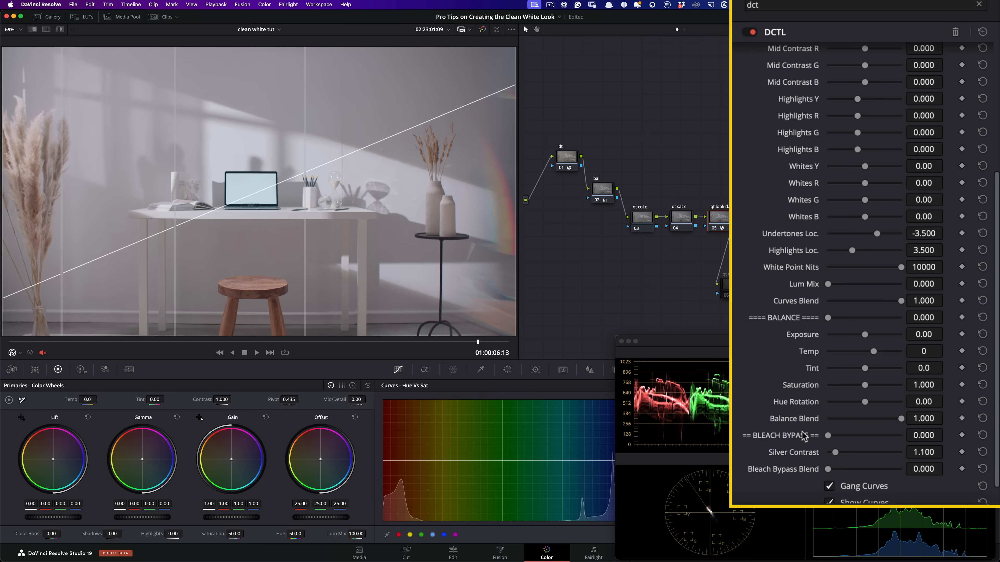
scroll(803, 436, "down", 3)
scroll(263, 224, "down", 2)
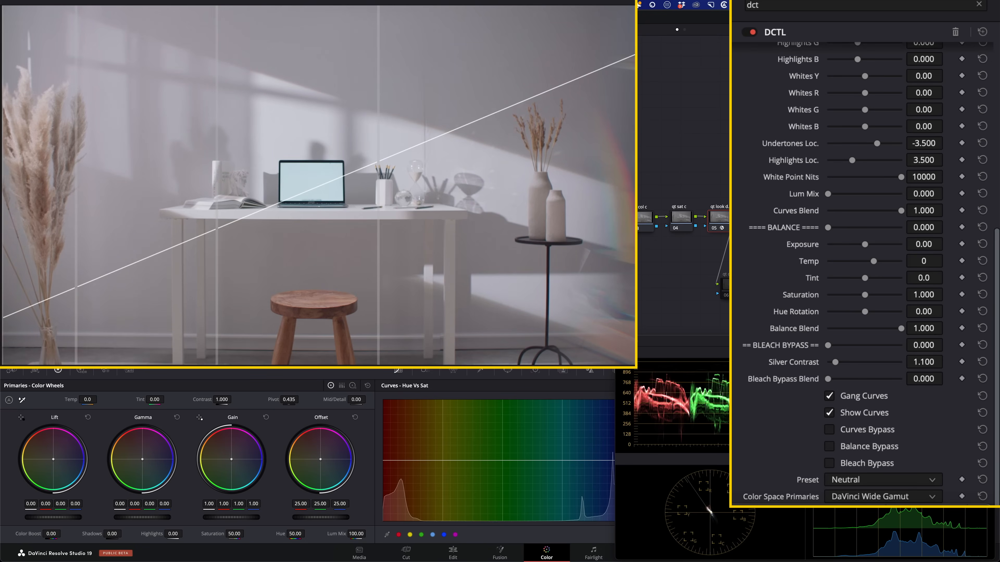
scroll(814, 254, "up", 10)
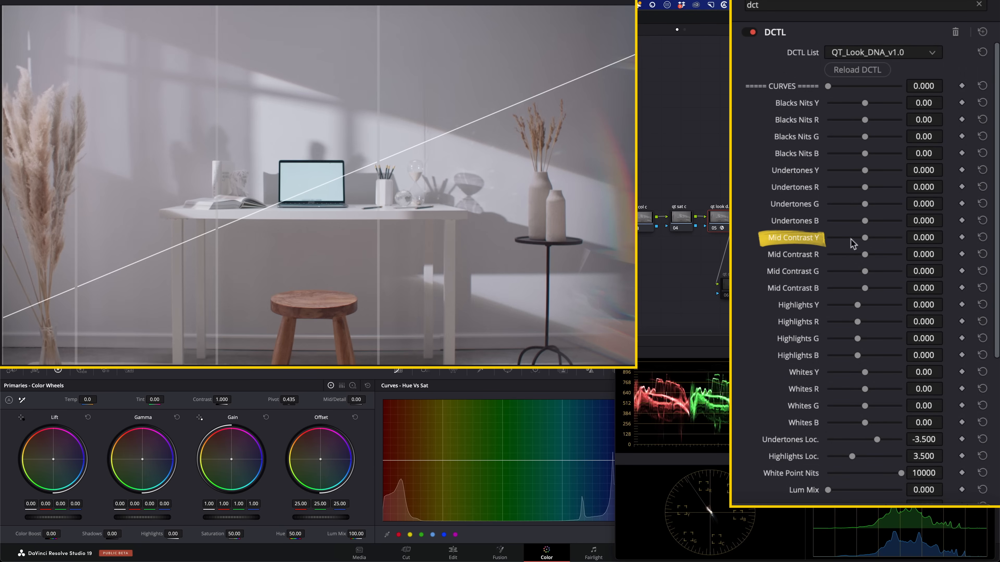
- Set Look DNA's Mid Contrast Y to 0.480, Highlights Y to 0.460, Whites Y to -2.09 and Undertones Y to -0.558
left_click_drag(923, 237, 983, 230)
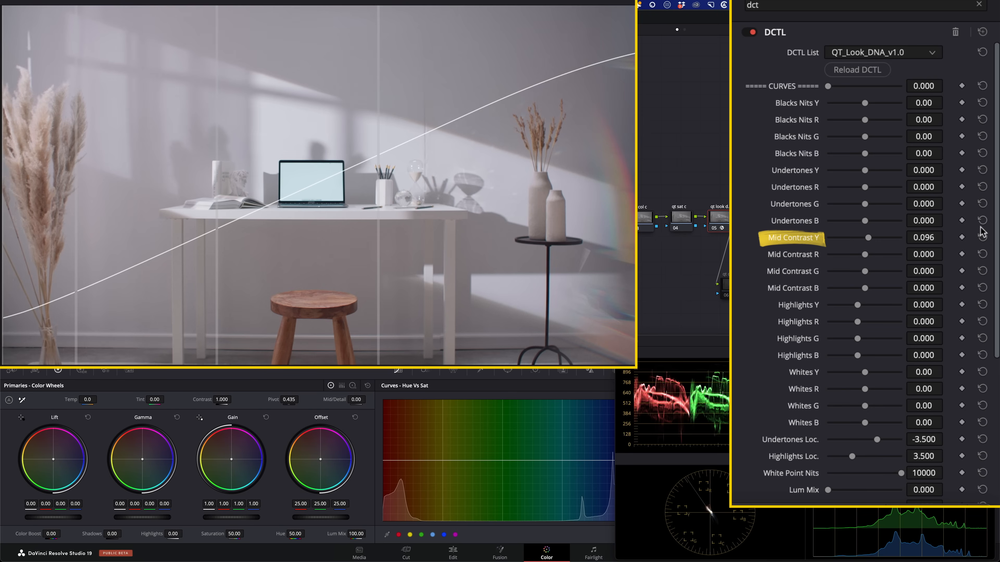
left_click_drag(983, 230, 983, 230)
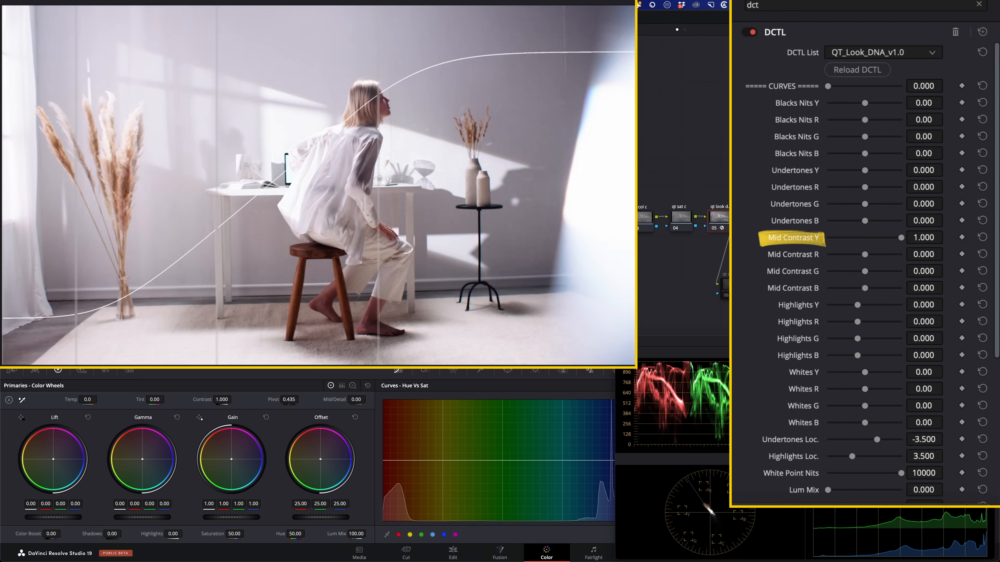
left_click_drag(887, 237, 882, 237)
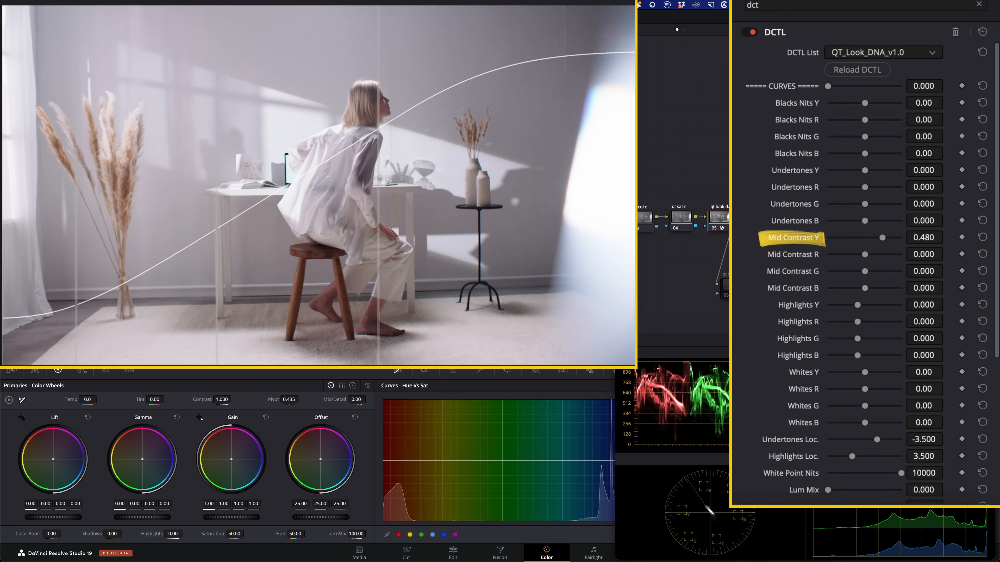
left_click_drag(857, 305, 864, 305)
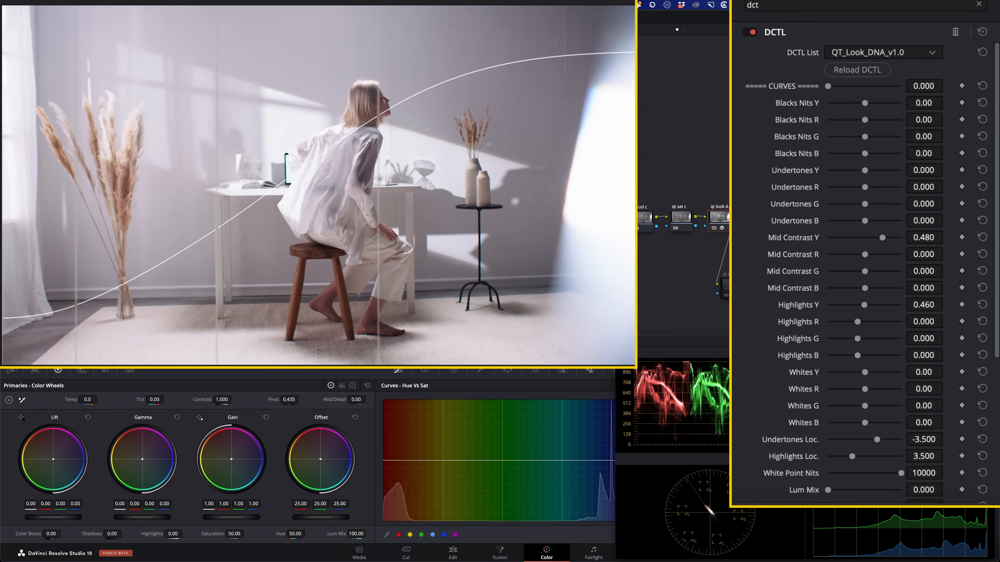
left_click_drag(864, 372, 851, 372)
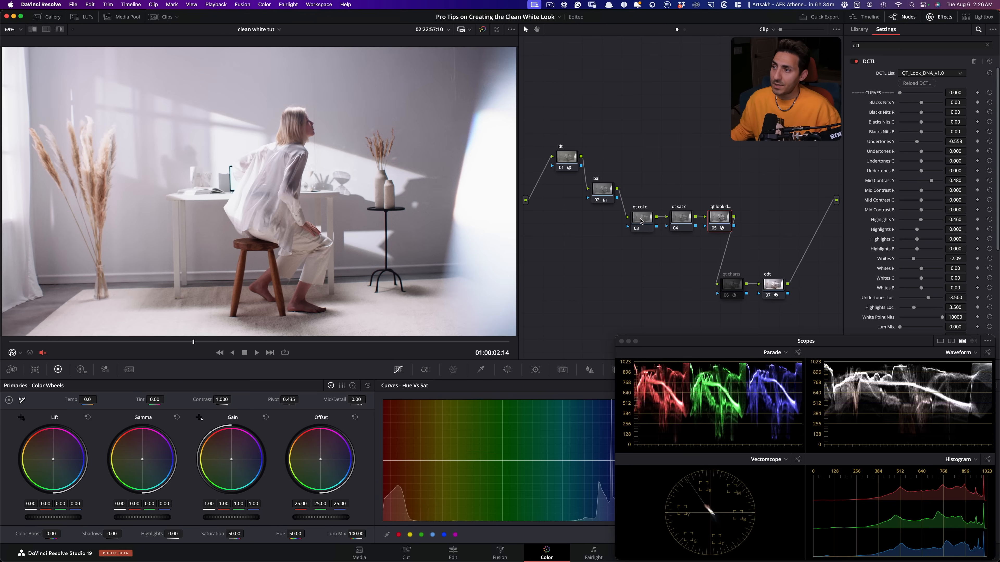
- Apply the DCTL effect to the qt col c node and load QT_Color_Compressor_v1.0
left_click(641, 220)
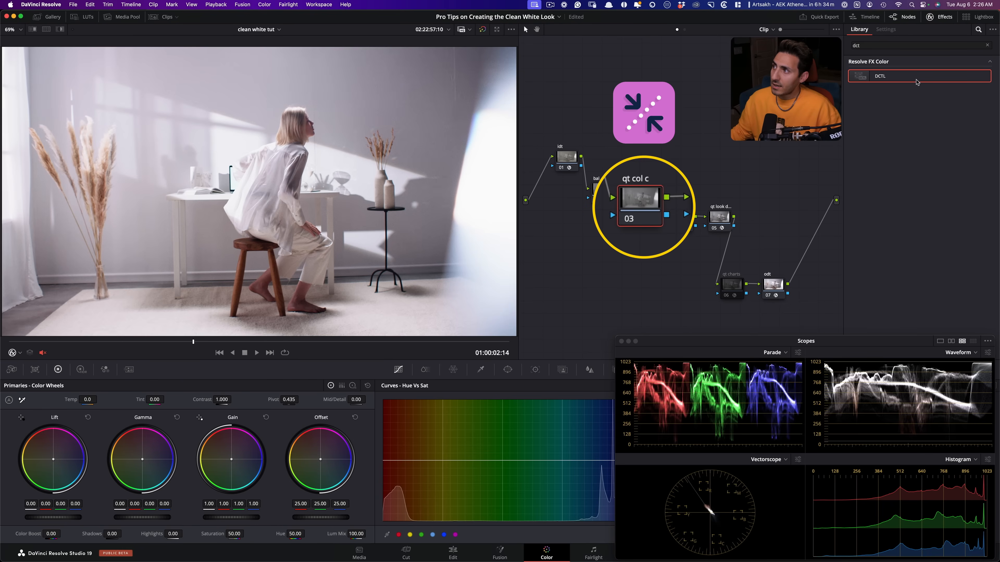
left_click_drag(890, 76, 643, 218)
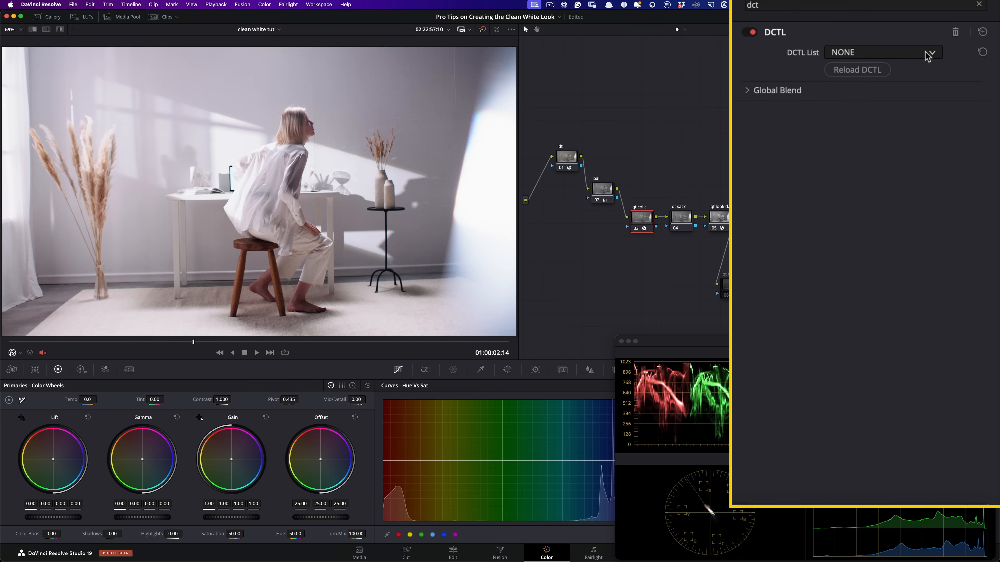
left_click(947, 73)
left_click(886, 175)
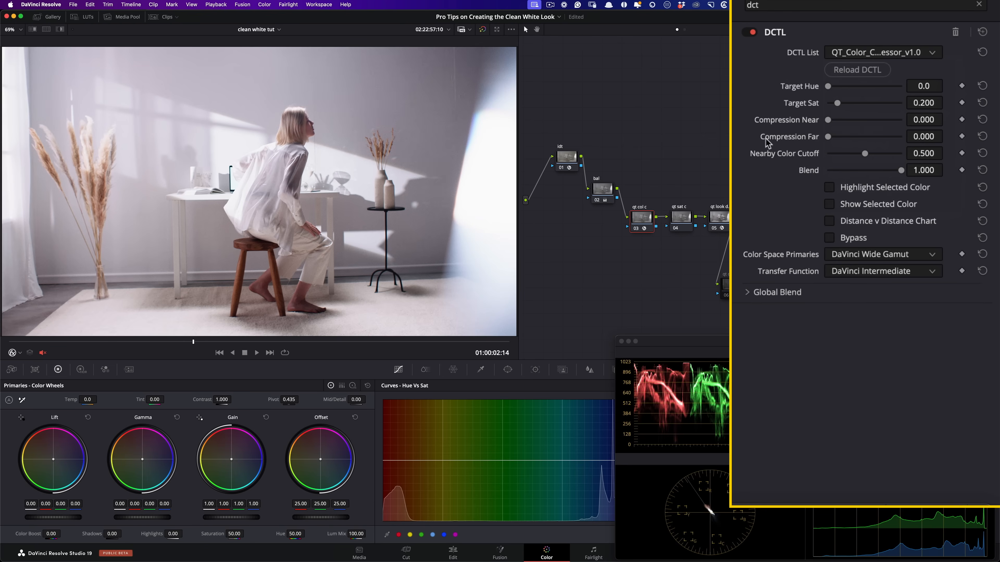
- Turn on Show Selected Color in the color compressor, and set Compression Near to 1.000 and Target Sat to 0.000
left_click(885, 188)
left_click(873, 188)
left_click(881, 204)
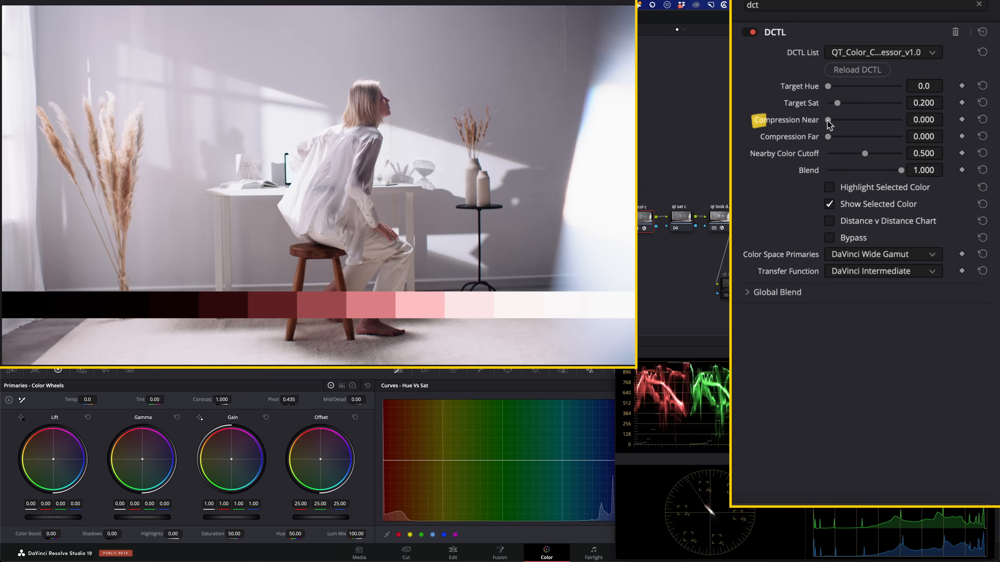
left_click_drag(836, 125, 915, 116)
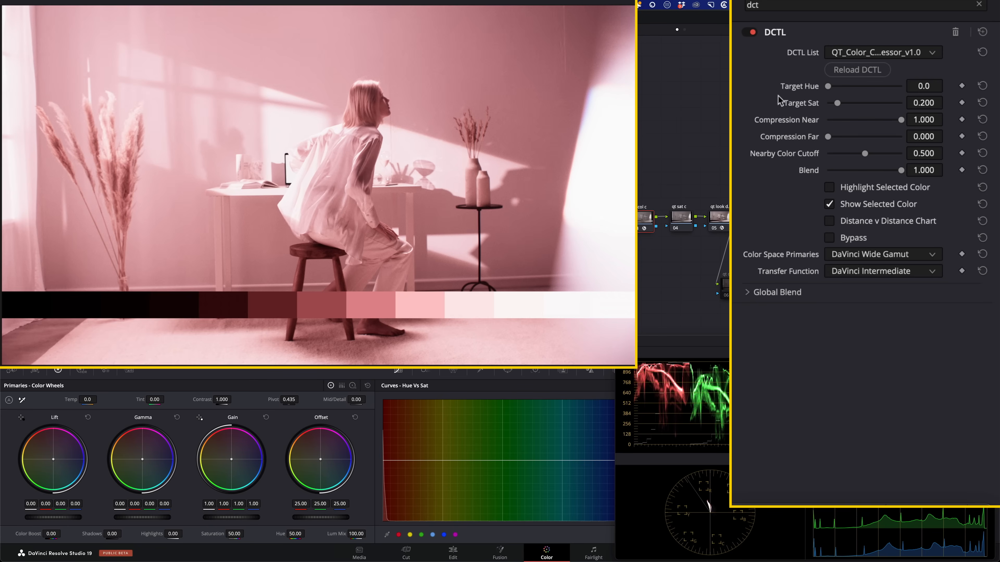
left_click_drag(838, 101, 744, 104)
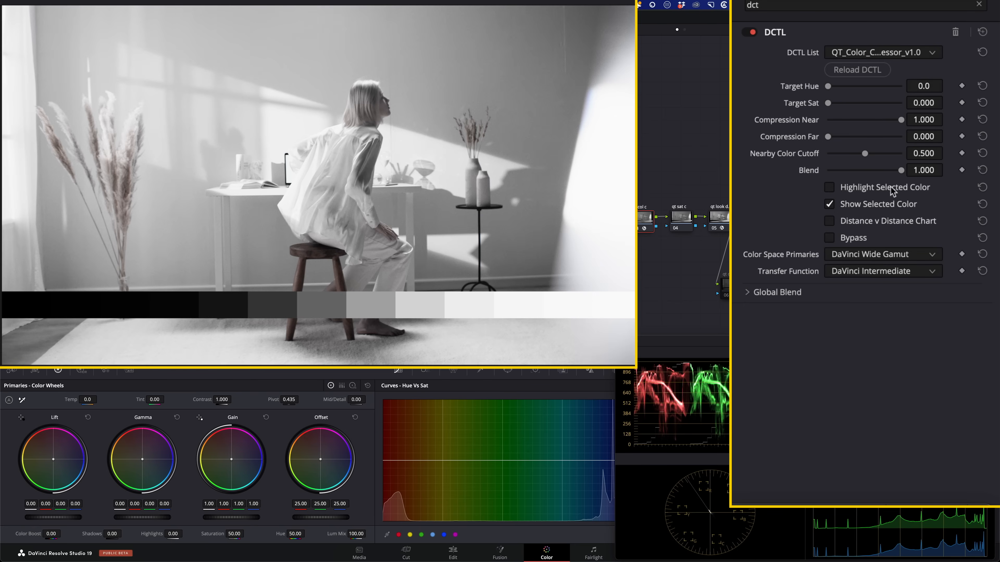
- Replace Show Selected Color with the Distance v Distance Chart and lower Nearby Color Cutoff to 0.059
left_click(867, 188)
left_click(882, 192)
left_click(873, 221)
left_click(850, 204)
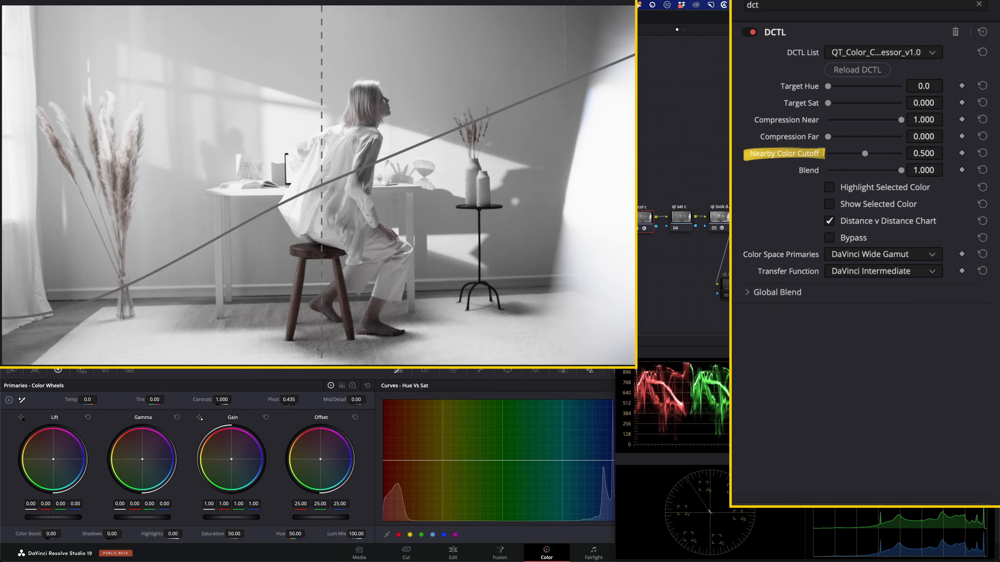
left_click_drag(865, 153, 831, 153)
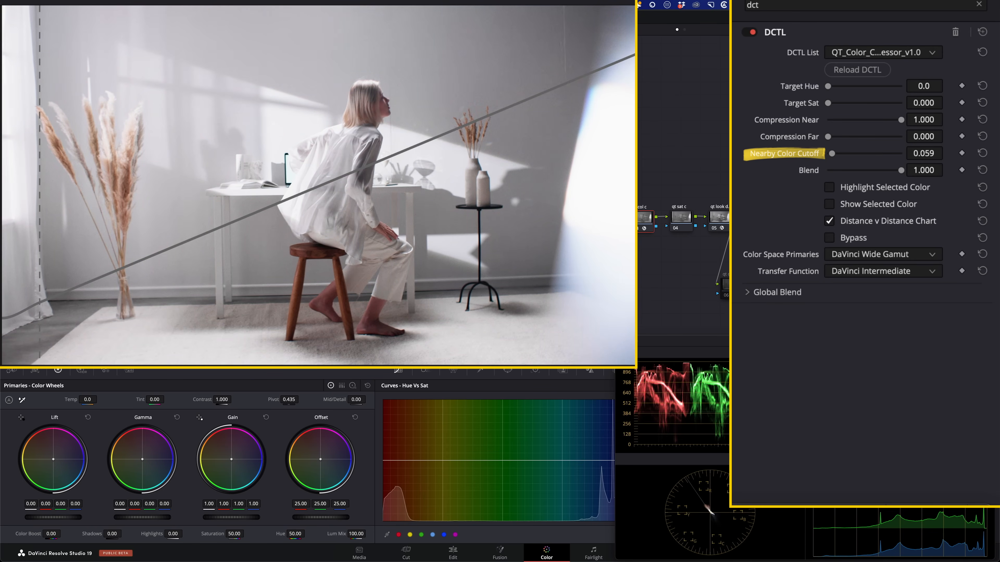
- Compare the image with the qt col c node switched off and on
key("super+d")
key("super+d")
key("super+d")
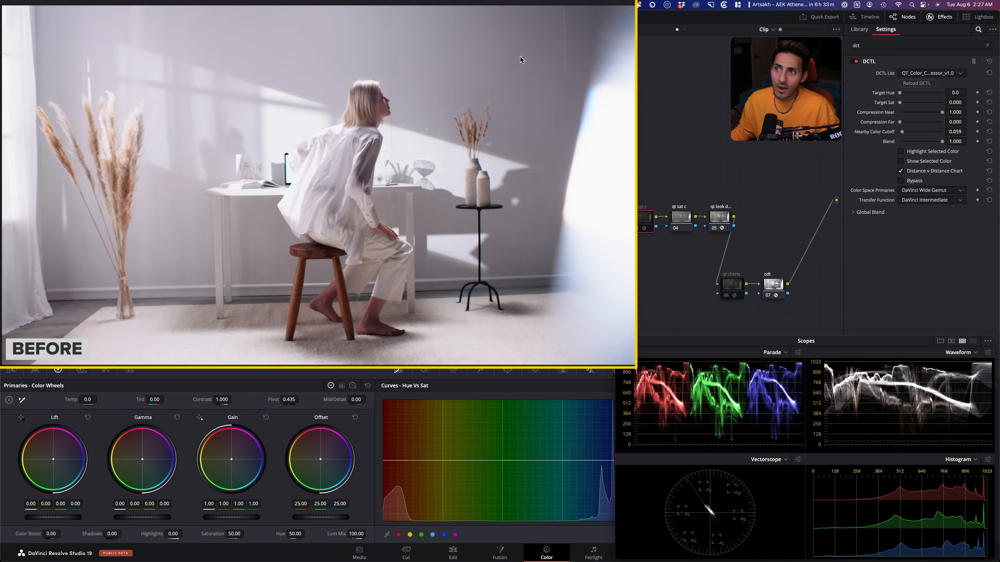
key("super+d")
key("super+d")
key("super+d")
key("super+d")
key("super+d")
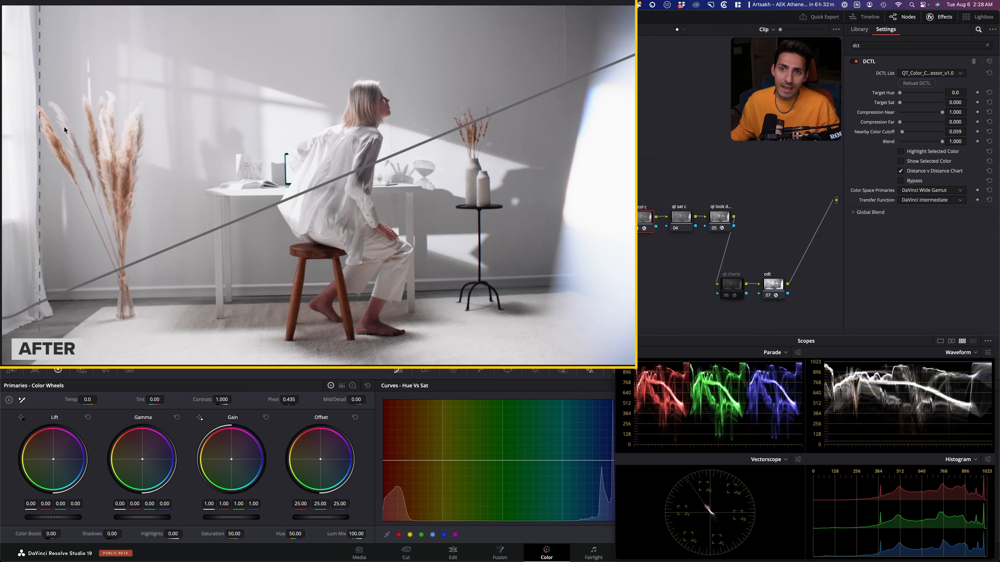
- Compare the shirt, hand and trousers up close with the color compressor off and on, and hide its Distance v Distance Chart
key("super+d")
key("super+d")
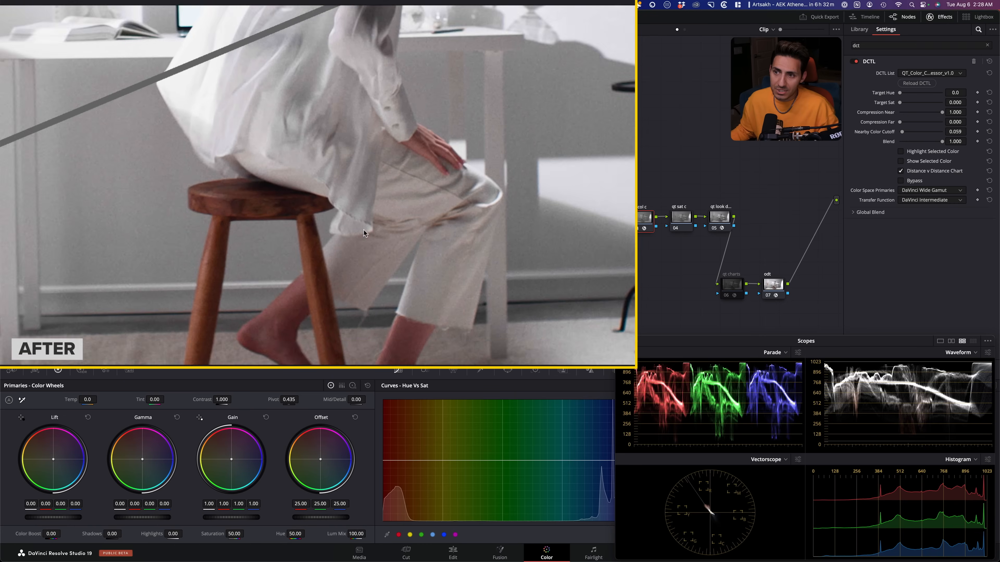
key("super+d")
key("super+d")
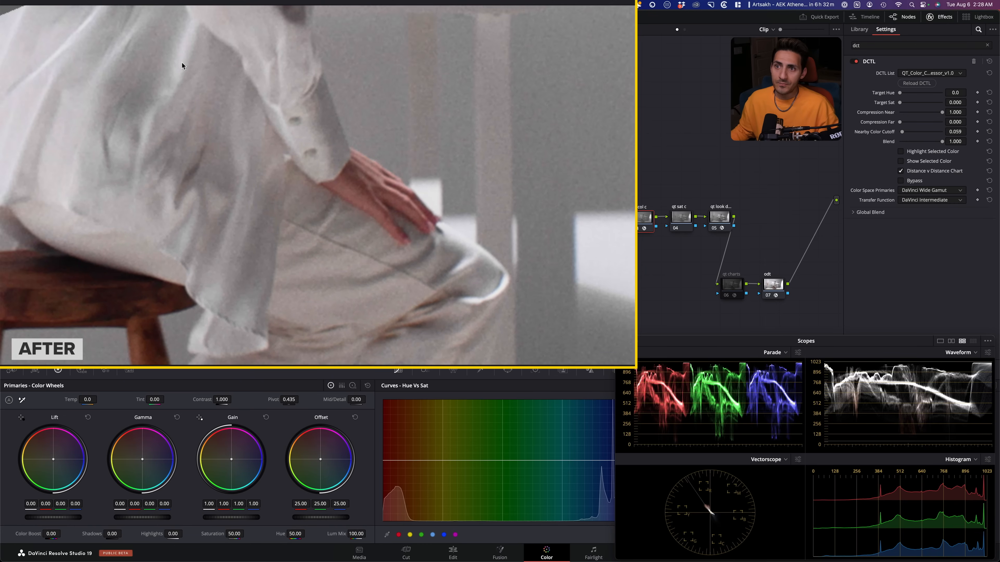
key("super+d")
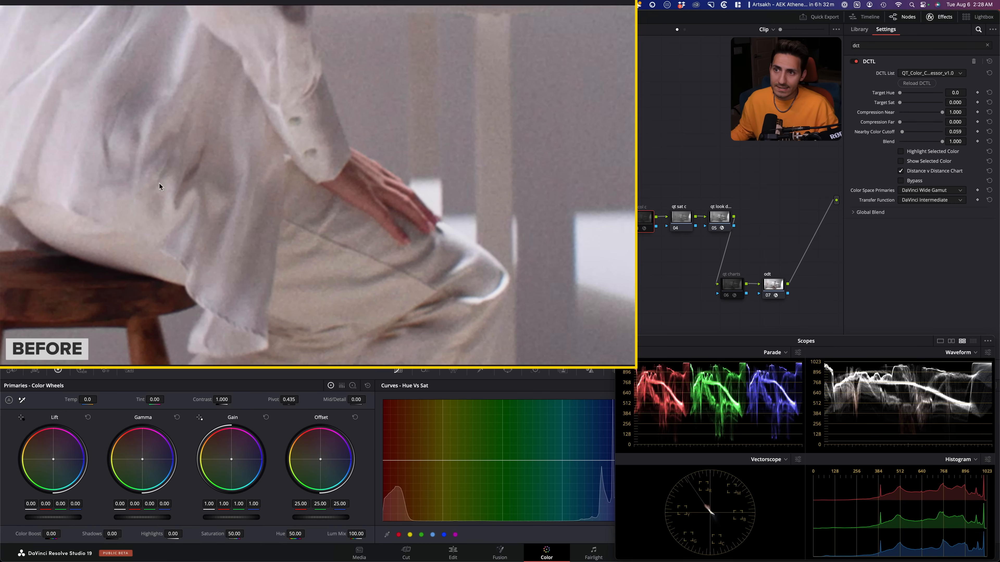
key("super+d")
key("super+d")
key("super+d")
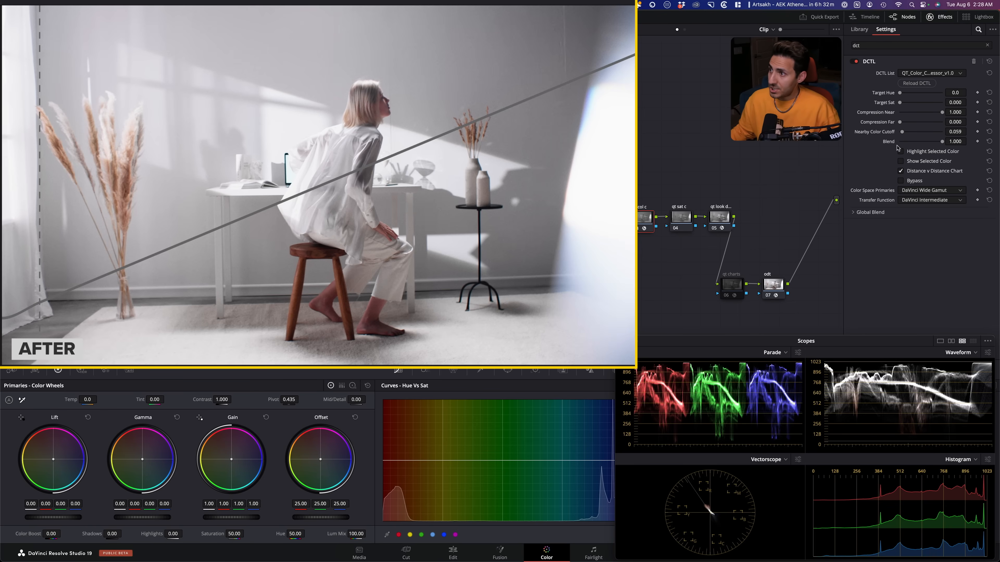
left_click(943, 171)
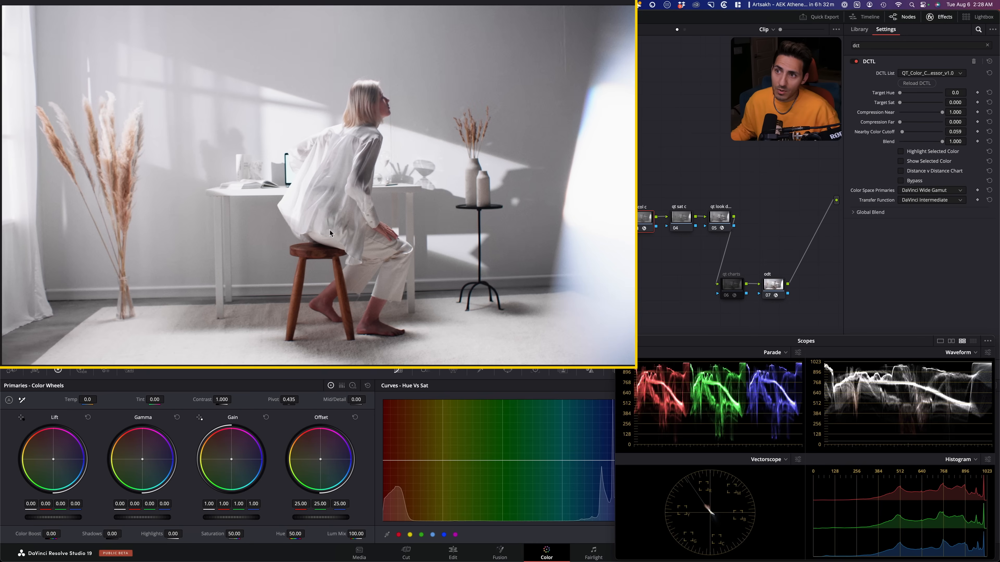
- Apply the DCTL effect to the qt sat c node, load QT_Sat_Control_v1.0 and keep Spherical as its saturation model
left_click(685, 216)
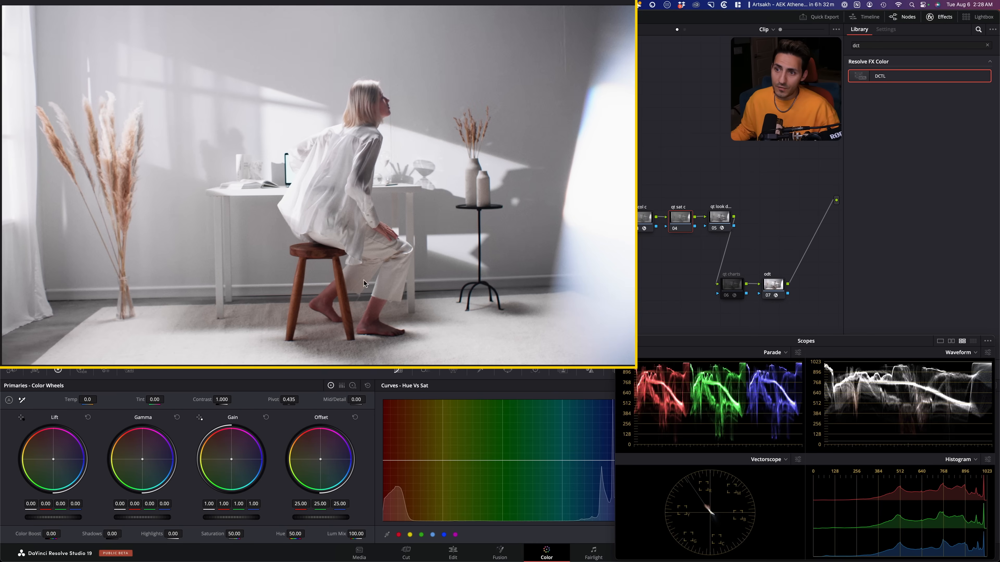
left_click(644, 218)
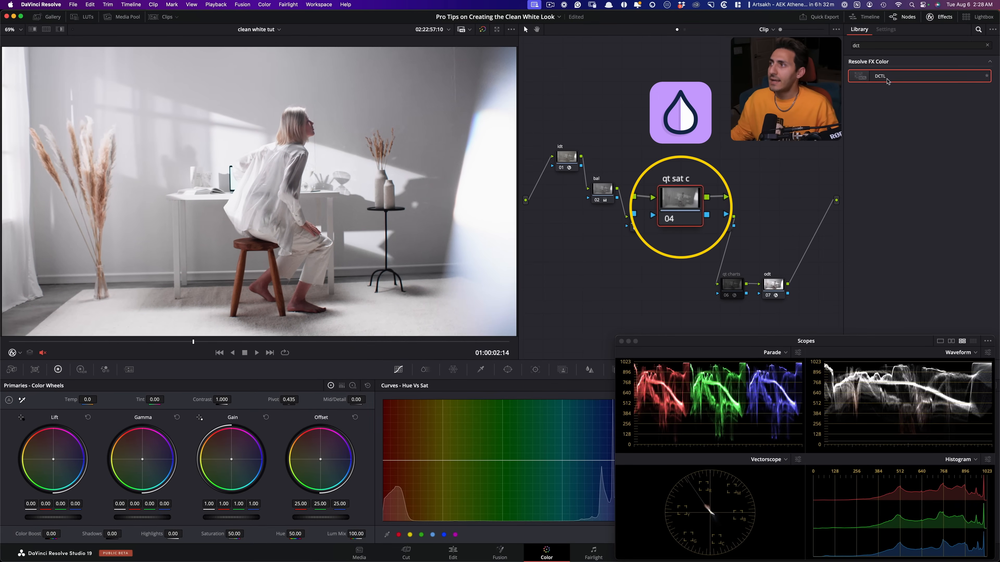
left_click_drag(949, 67, 728, 223)
left_click(913, 74)
scroll(876, 185, "down", 2)
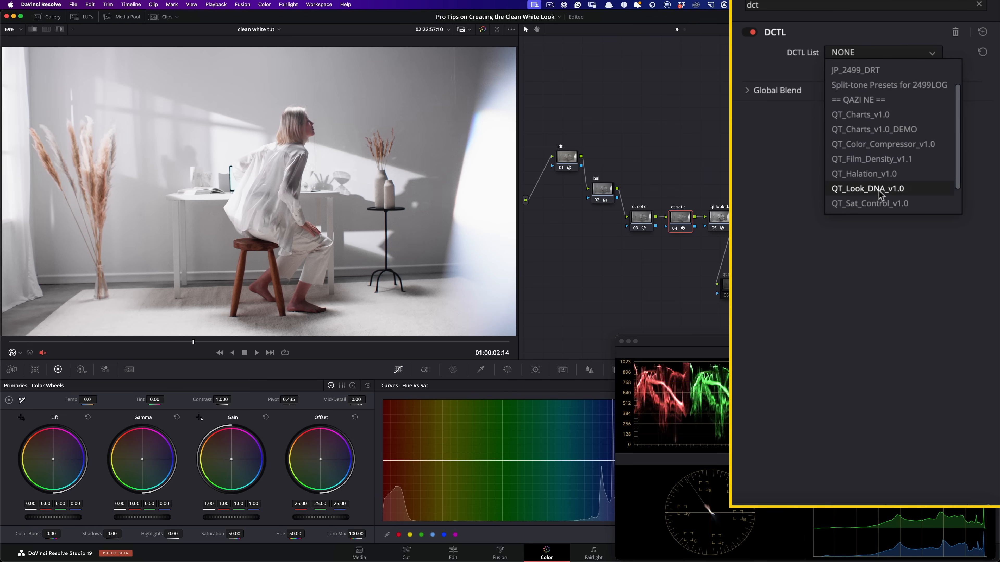
left_click(877, 204)
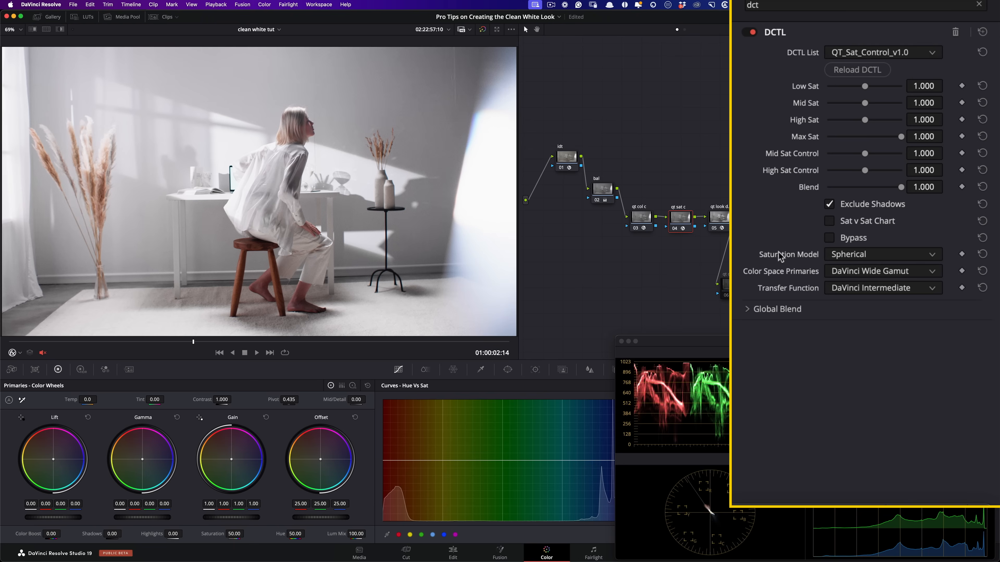
left_click(897, 254)
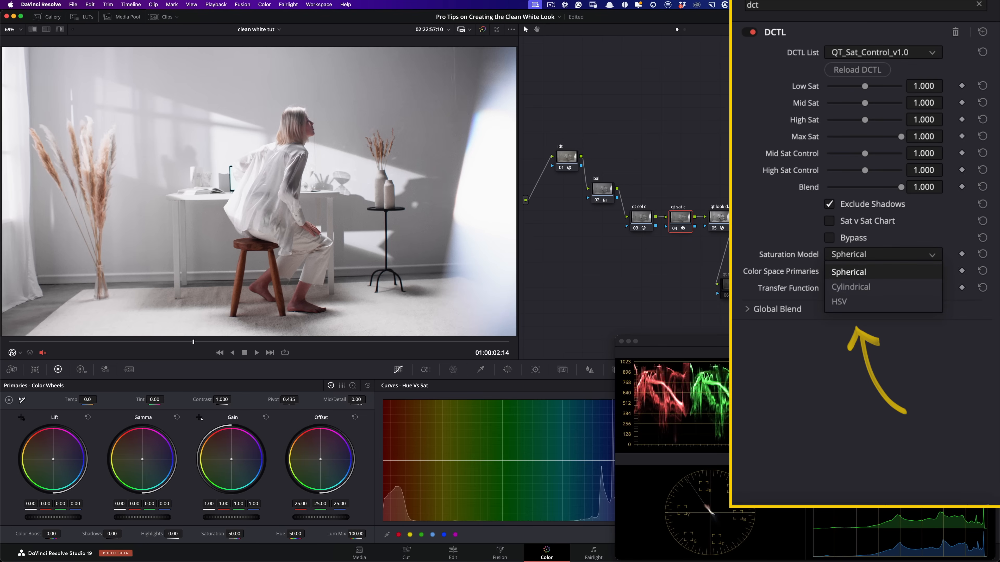
left_click(763, 193)
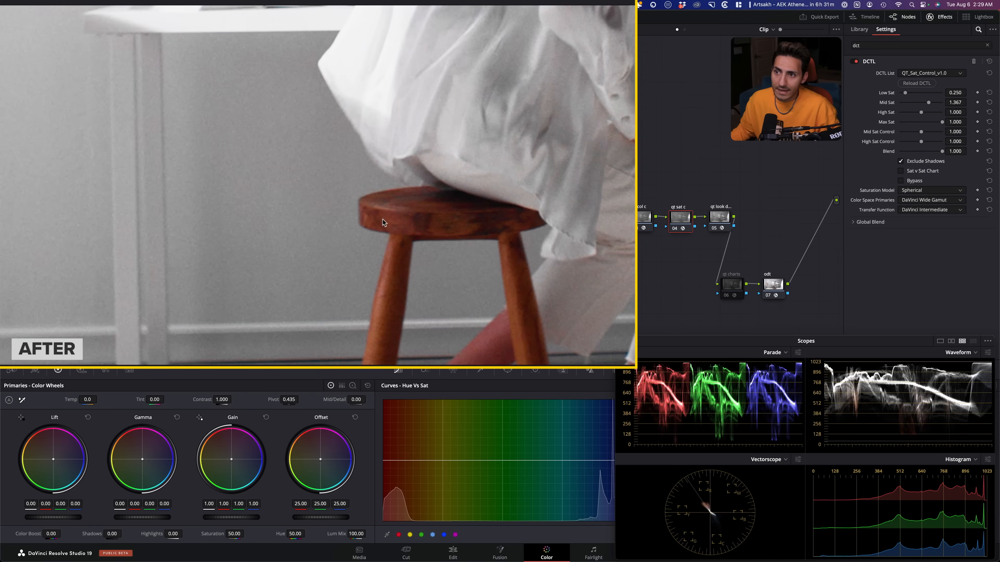
- Compare the wooden stool, wall and skin up close with the qt sat c node switched off and on
key("ctrl+d")
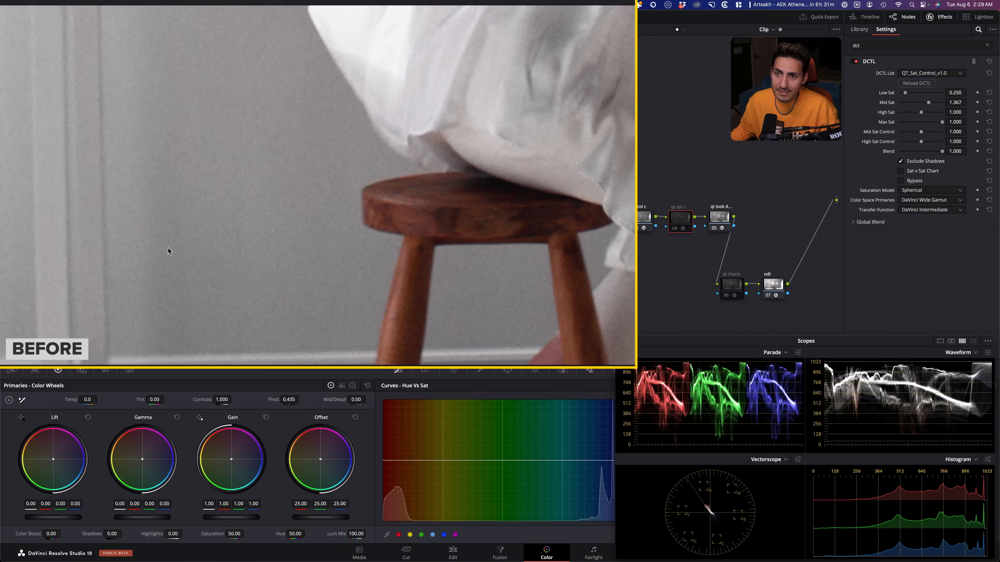
key("ctrl+d")
key("ctrl+d")
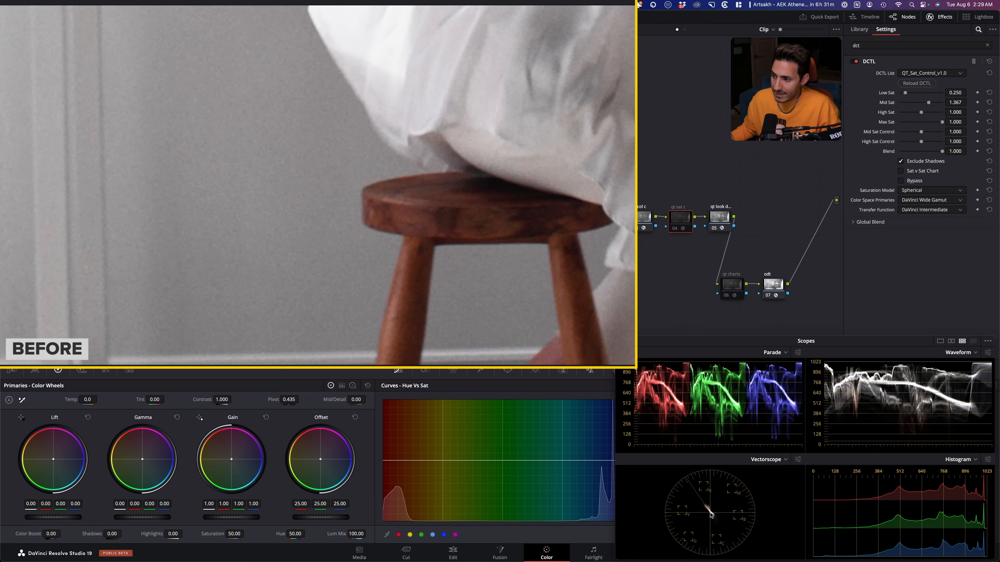
key("ctrl+d")
key("ctrl+d")
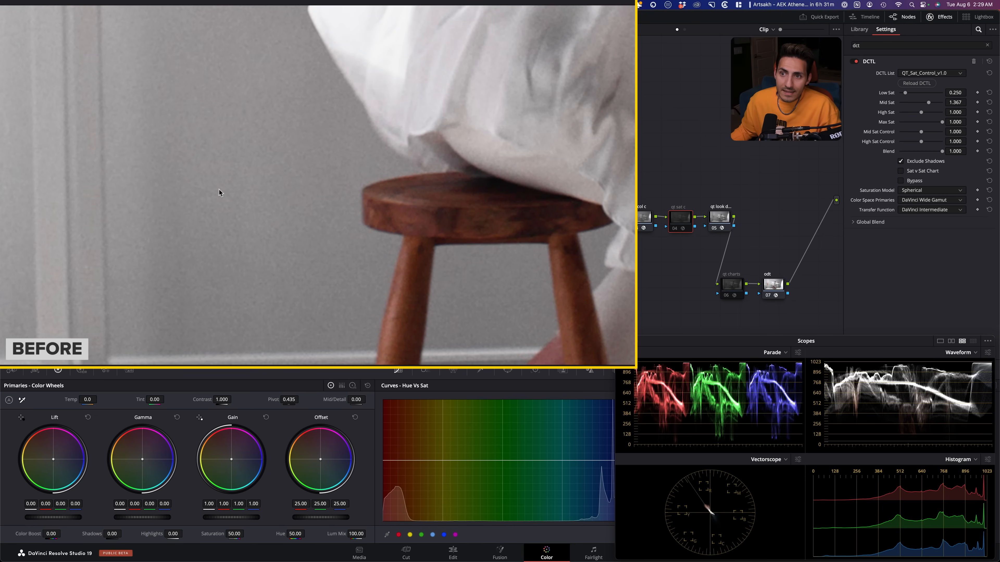
left_click_drag(99, 233, 231, 228)
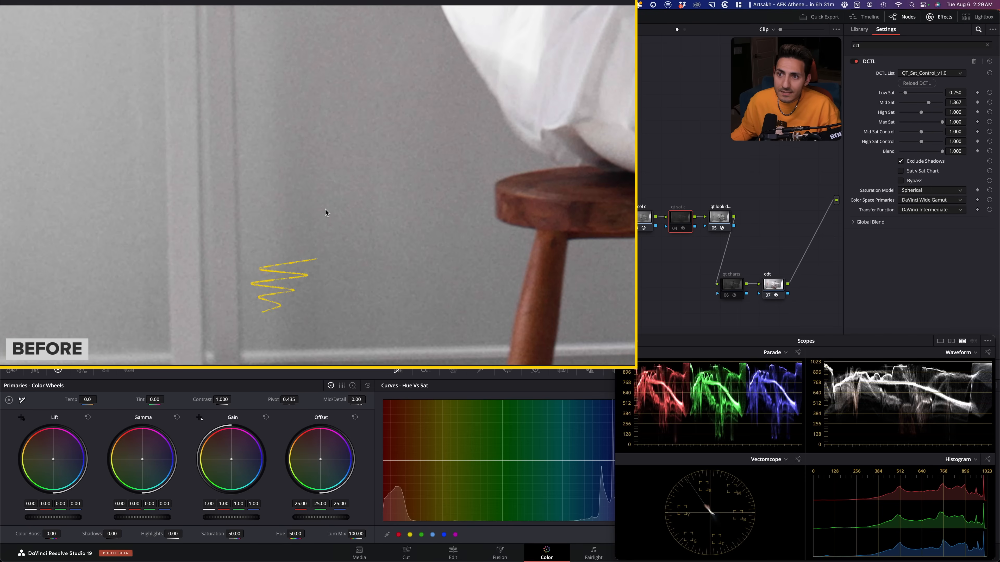
key("super+d")
left_click_drag(465, 197, 199, 208)
key("super+d")
key("super+d")
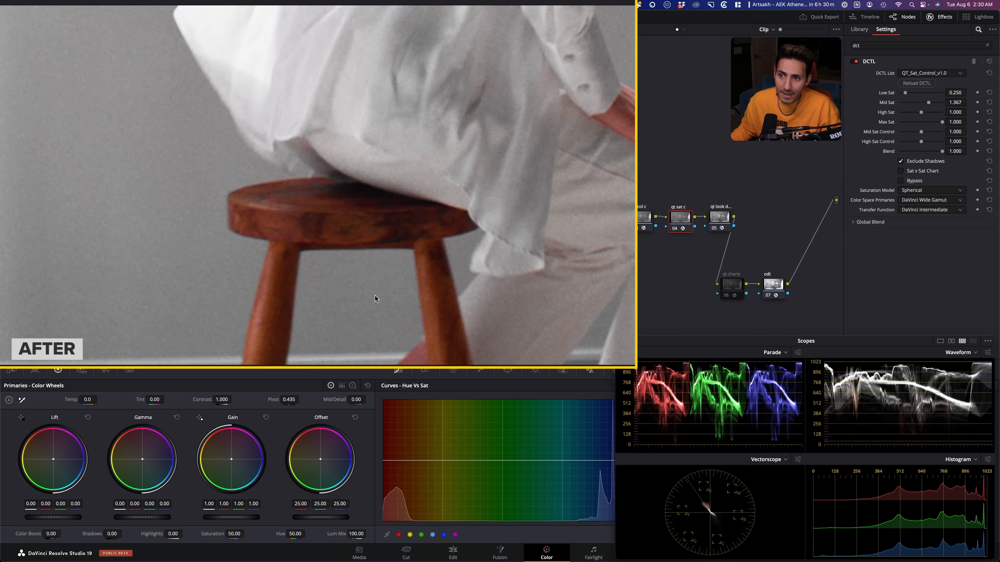
left_click_drag(381, 258, 403, 201)
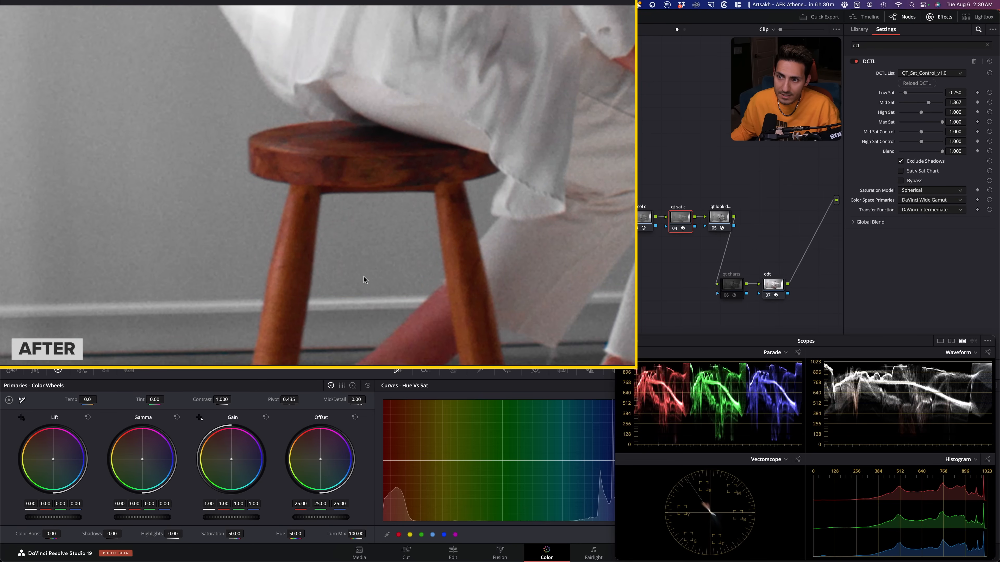
key("super+d")
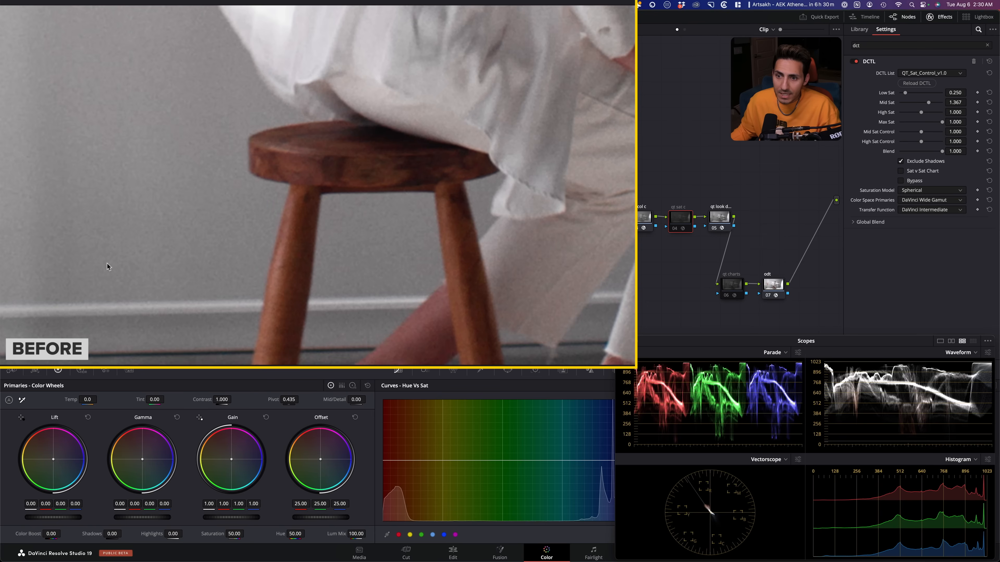
key("super+d")
key("super+d")
key("super+d")
key("super+d")
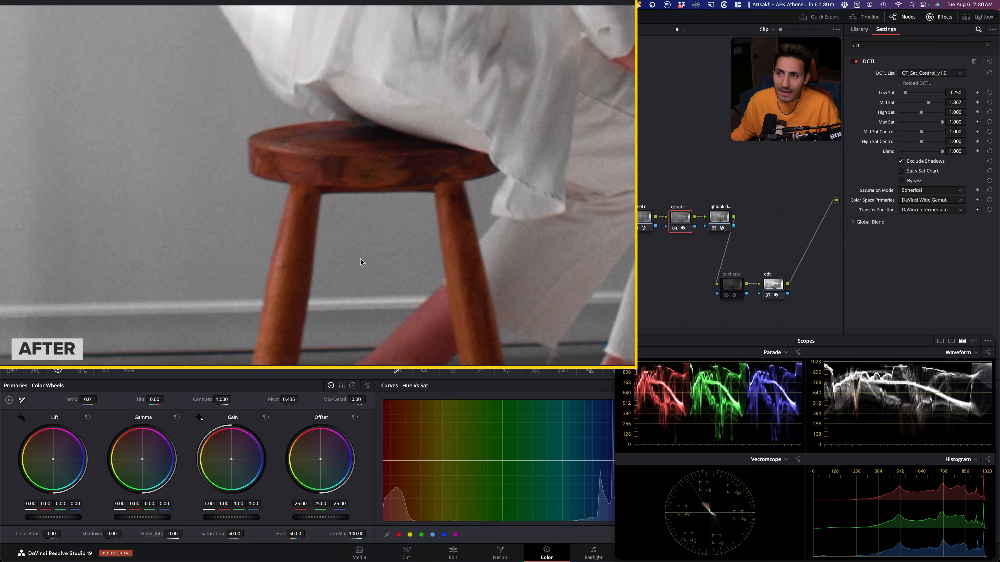
key("super+d")
key("shift+z")
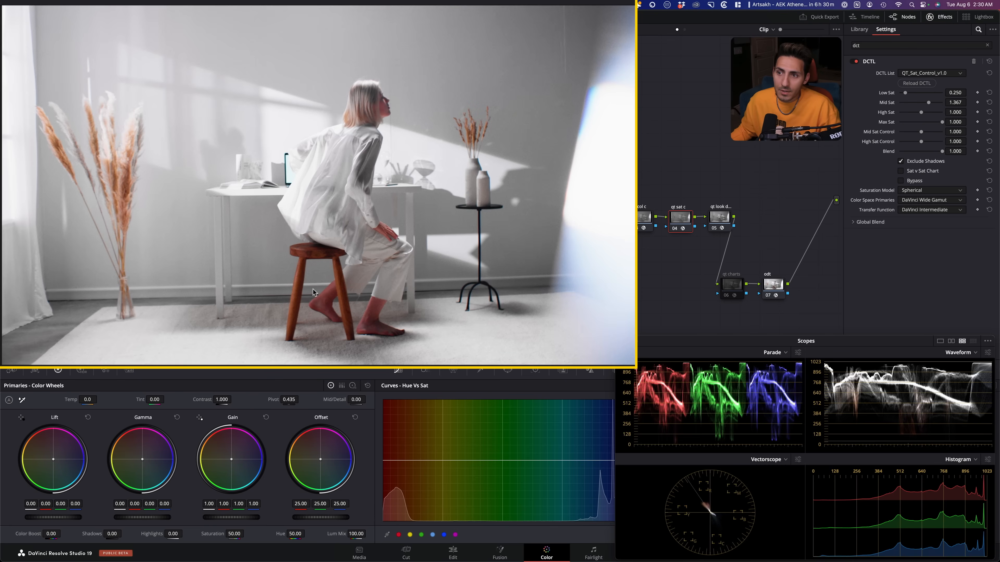
- Check the woman's hand, and compare the full frame with and without the qt sat c node
scroll(384, 223, "up", 8)
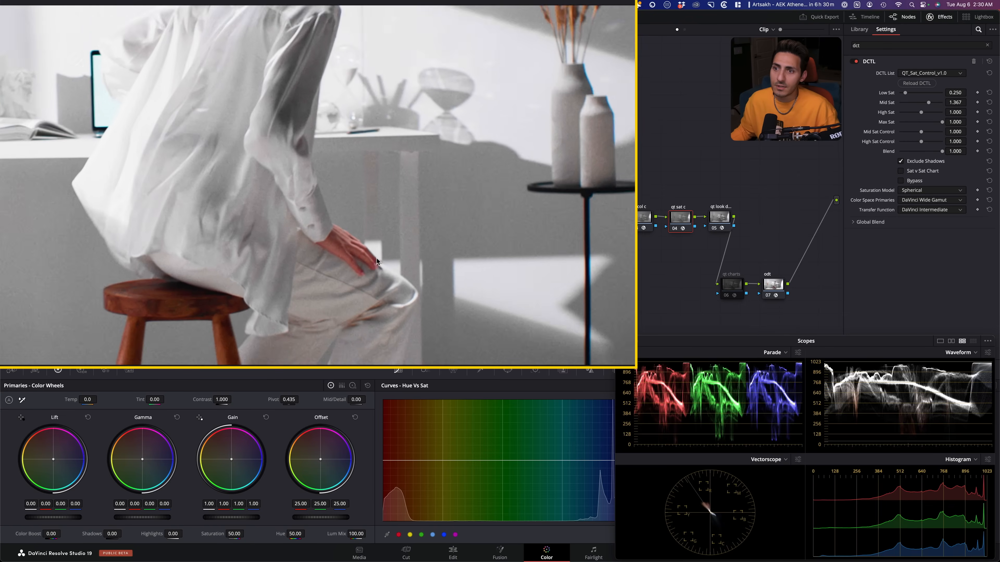
key("shift+z")
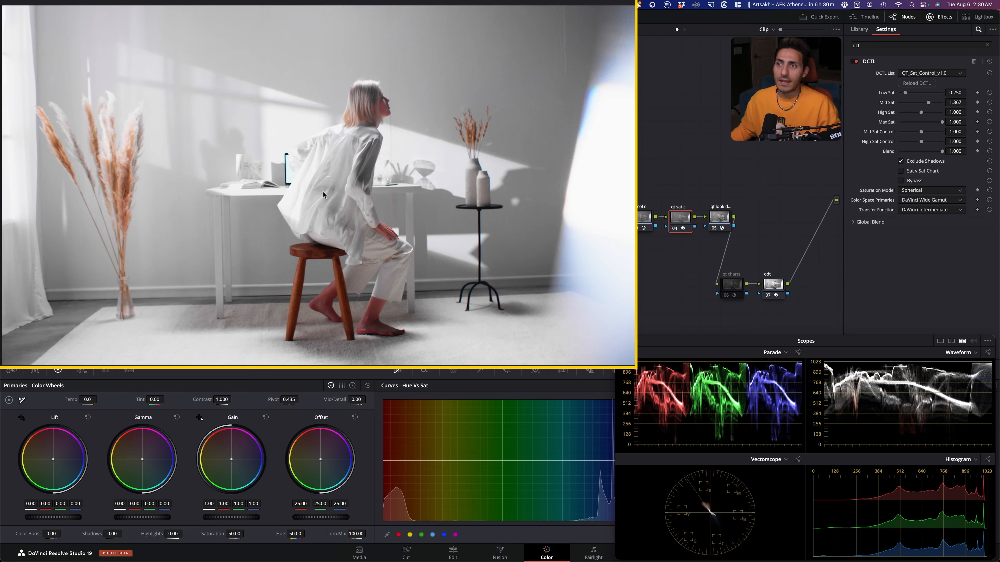
key("super+d")
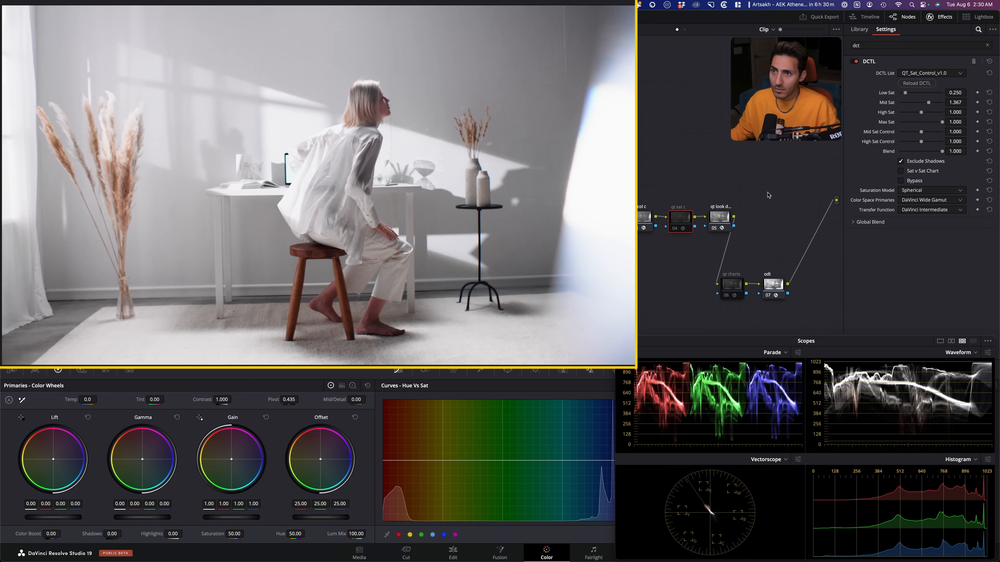
key("super+d")
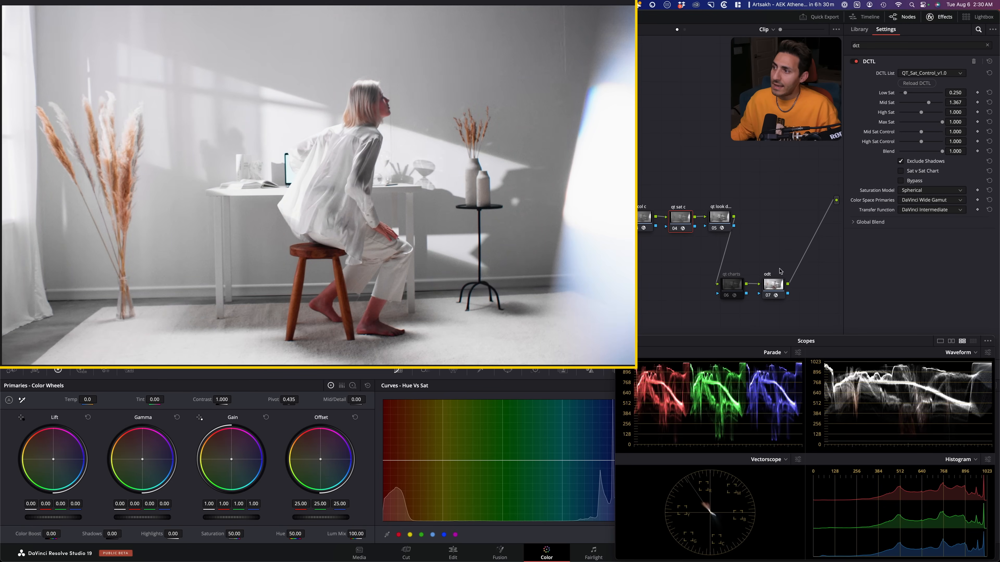
- In the qt look dna node's QT_Look_DNA_v1.0 settings, set Bleach Bypass Blend to 0.101
left_click(720, 217)
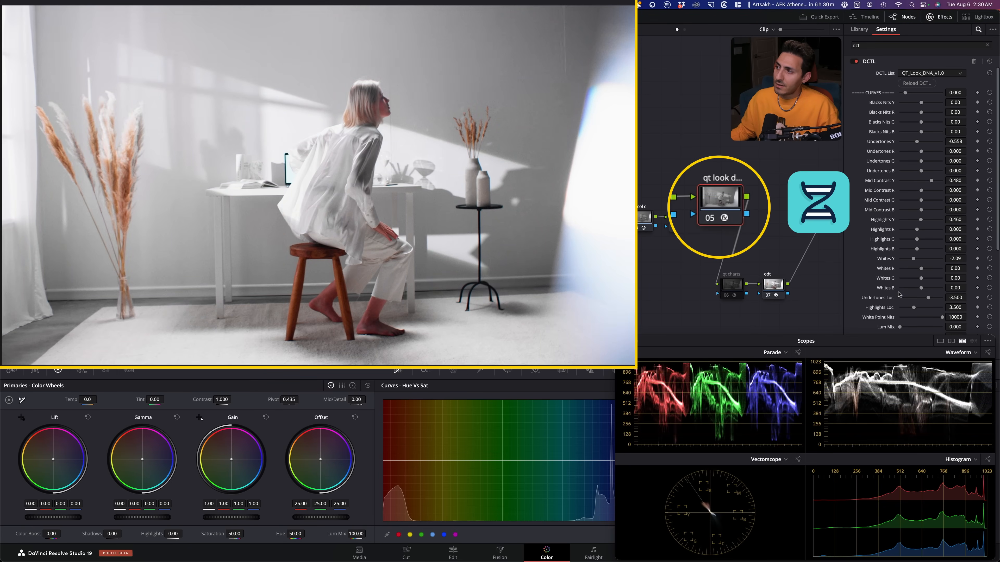
scroll(855, 279, "down", 8)
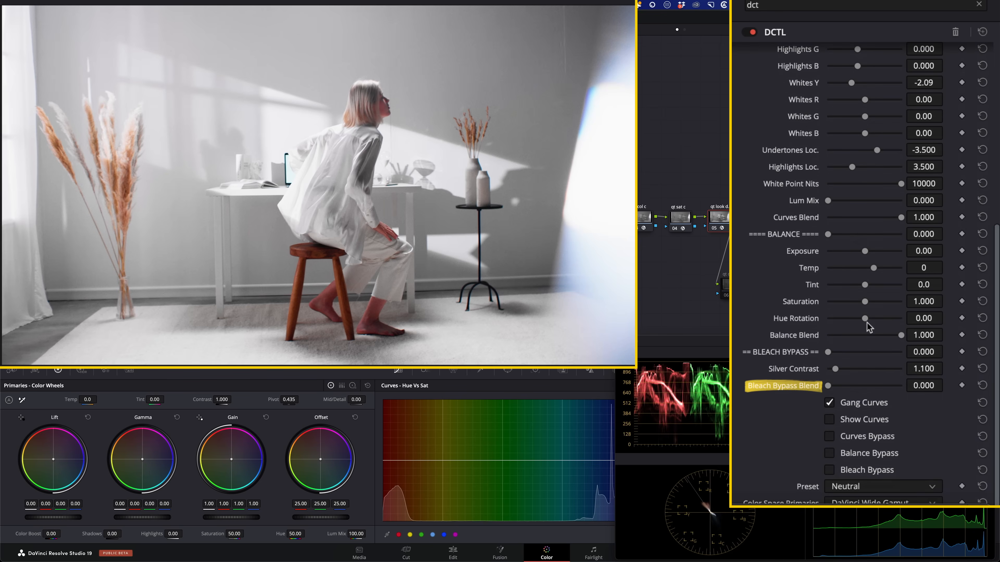
mouse_move(828, 386)
left_mouse_down()
mouse_move(878, 387)
mouse_move(850, 386)
left_mouse_up()
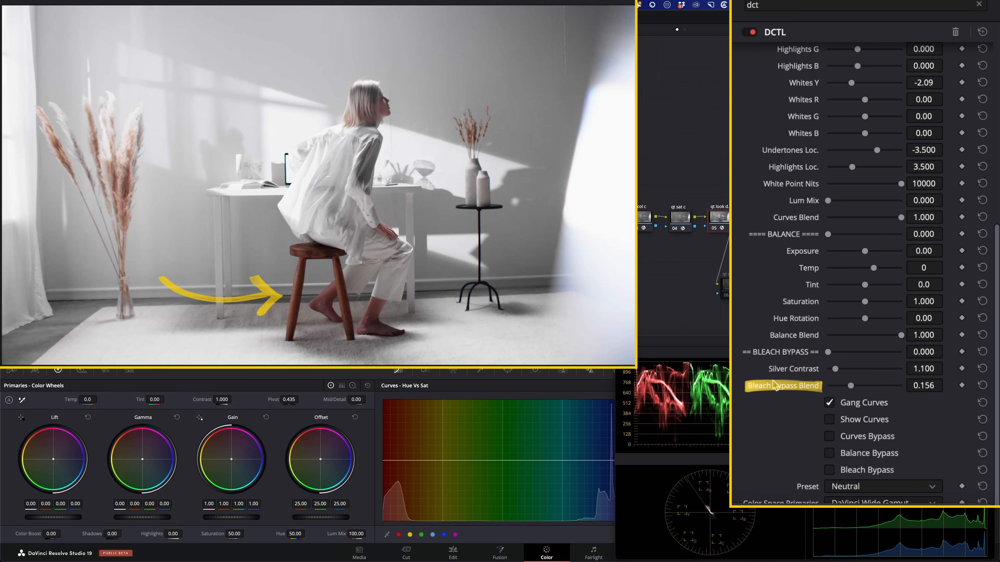
left_click_drag(850, 386, 846, 388)
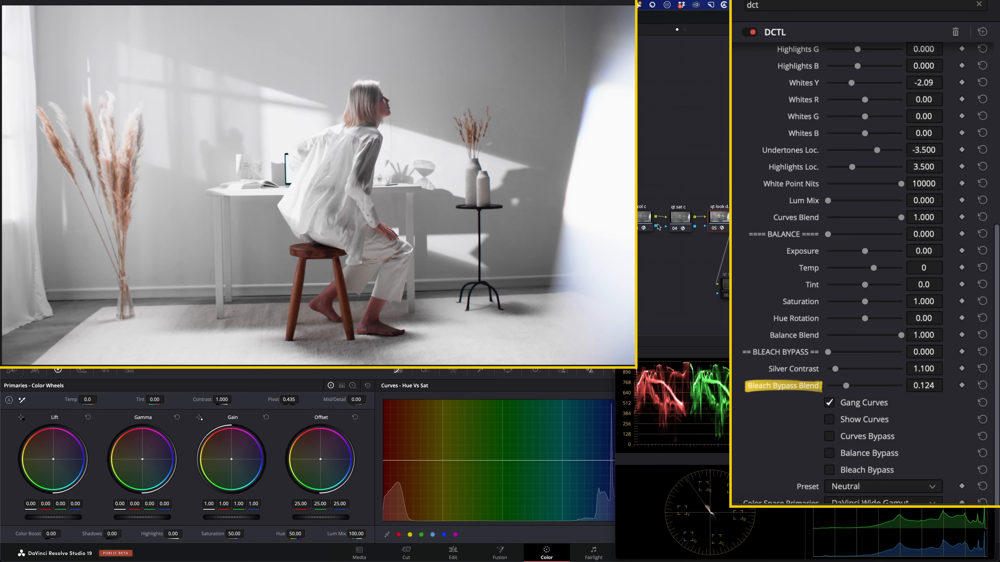
left_click(679, 217)
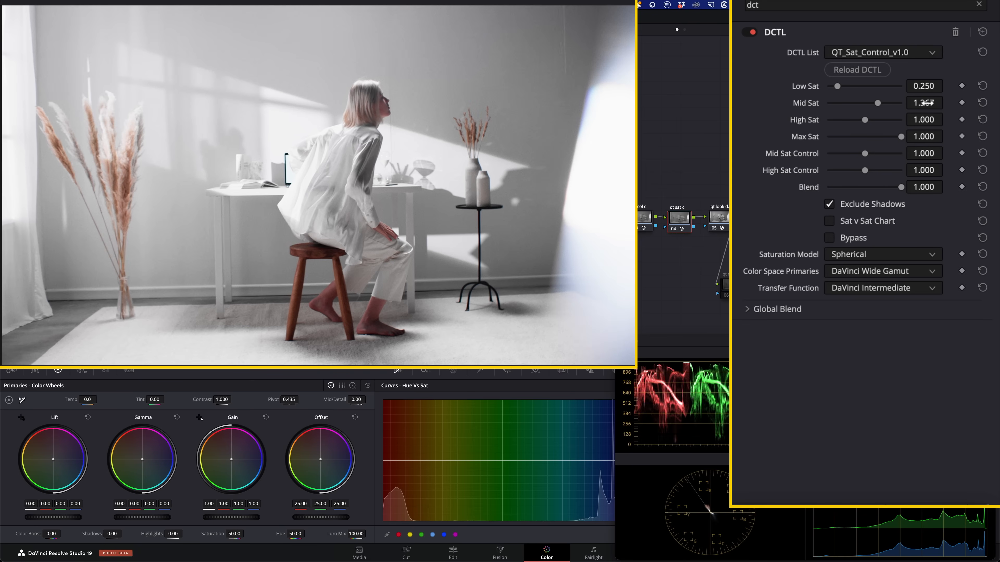
left_click(723, 227)
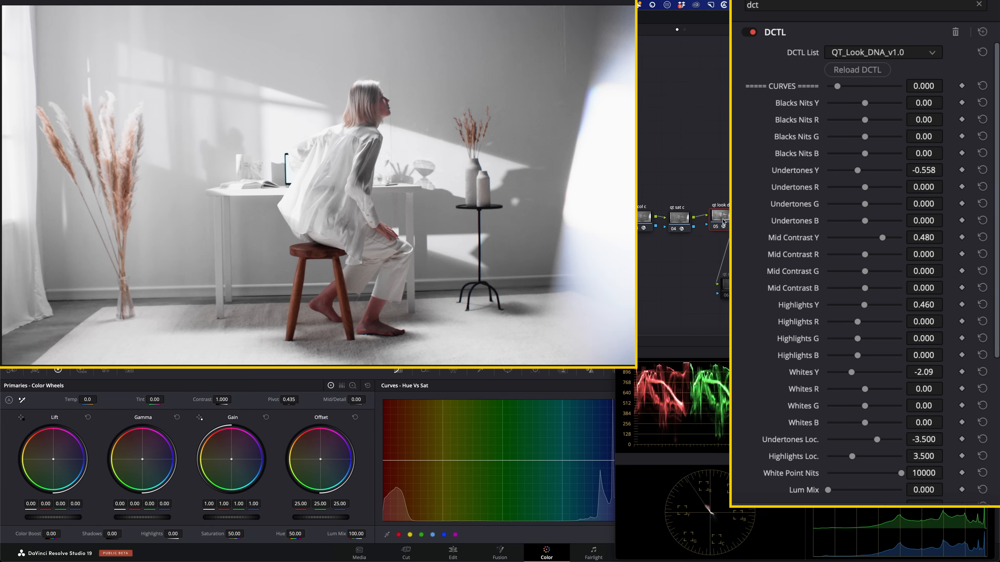
scroll(774, 423, "down", 5)
scroll(789, 424, "down", 5)
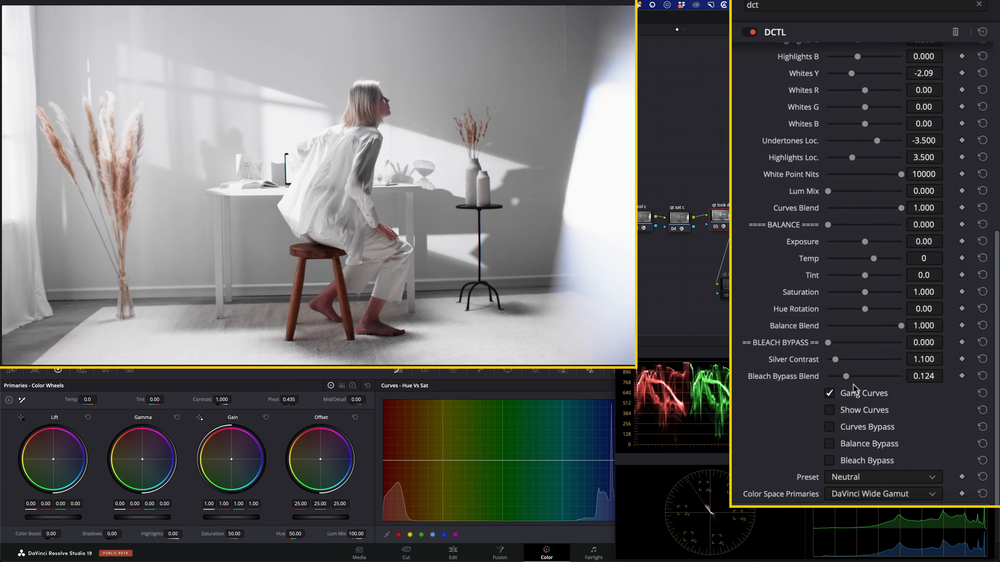
mouse_move(923, 376)
left_mouse_down()
mouse_move(907, 376)
mouse_move(937, 376)
mouse_move(904, 376)
left_mouse_up()
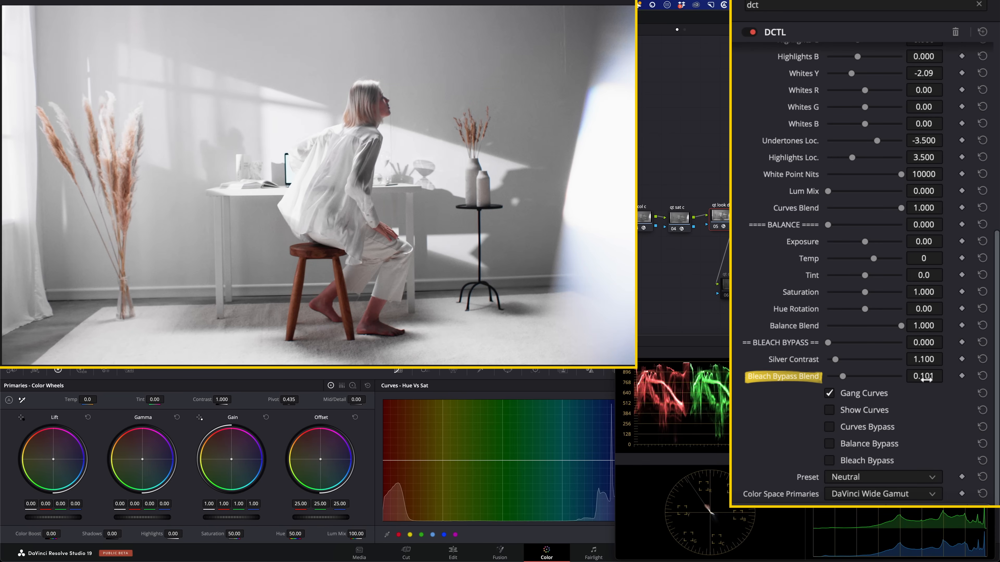
- Lower Mid Sat in the qt sat c node to about 1.278 and compare the image with the node off and on
left_click(687, 229)
left_click_drag(924, 103, 946, 103)
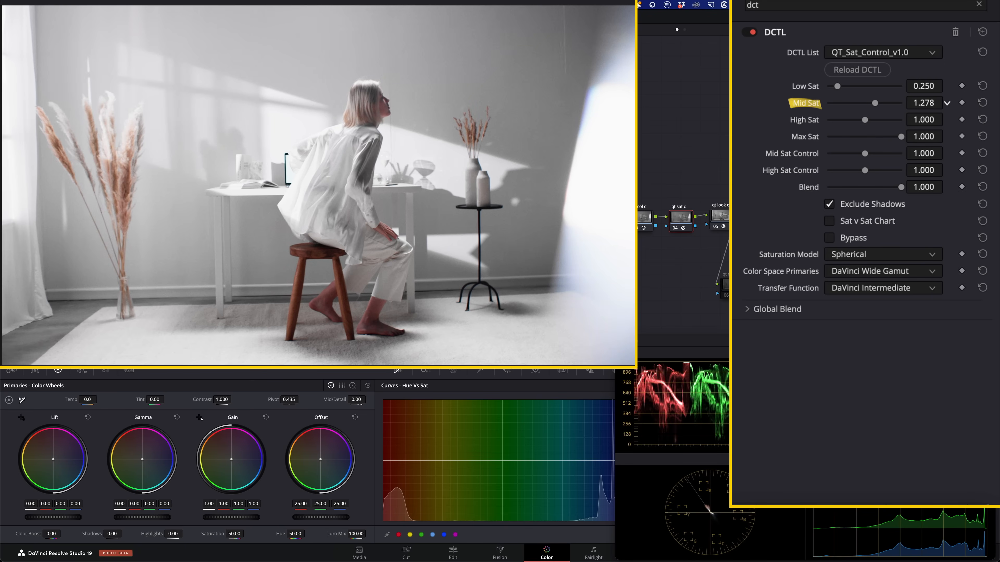
left_click_drag(947, 103, 926, 102)
key("super+d")
key("super+d")
- Select the qt col c node and examine the woman's hair and face up close with it off and on
left_click(639, 221)
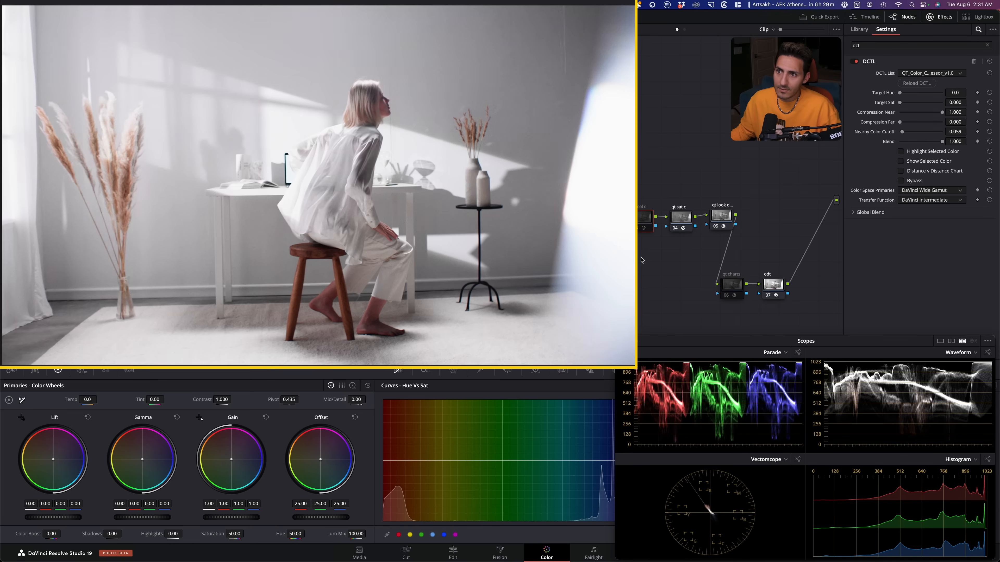
scroll(367, 111, "up", 5)
left_click_drag(370, 159, 351, 226)
scroll(346, 160, "up", 2)
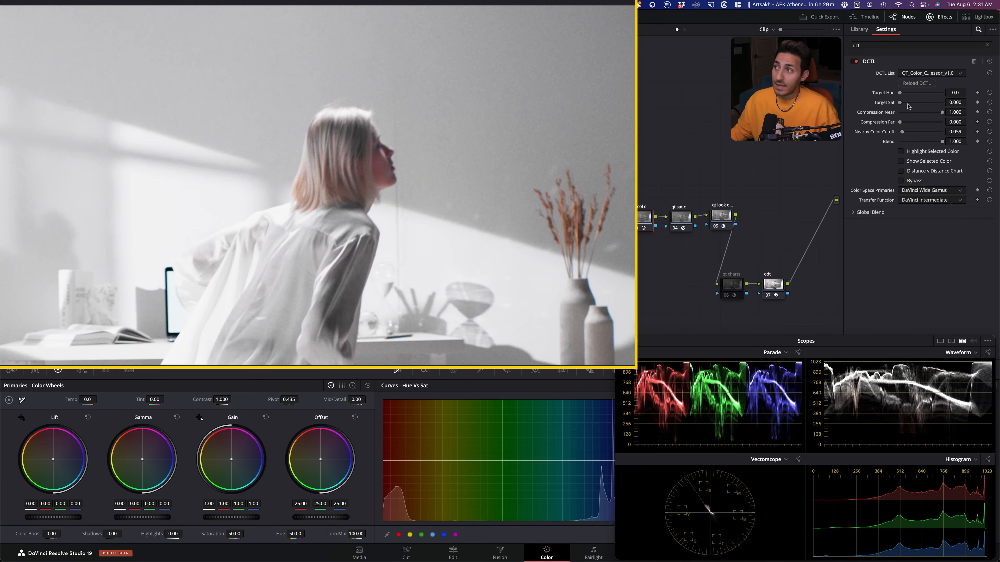
- Set Nearby Color Cutoff to 0.033 in the qt col c node, using the Distance v Distance Chart as a temporary guide
left_click(901, 170)
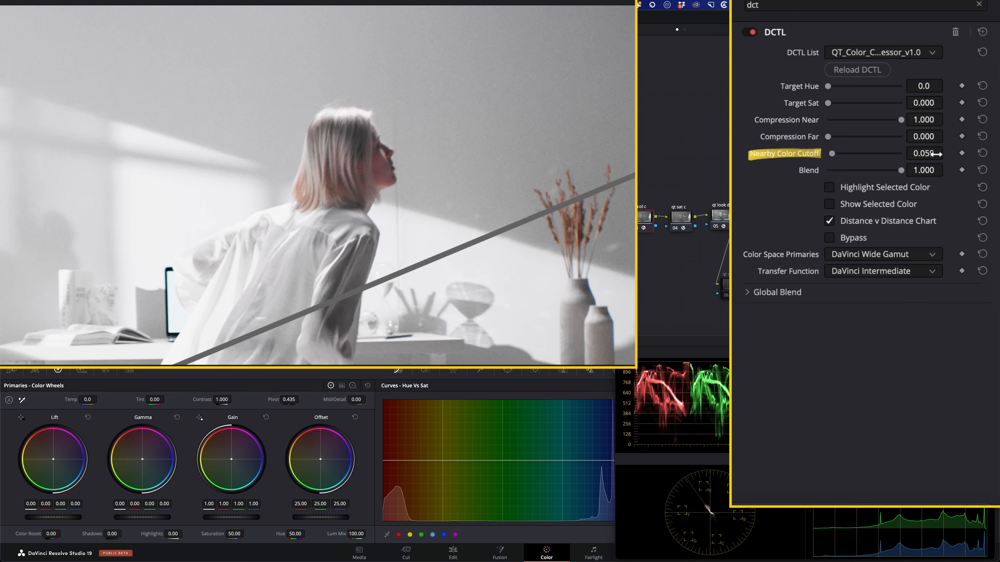
left_click_drag(924, 153, 913, 153)
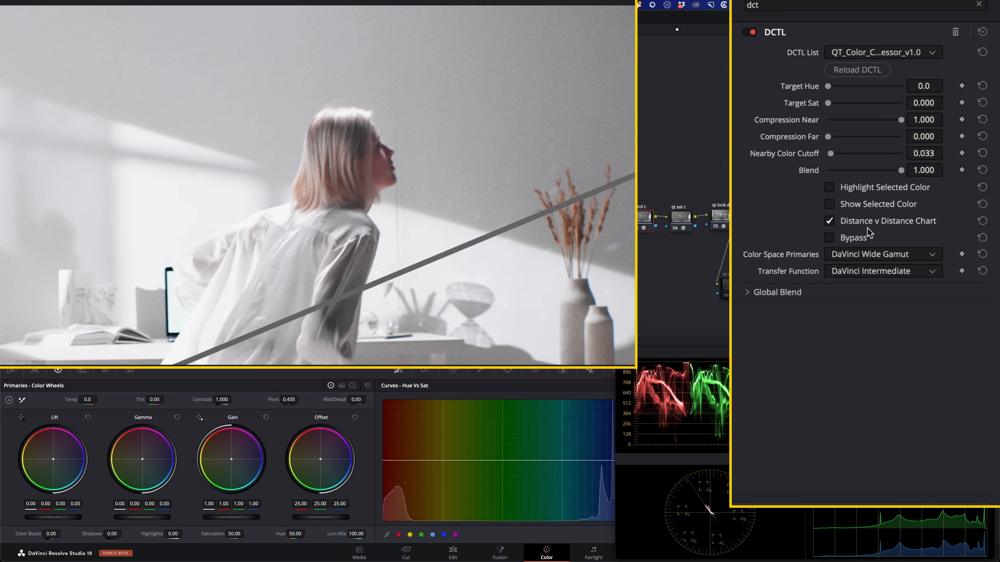
left_click(828, 221)
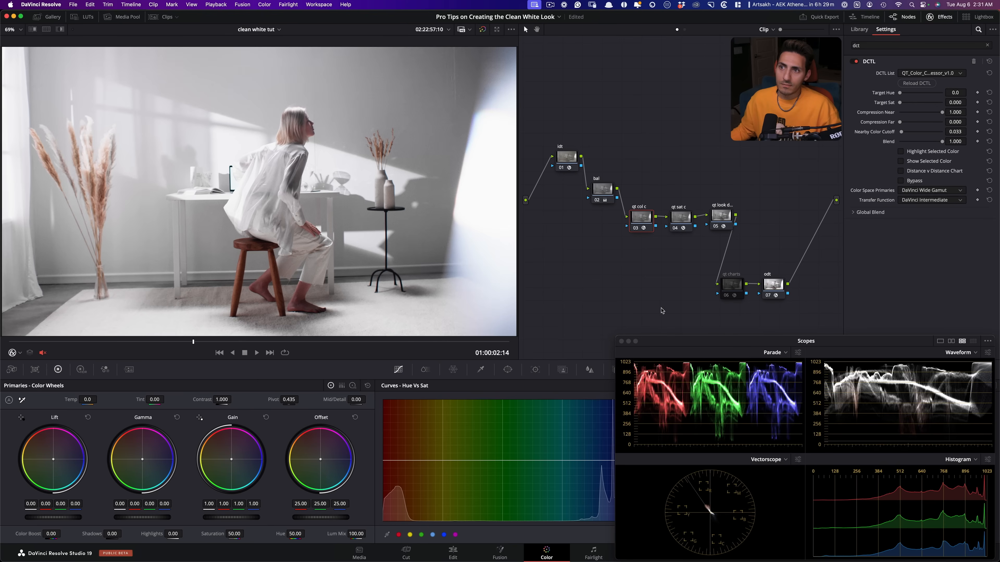
- Compare the woman's shot with the qt col c, qt sat c and qt look dna nodes disabled and enabled
left_click(720, 215)
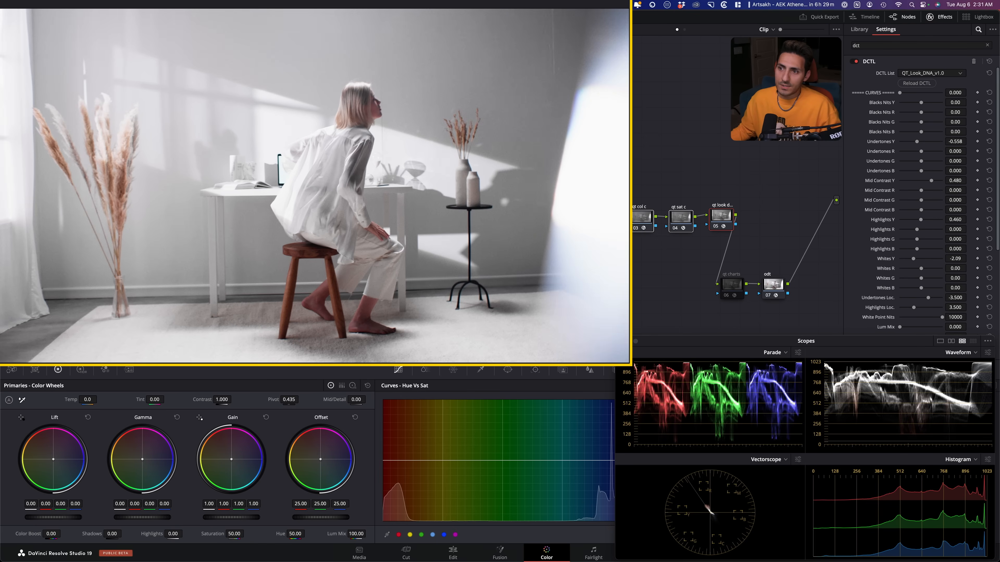
key("super+d")
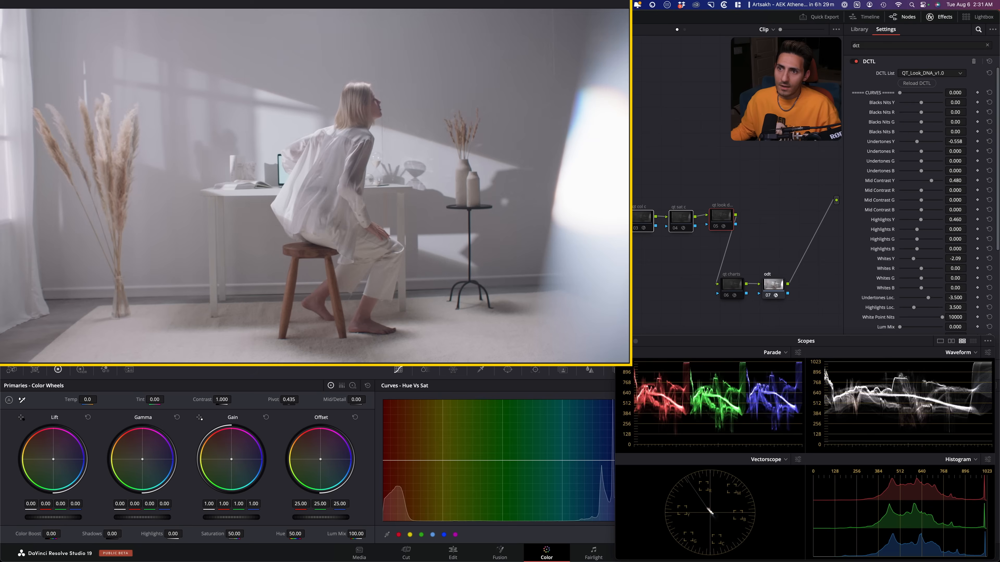
key("super+d")
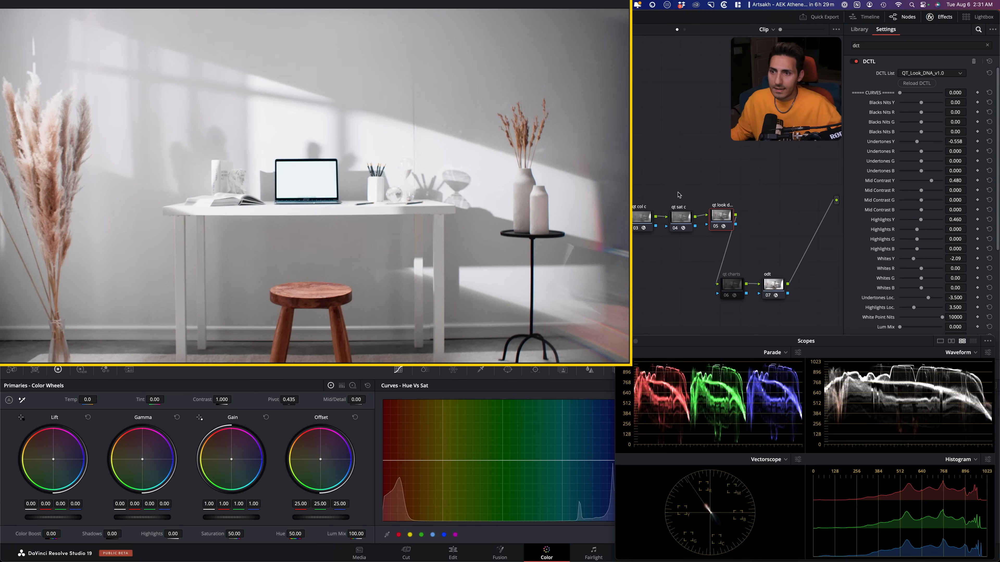
- Compare grade Version 1 and Version 2 on the vases and surrounding wall in the empty desk shot
key("super+b")
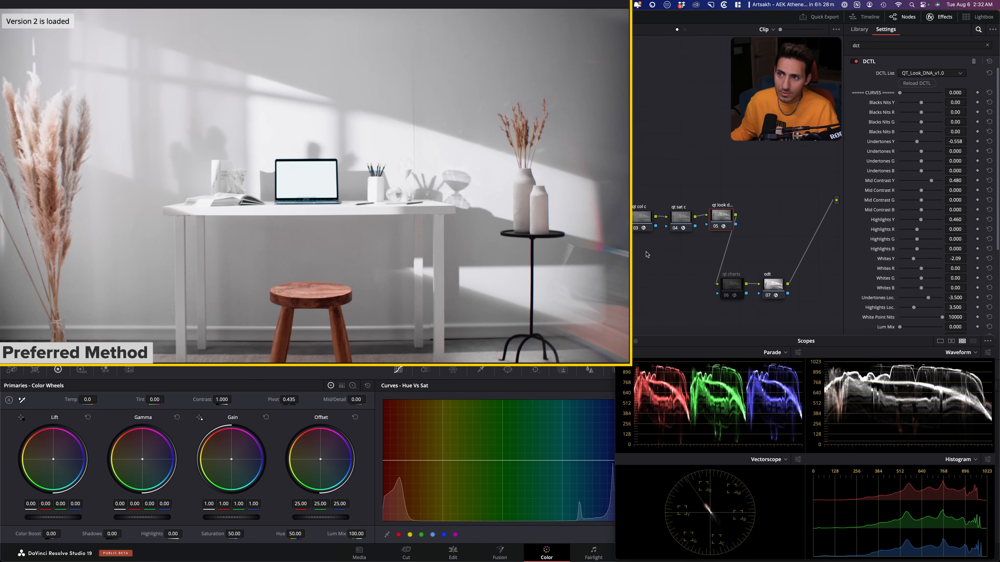
left_click_drag(351, 235, 271, 276)
scroll(436, 248, "up", 5)
left_click_drag(413, 245, 329, 258)
scroll(329, 260, "up", 2)
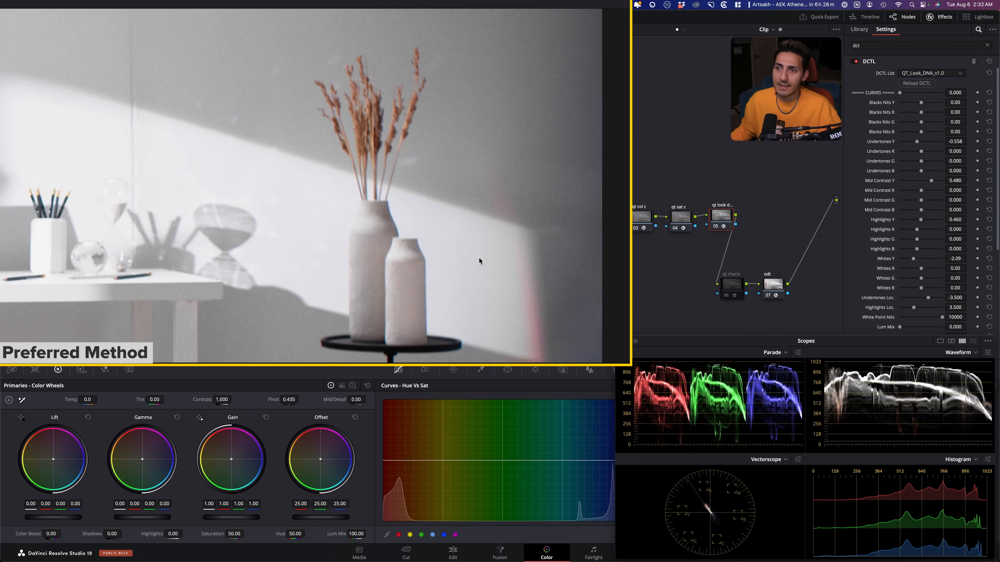
key("super+b")
key("super+n")
key("super+b")
key("super+n")
key("super+b")
scroll(468, 215, "up", 2)
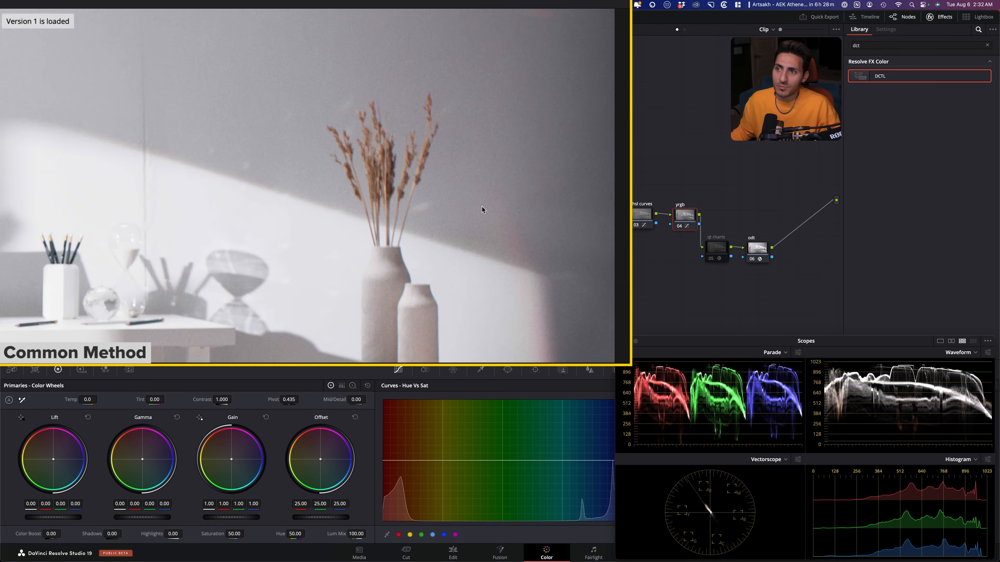
- Examine the dried stems up close, alternating between Version 1 and Version 2 of the grade
scroll(483, 208, "up", 5)
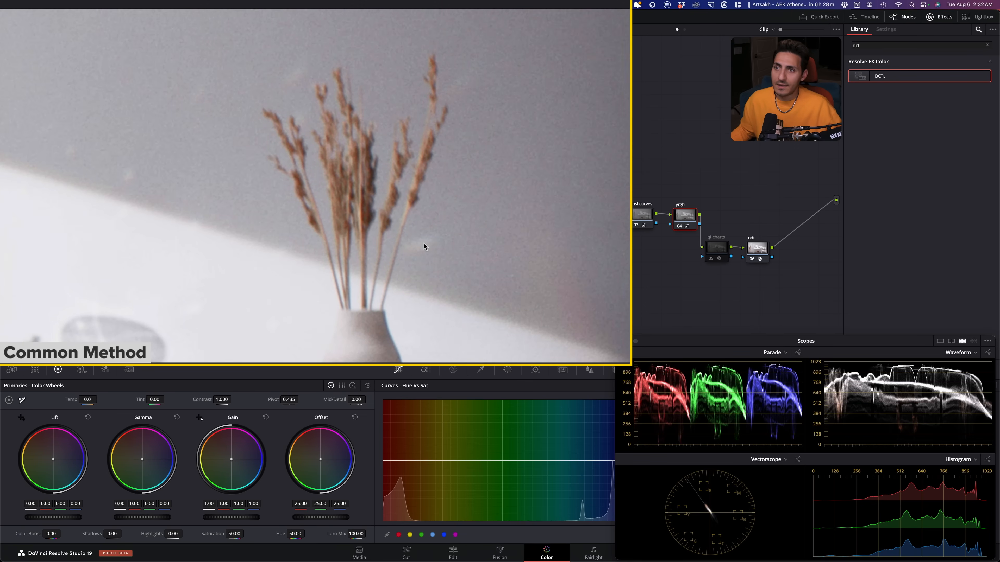
key("super+n")
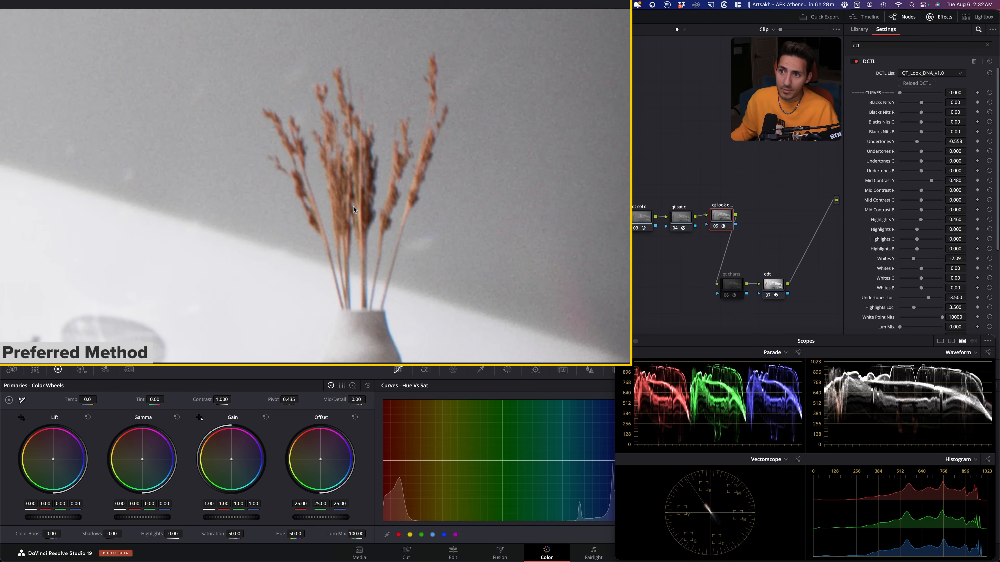
key("super+b")
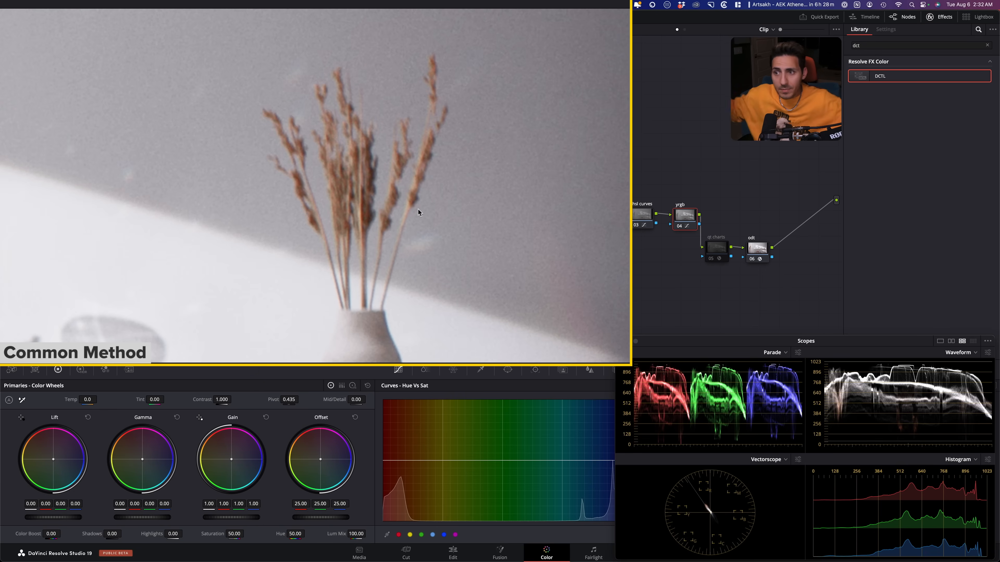
key("super+n")
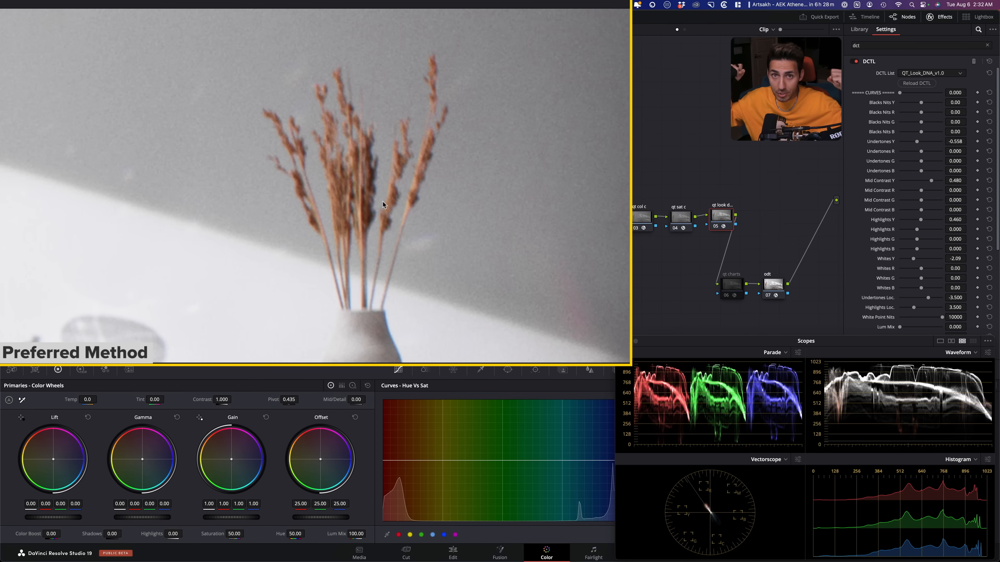
key("super+b")
key("super+n")
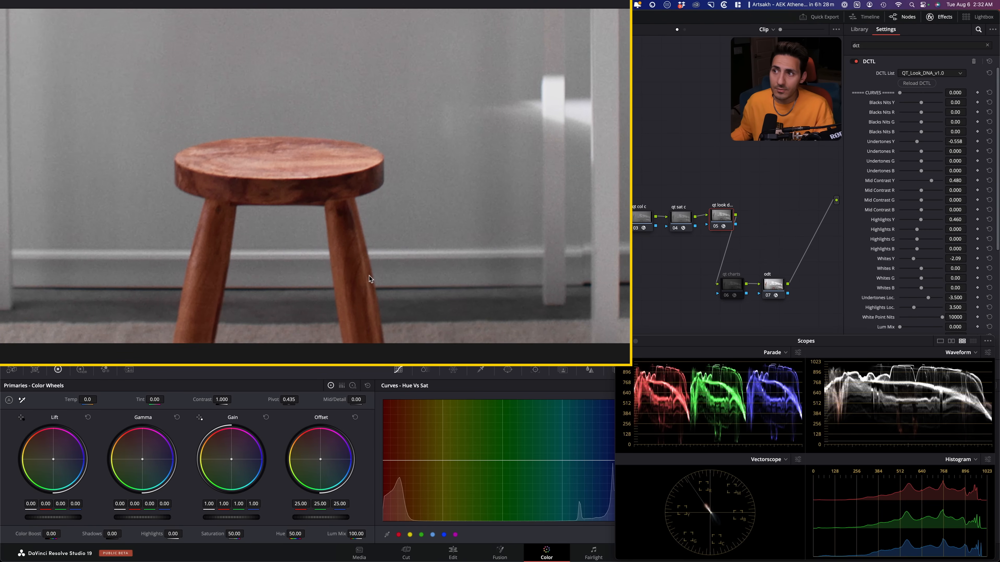
- Compare the wooden stool's color and the wall behind it between Version 1 and Version 2
key("super+b")
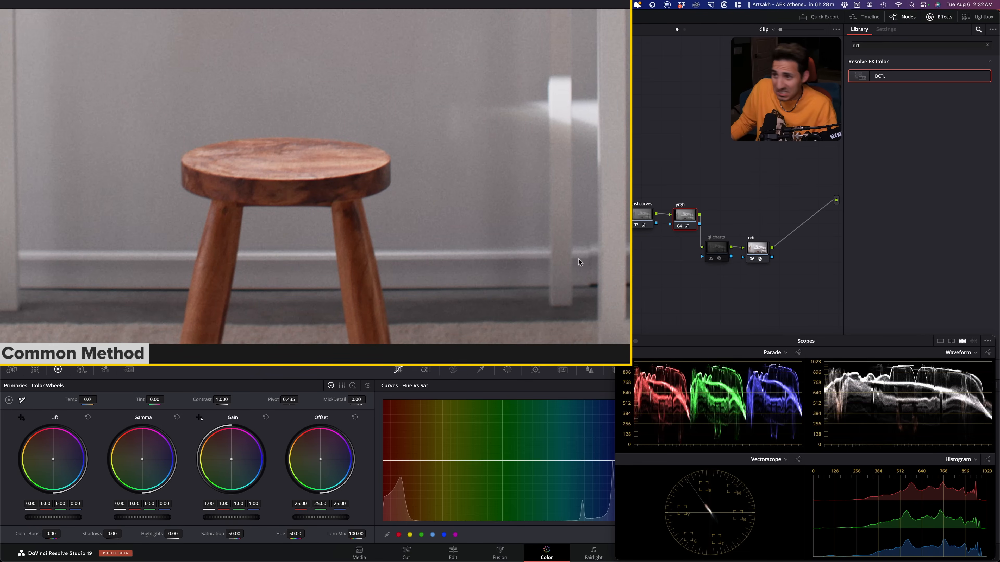
key("super+b")
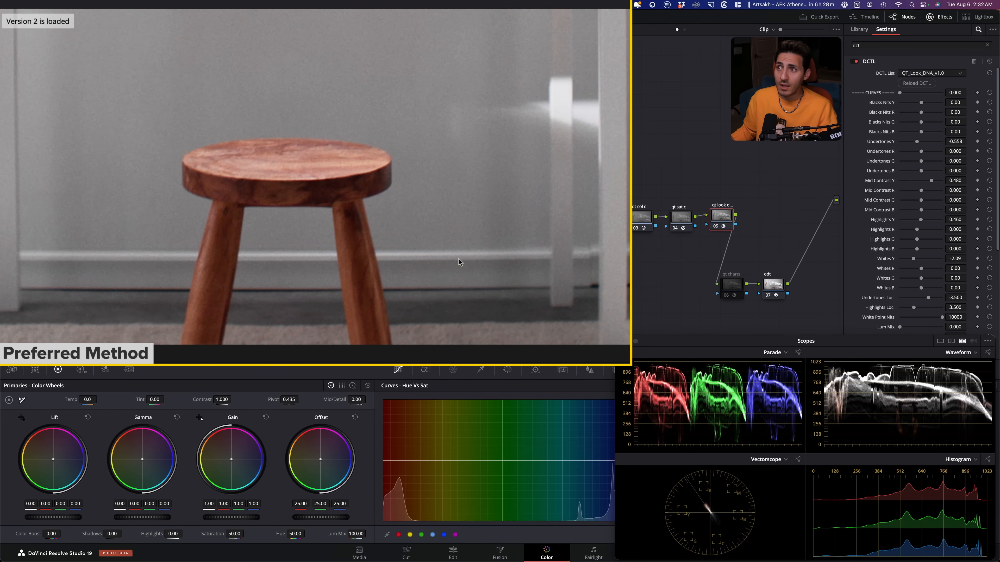
key("super+b")
key("super+b")
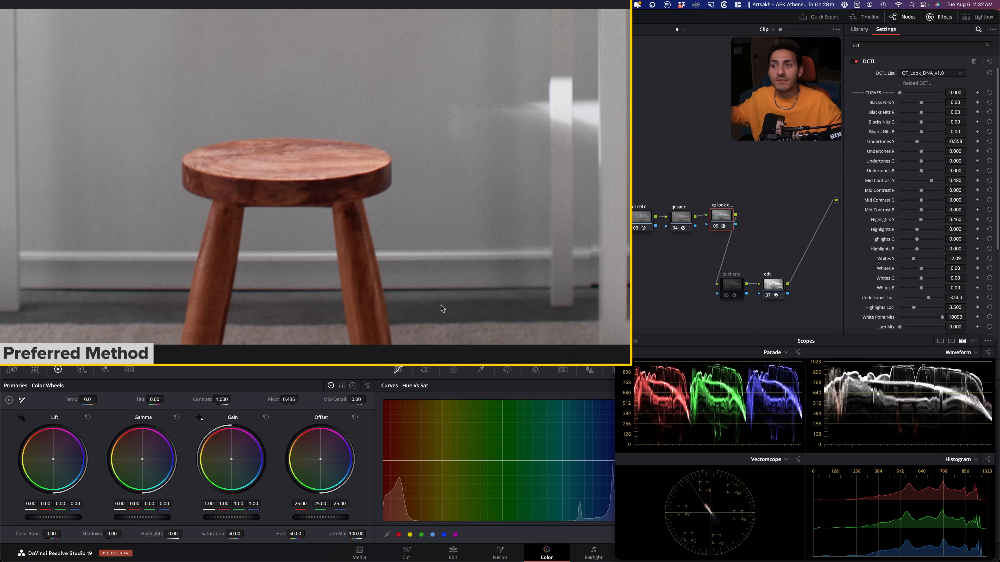
key("super+b")
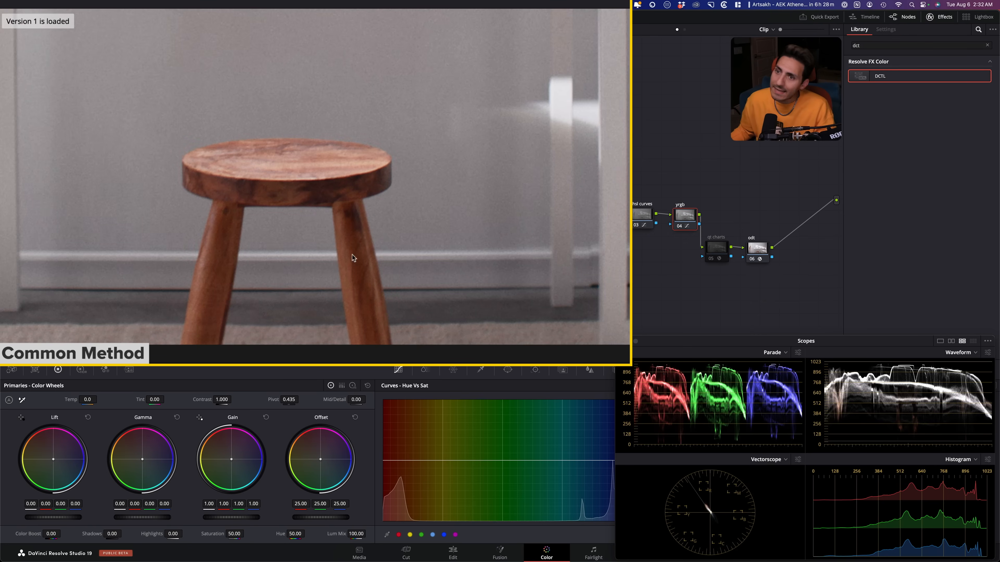
key("super+b")
key("super+b")
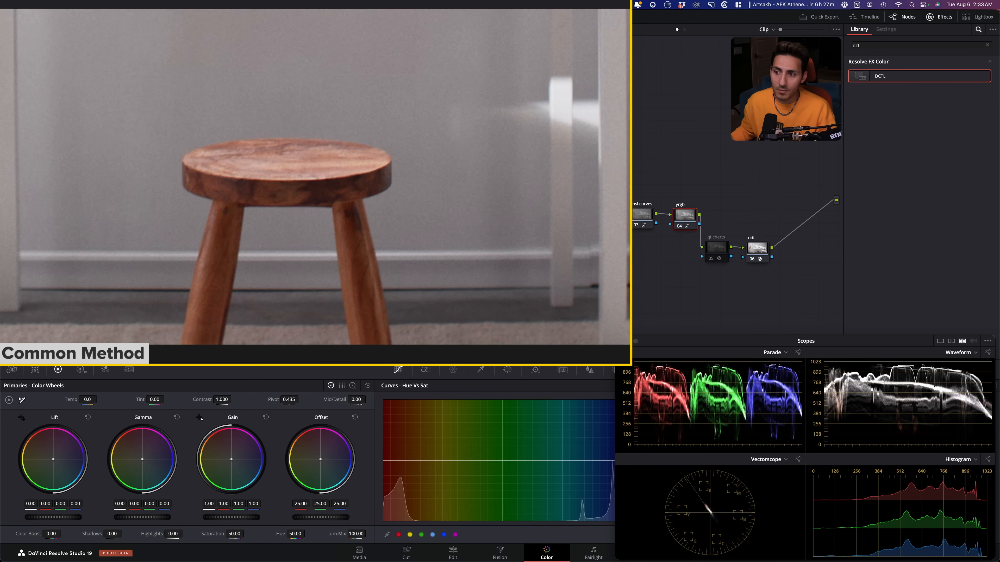
key("super+b")
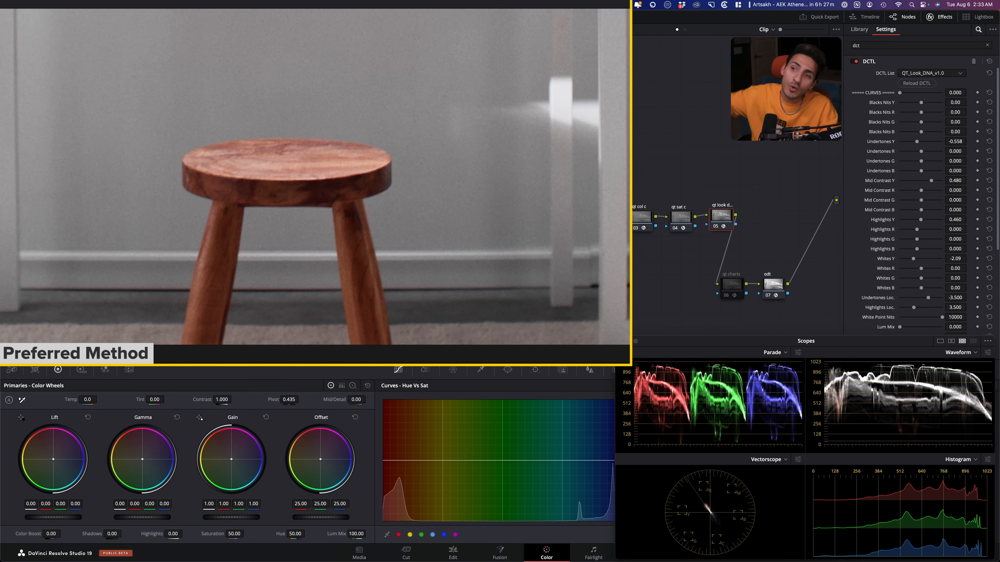
key("super+b")
key("super+b")
key("super+b")
key("super+b")
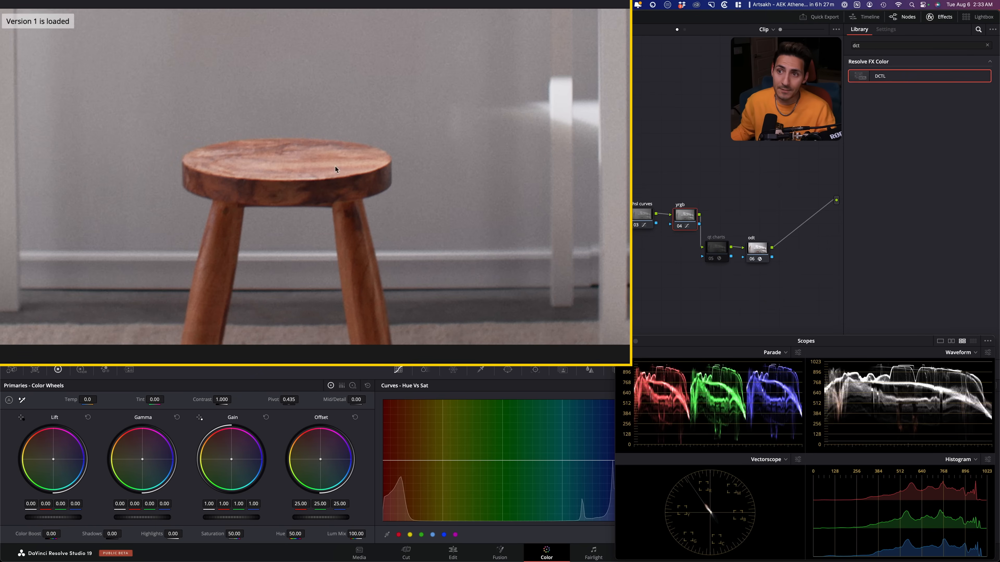
key("super+b")
key("super+b")
key("super+b")
key("super+b")
key("super+b")
key("super+b")
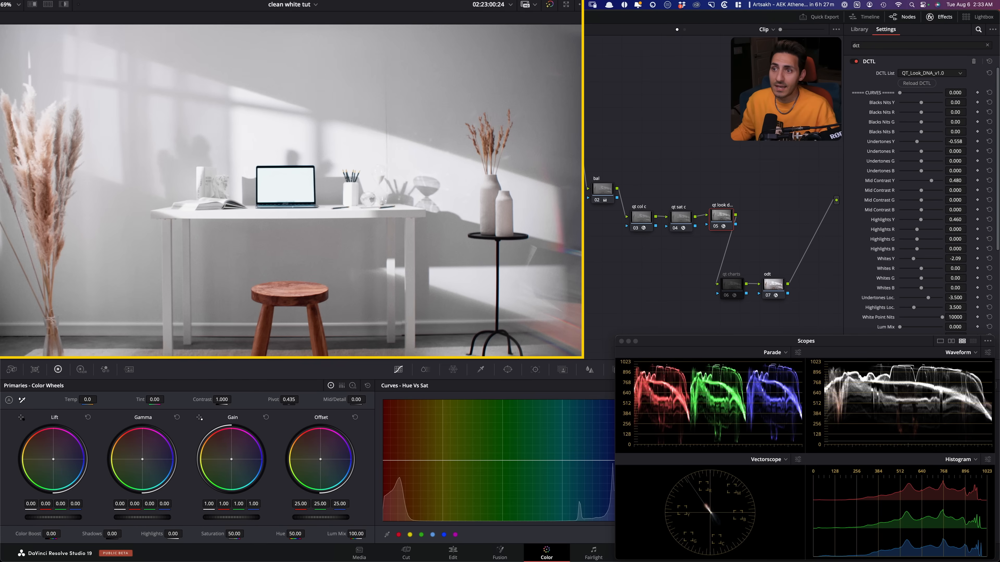
- Compare both grade versions at full frame, then examine the seated woman's feet in Version 1
key("super+b")
key("super+b")
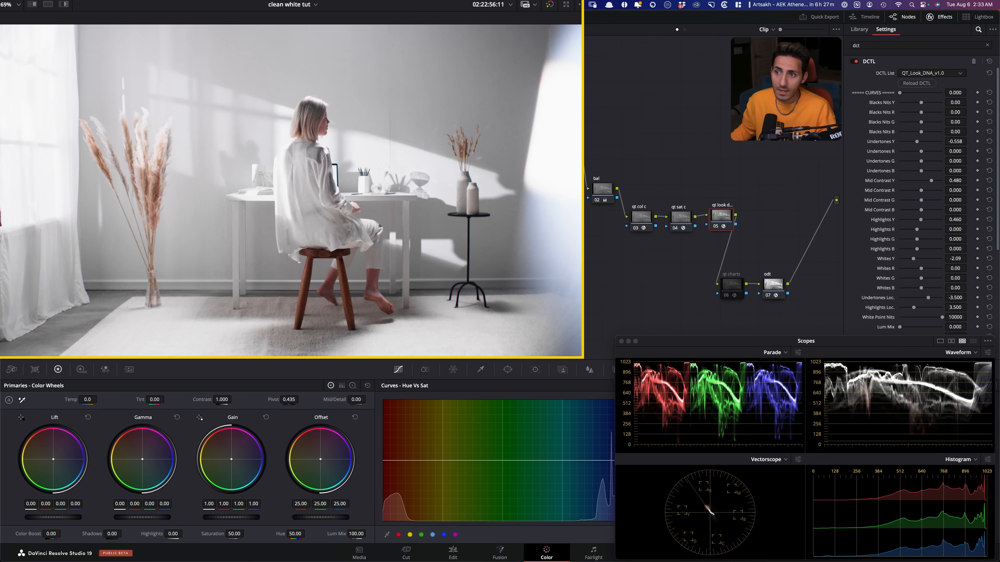
key("super+b")
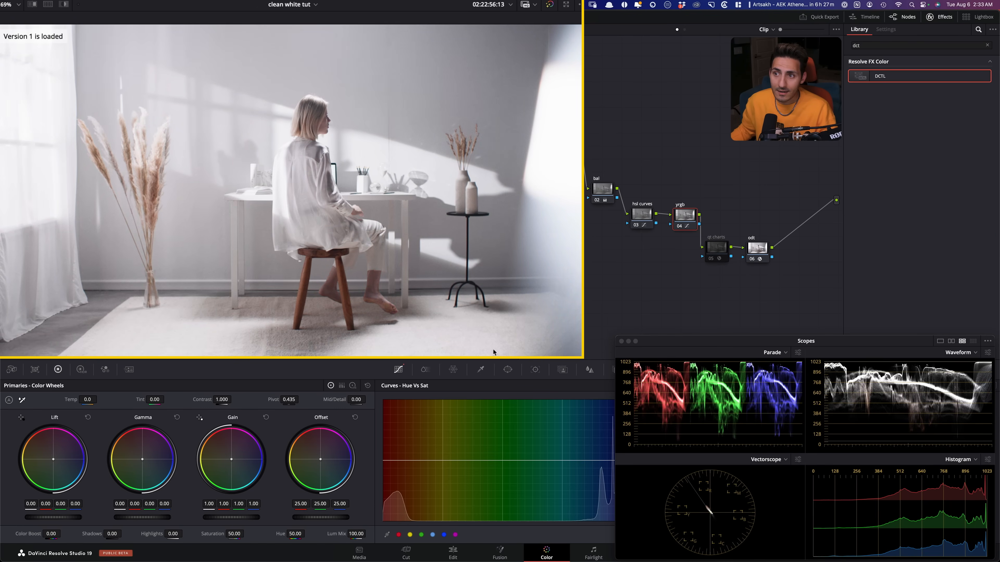
scroll(401, 316, "up", 8)
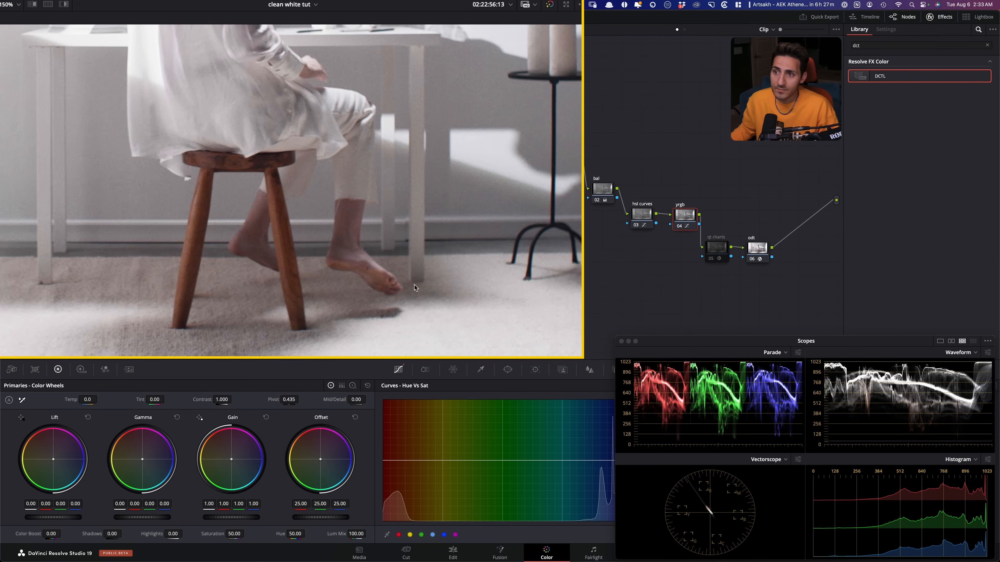
scroll(447, 255, "down", 3)
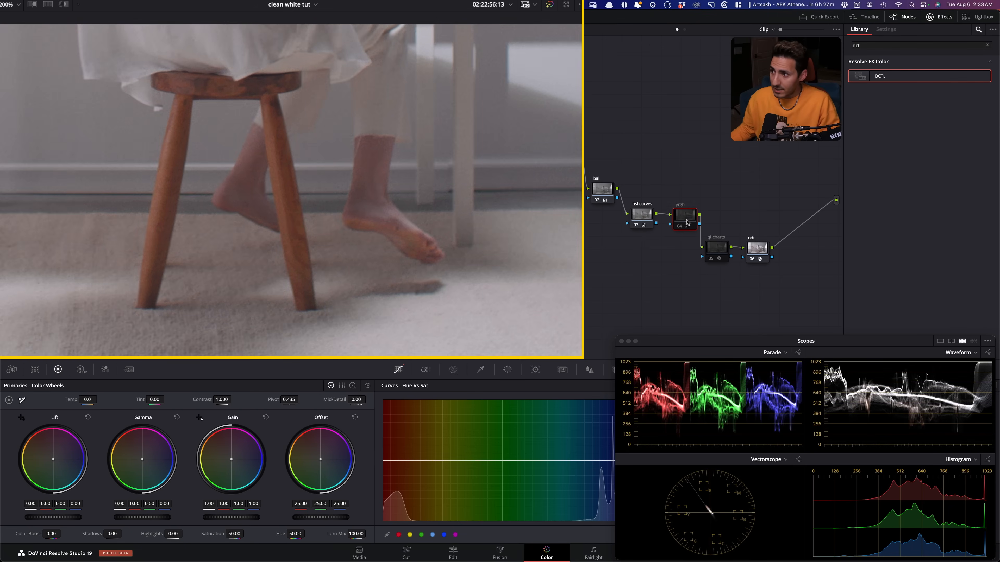
- Check the effect of the yrgb node on the woman's feet by disabling and enabling it
key("super+d")
key("super+d")
key("super+d")
key("super+d")
key("super+d")
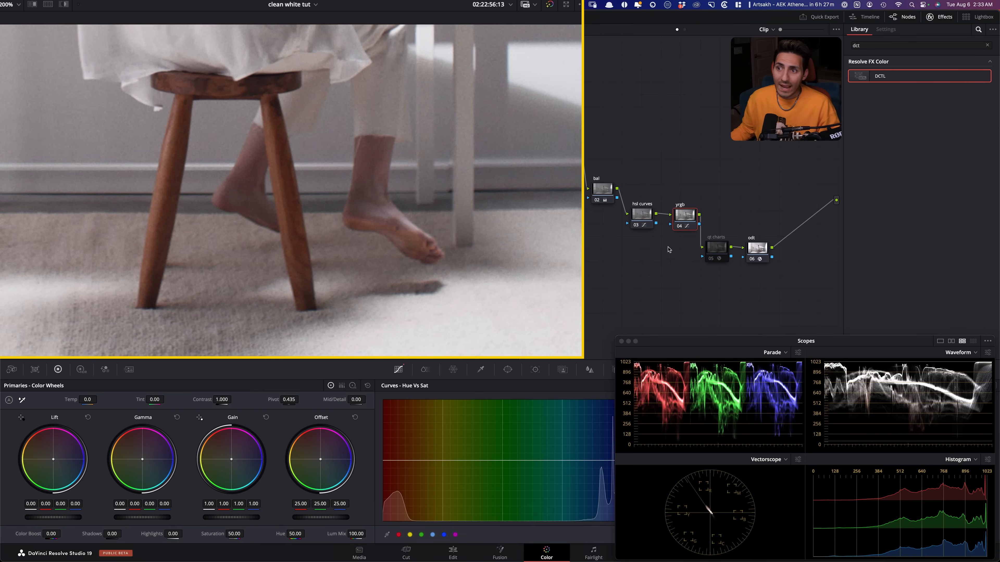
key("super+d")
- Check the effect of the hsl curves node on the woman's feet with it off and on
left_click(641, 215)
key("super+d")
key("super+d")
key("super+d")
key("super+d")
key("super+d")
key("super+d")
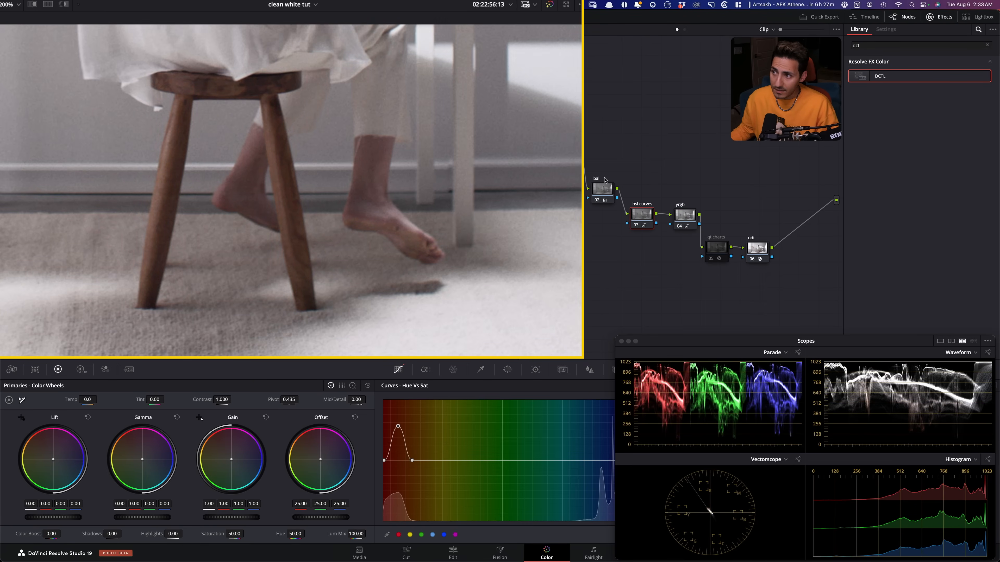
- Compare the feet with the bal node off and on, then with bal, hsl curves and yrgb all toggled together
left_click(602, 191)
key("super+d")
key("super+d")
left_click_drag(724, 193, 581, 216)
key("super+d")
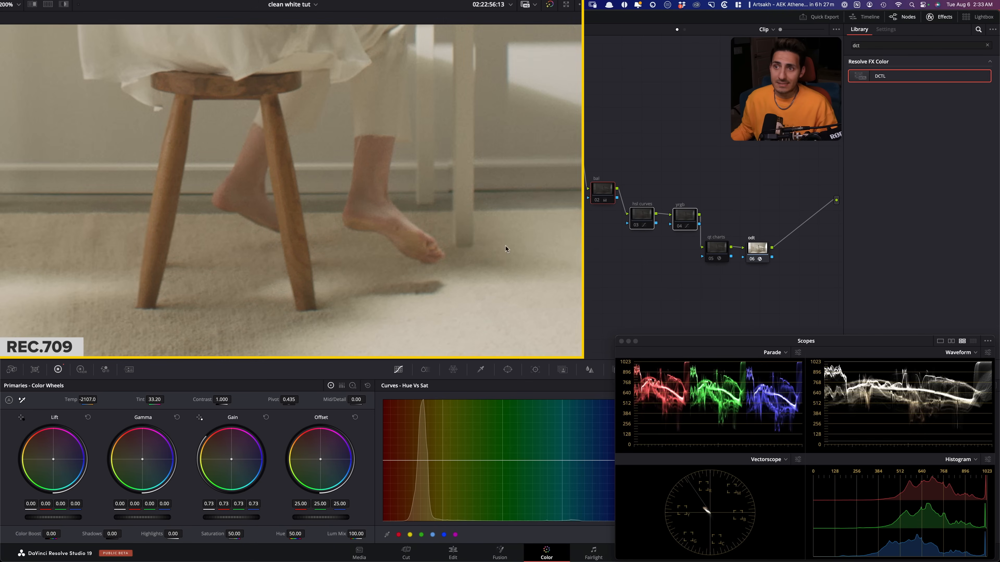
key("super+d")
key("super+d")
key("super+d")
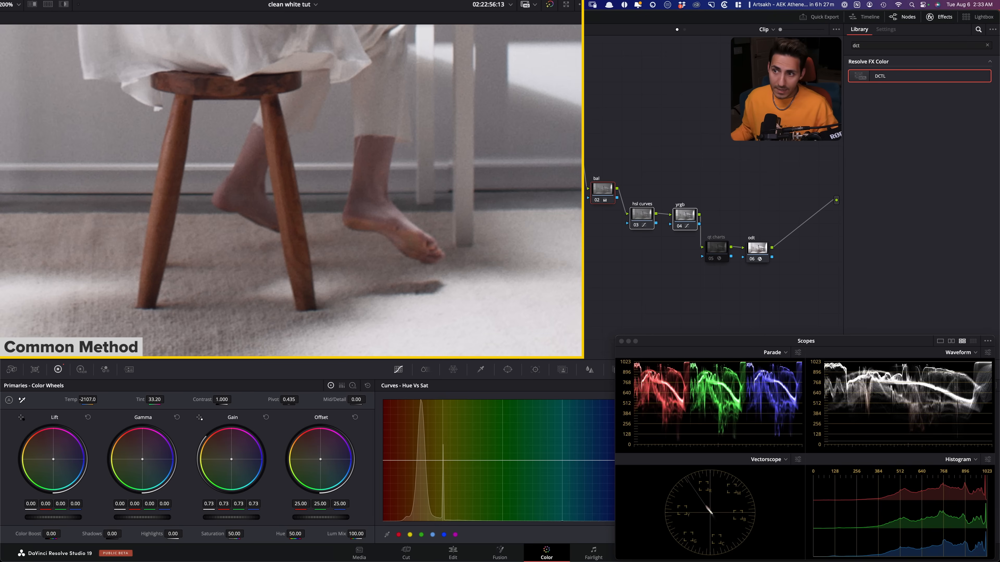
left_click(647, 261)
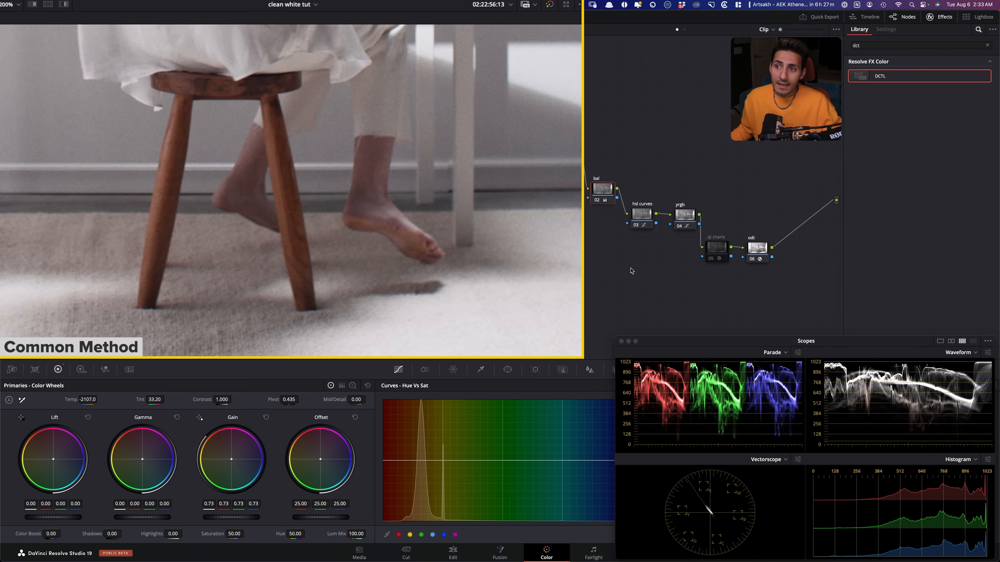
- Compare the skin tones of the woman's feet between Version 1 and Version 2, ending on Version 2
key("super+n")
key("super+b")
key("super+n")
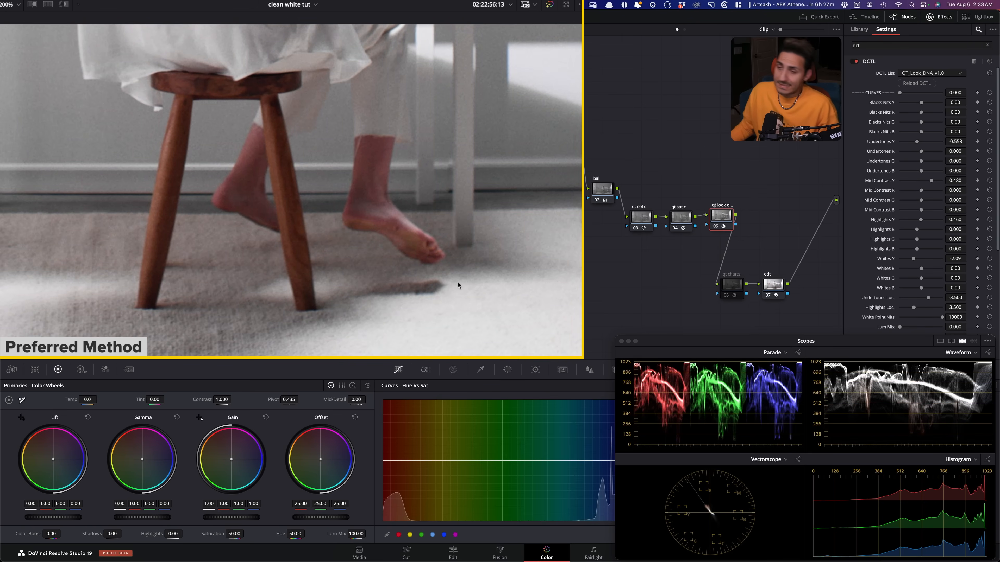
key("super+b")
key("super+n")
key("super+b")
key("super+n")
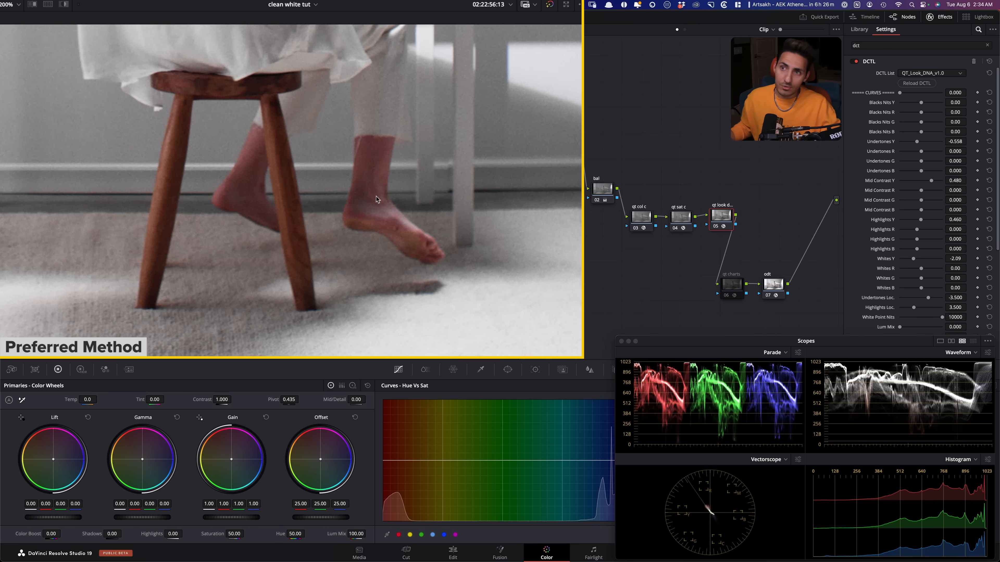
key("super+b")
key("super+n")
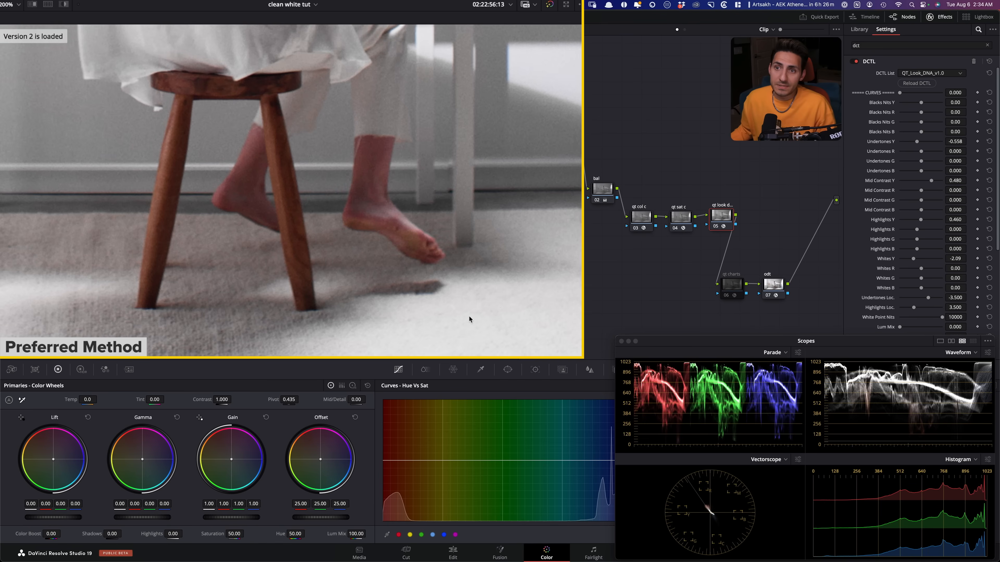
- Reframe the viewer on the woman's feet and stool legs, and load Version 1 for another comparison
key("shift+z")
scroll(462, 310, "up", 5)
left_click_drag(401, 222, 399, 48)
scroll(465, 268, "up", 5)
left_click_drag(465, 269, 353, 292)
key("super+b")
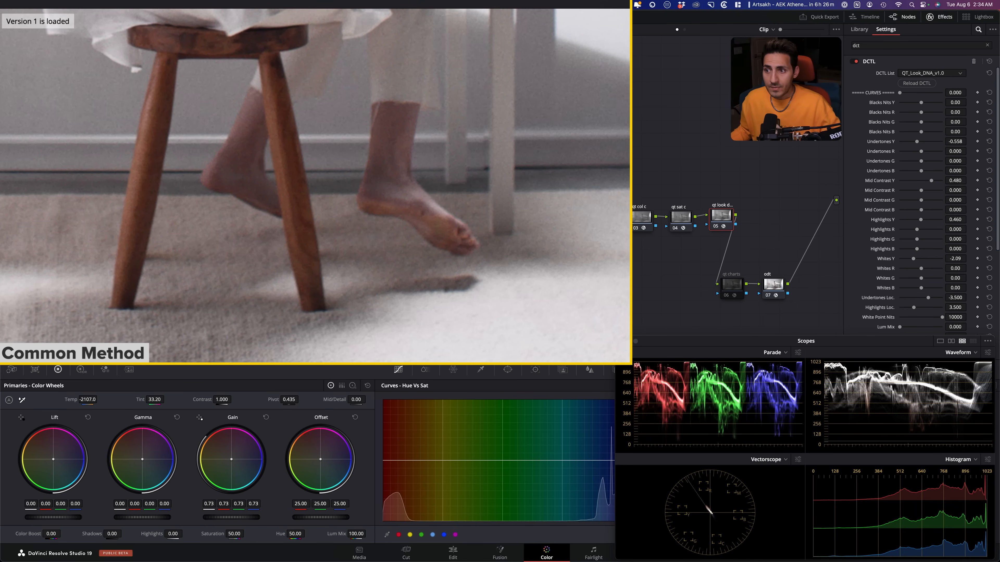
- Compare Version 1 and Version 2 on the woman's feet and the wooden stool, ending on Version 2
key("super+n")
key("super+b")
key("super+n")
left_click_drag(244, 260, 355, 360)
key("super+b")
key("super+n")
- Compare the woman's hair, face and shirt between Version 1 and Version 2 repeatedly, ending on Version 2
left_click_drag(325, 240, 216, 370)
left_click_drag(407, 158, 348, 343)
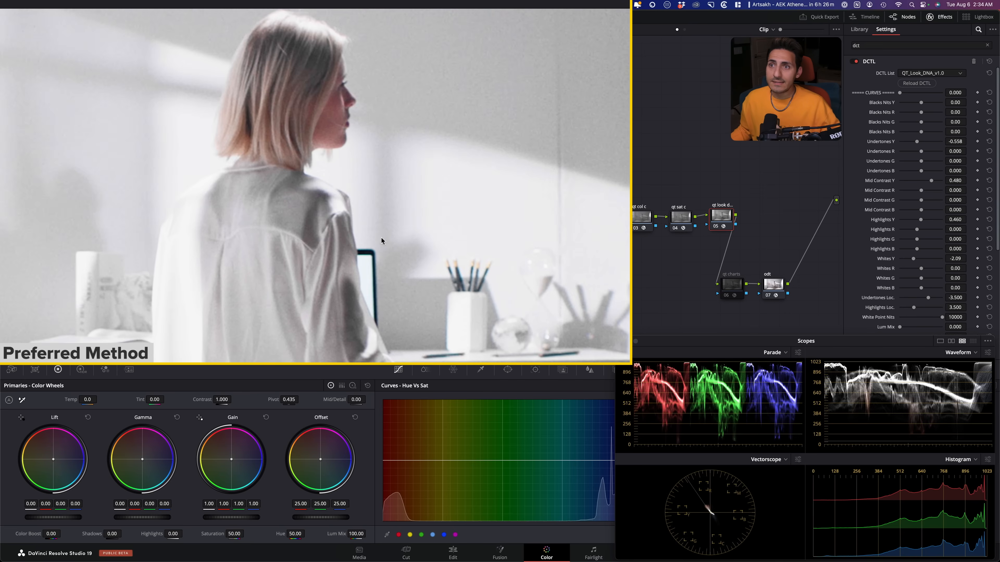
key("super+b")
key("super+n")
key("super+b")
key("super+n")
key("super+b")
key("super+n")
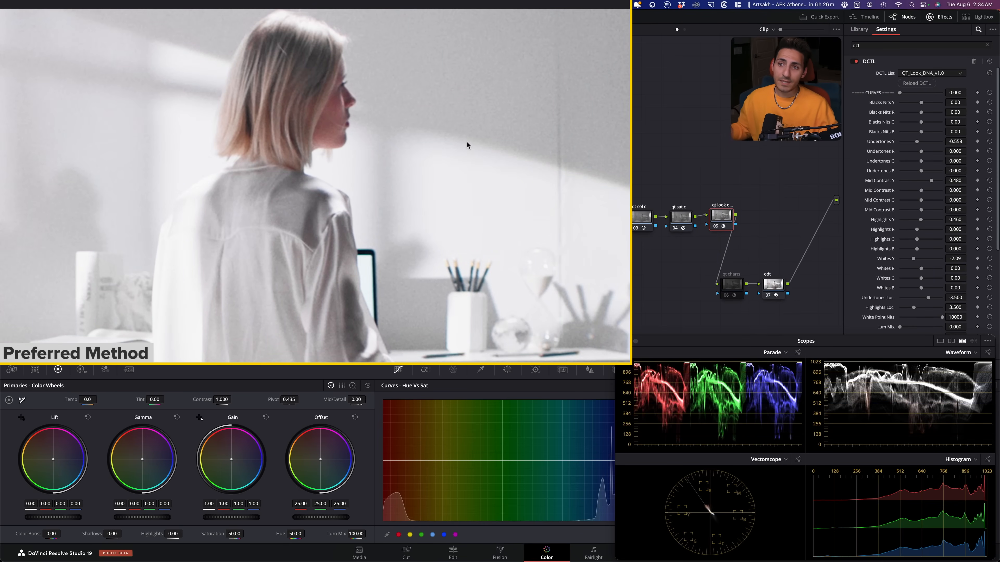
- Reframe the woman's head with more wall above it and alternate between the two versions, ending on Version 1
left_click_drag(387, 159, 369, 268)
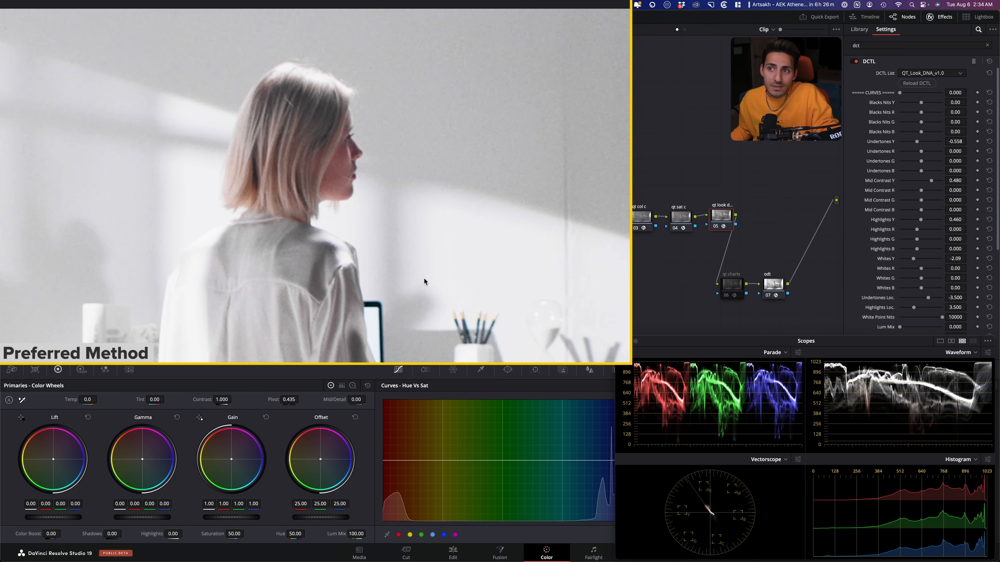
key("super+b")
key("super+n")
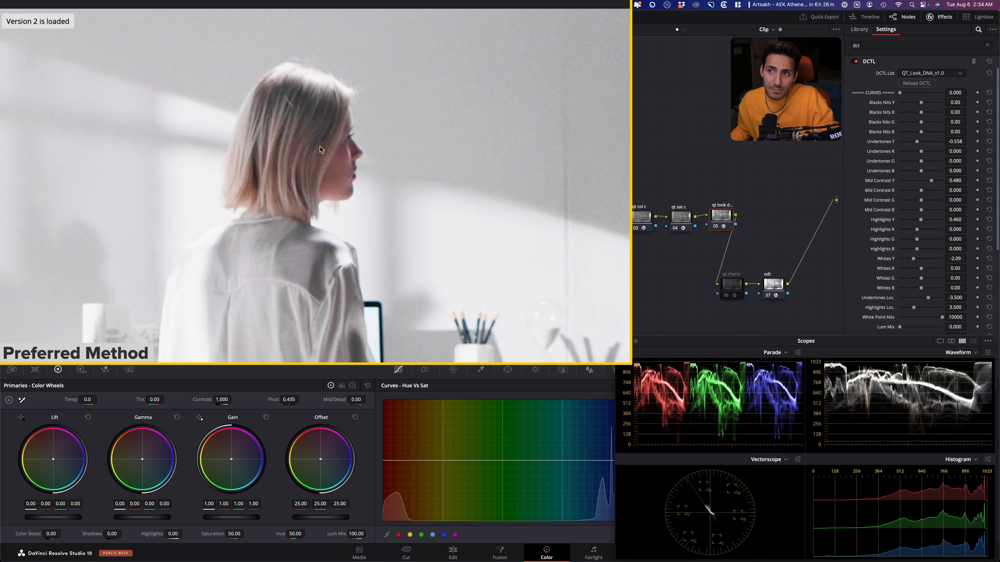
key("super+b")
key("super+n")
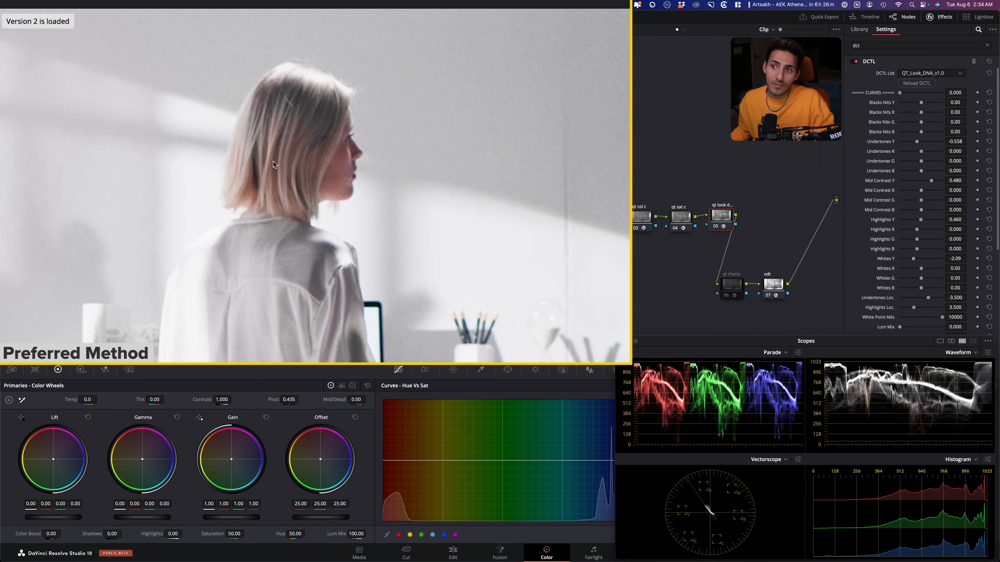
key("super+b")
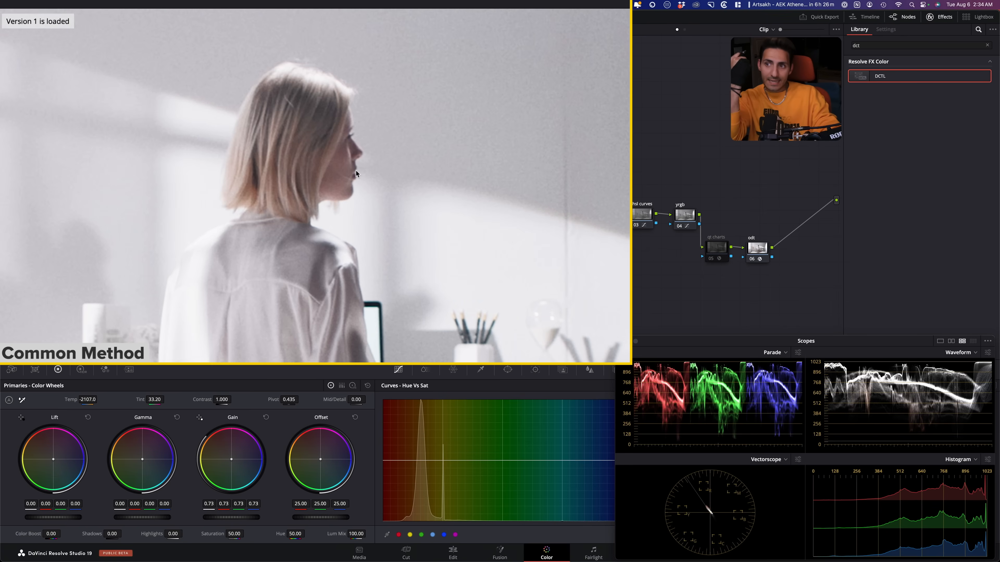
- Compare both versions on a closer framing of the woman's head, then across the full frame, ending on Version 2
left_click_drag(487, 276, 505, 285)
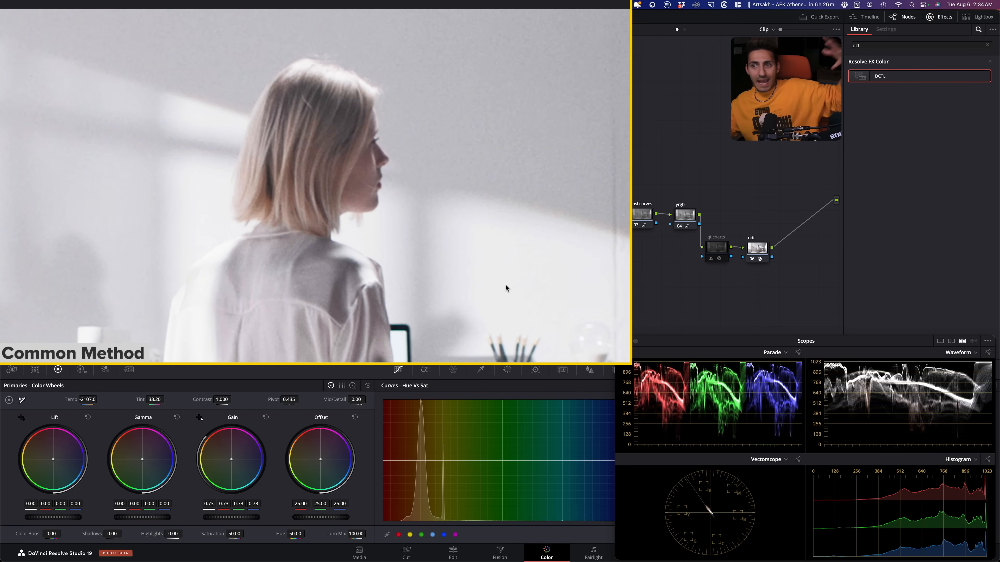
key("ctrl+n")
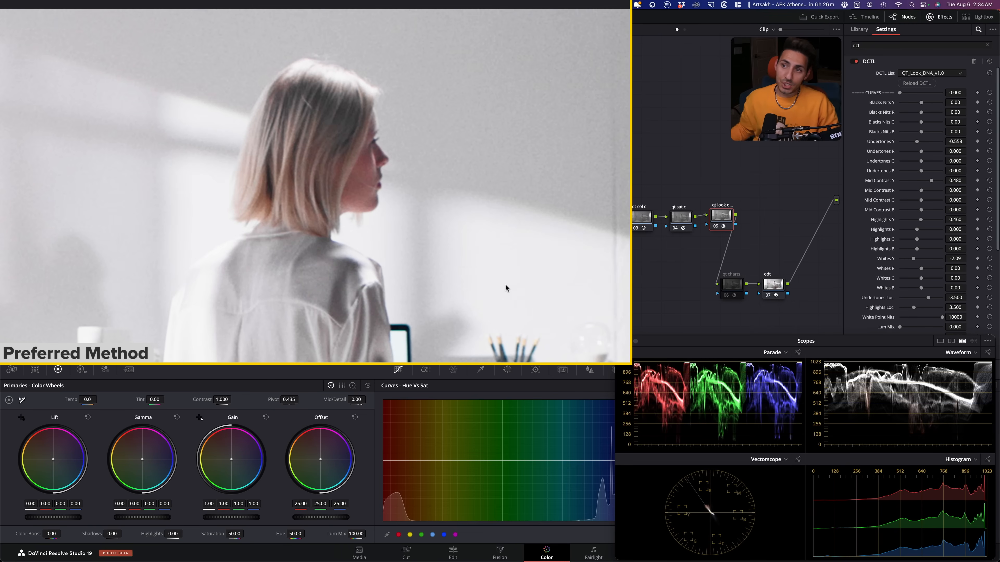
key("super+b")
key("super+n")
key("super+b")
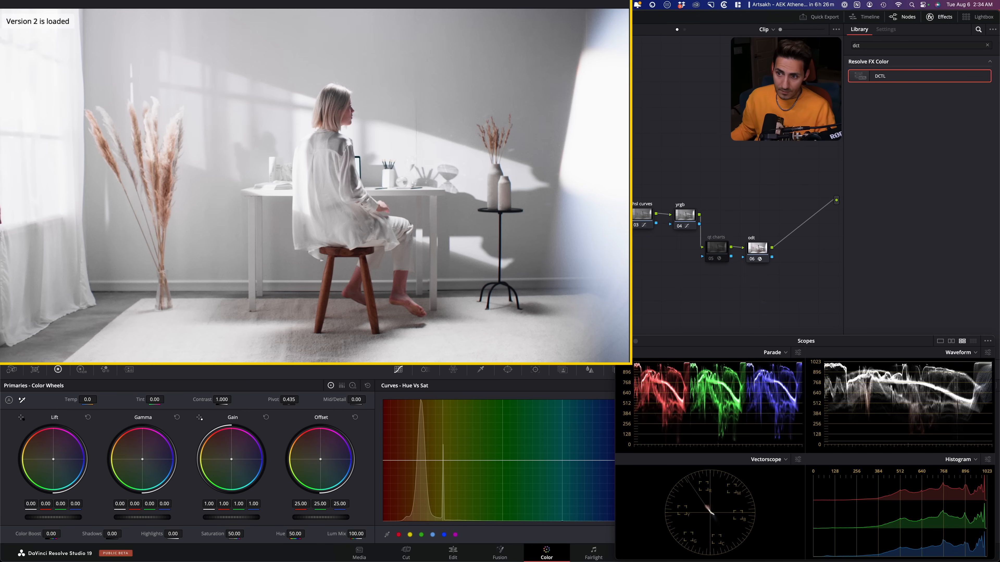
key("super+n")
- Compare the rug, stool legs and feet up close between Version 1 and Version 2, ending on Version 2
scroll(362, 346, "up", 2)
left_click_drag(362, 351, 364, 226)
scroll(413, 277, "up", 6)
left_click_drag(414, 277, 467, 117)
scroll(466, 119, "up", 4)
left_click_drag(403, 247, 256, 285)
key("super+b")
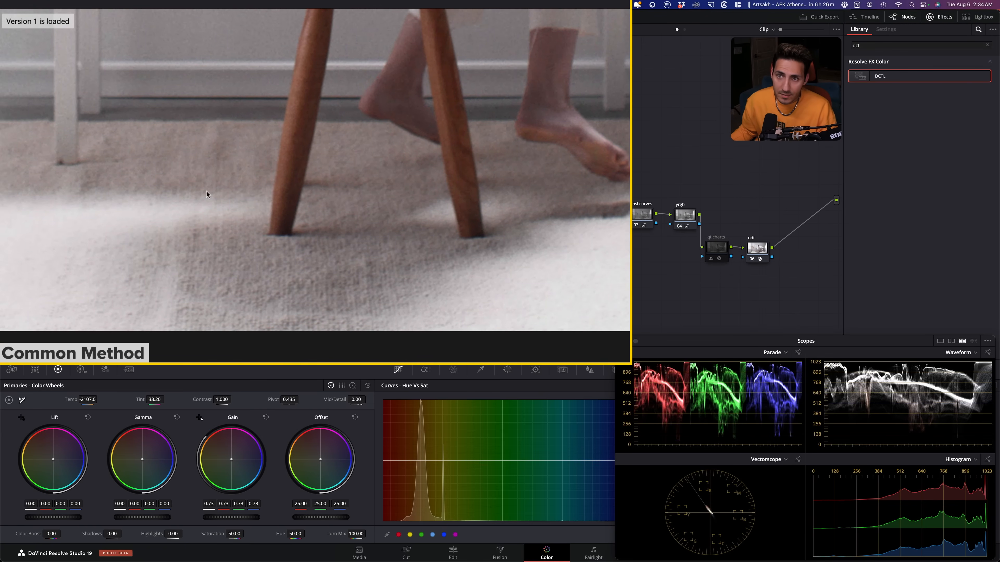
left_click_drag(305, 256, 308, 277)
key("super+n")
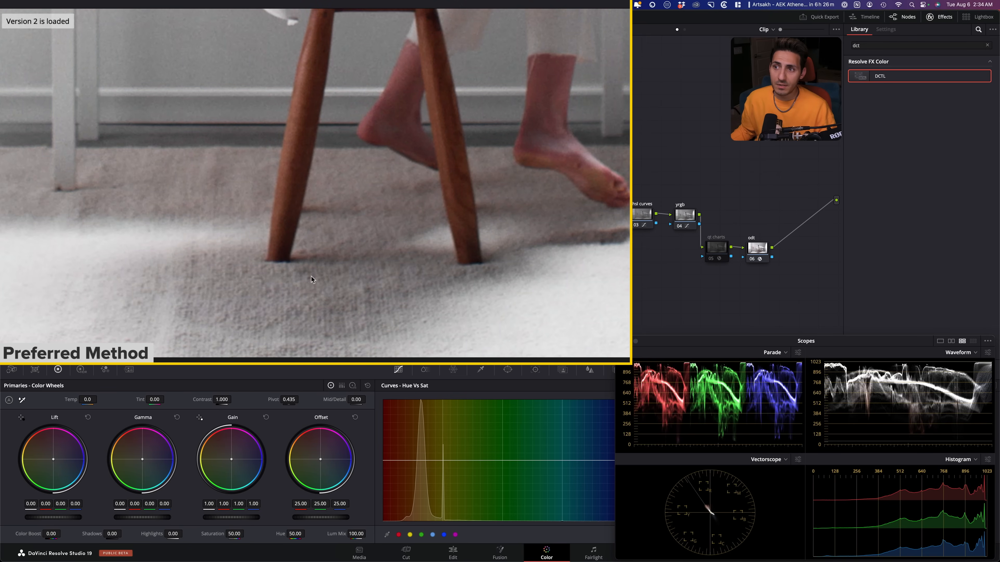
- Enable the qt charts node in Version 2 and in Version 1 to view the full frame in saturation false color
key("shift+z")
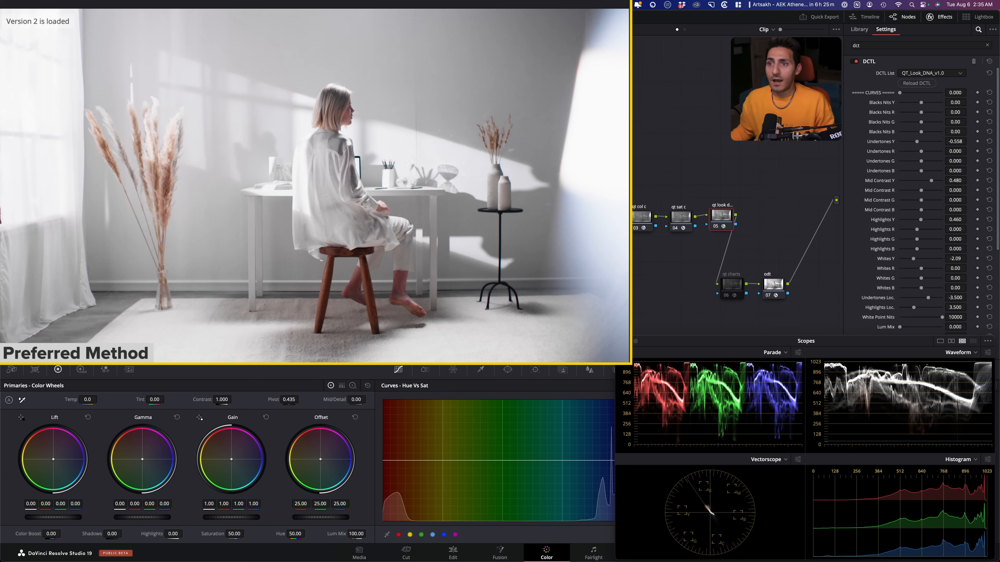
left_click(729, 287)
key("ctrl+d")
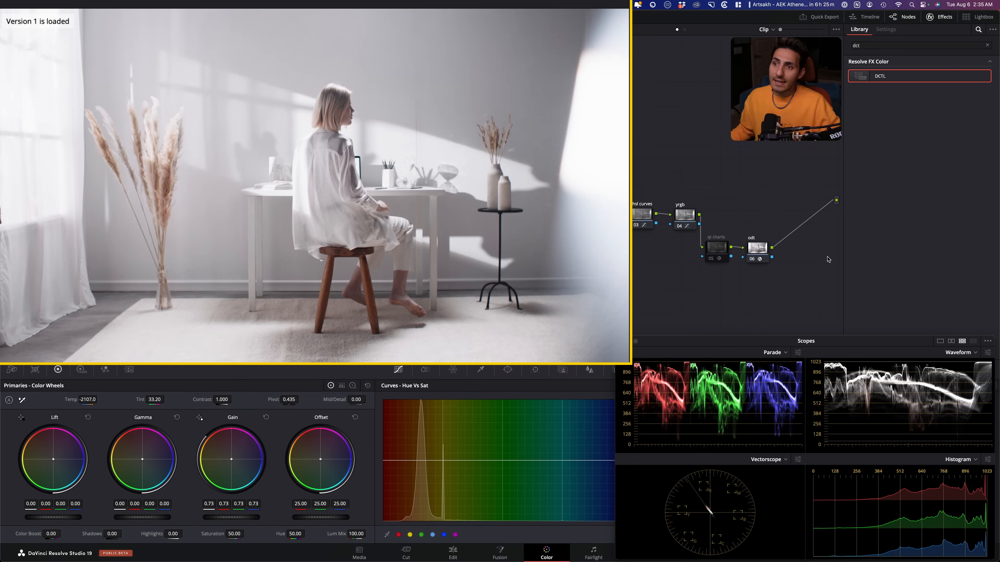
left_click(716, 247)
key("ctrl+d")
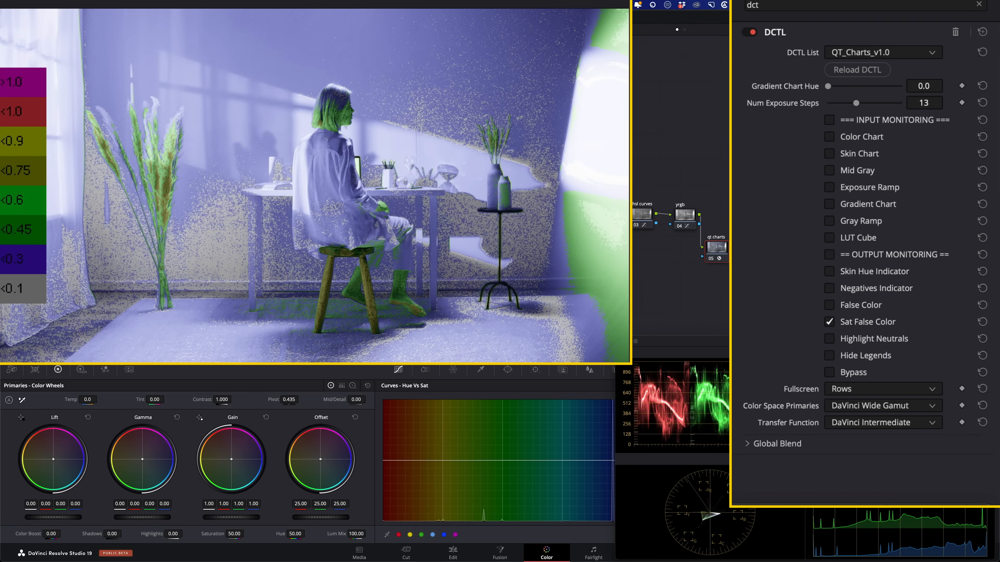